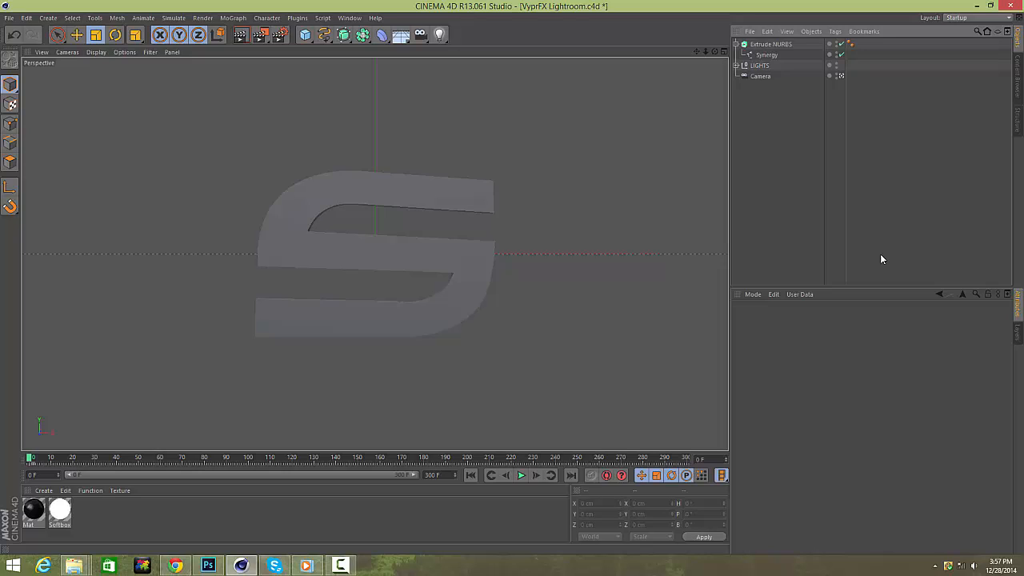
Set the Extrude NURBS extrusion depth (Z movement) to 50 cm.
left_click(736, 45)
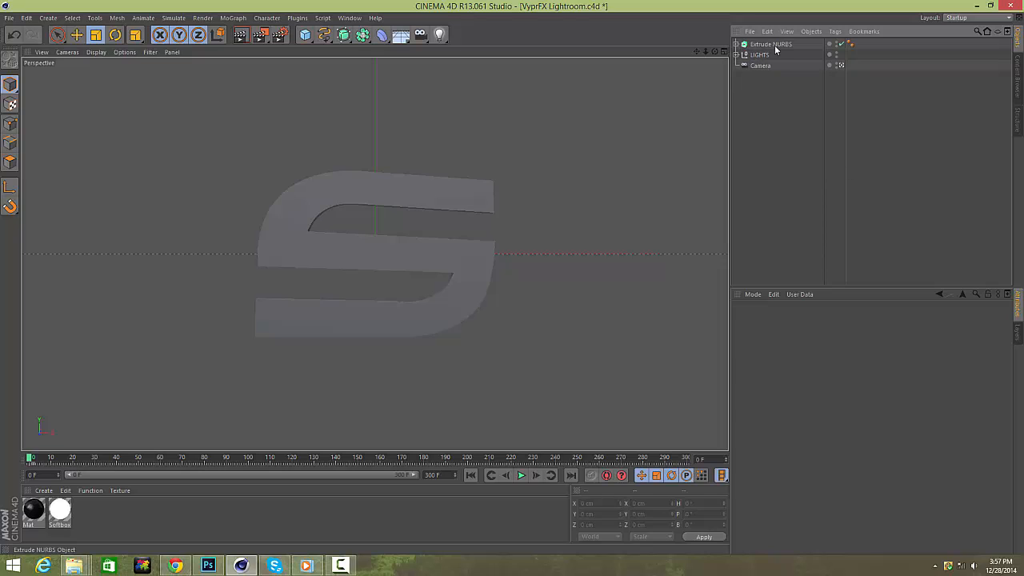
left_click(774, 45)
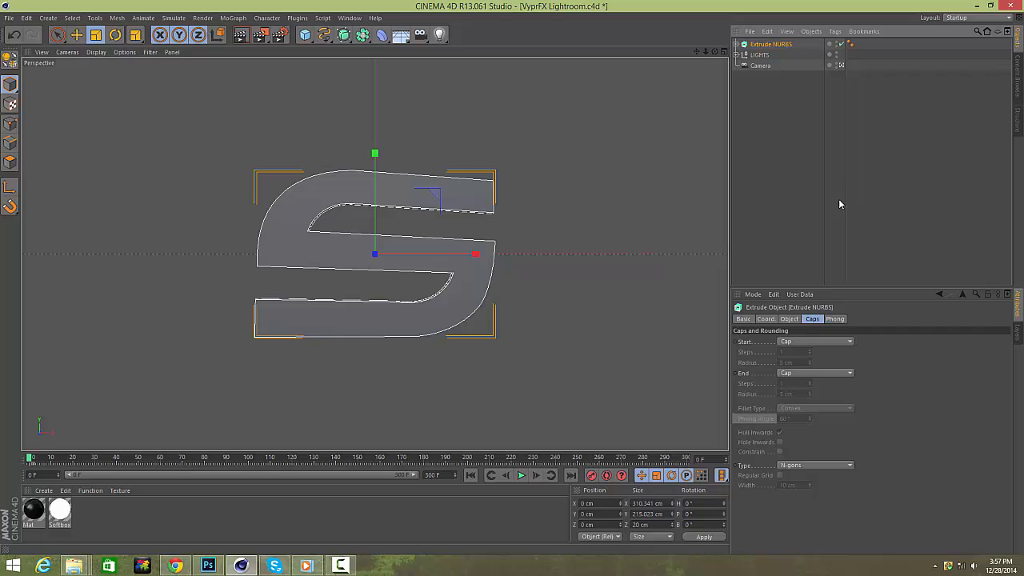
left_click(790, 319)
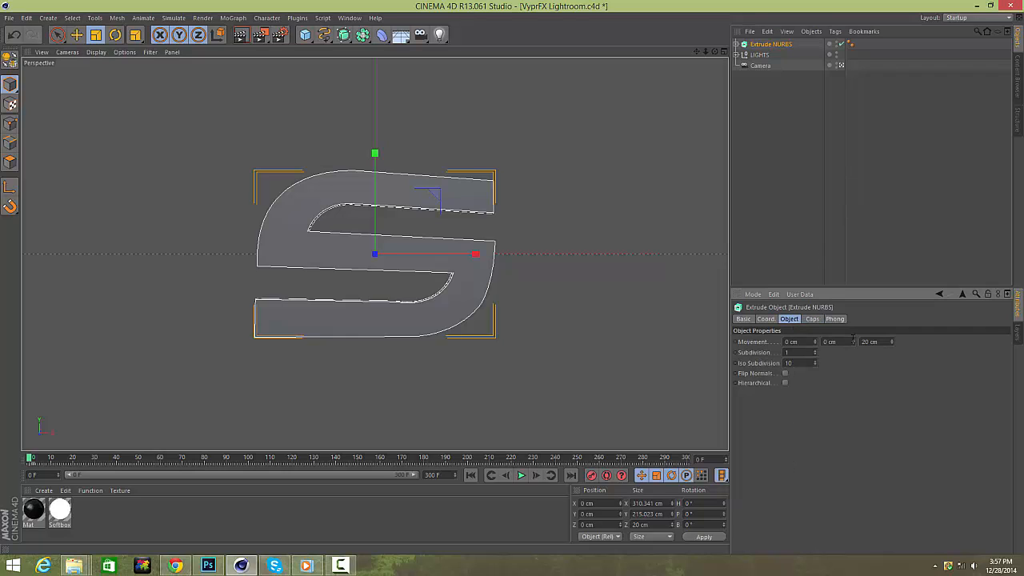
left_click(869, 341)
type("50")
key("Return")
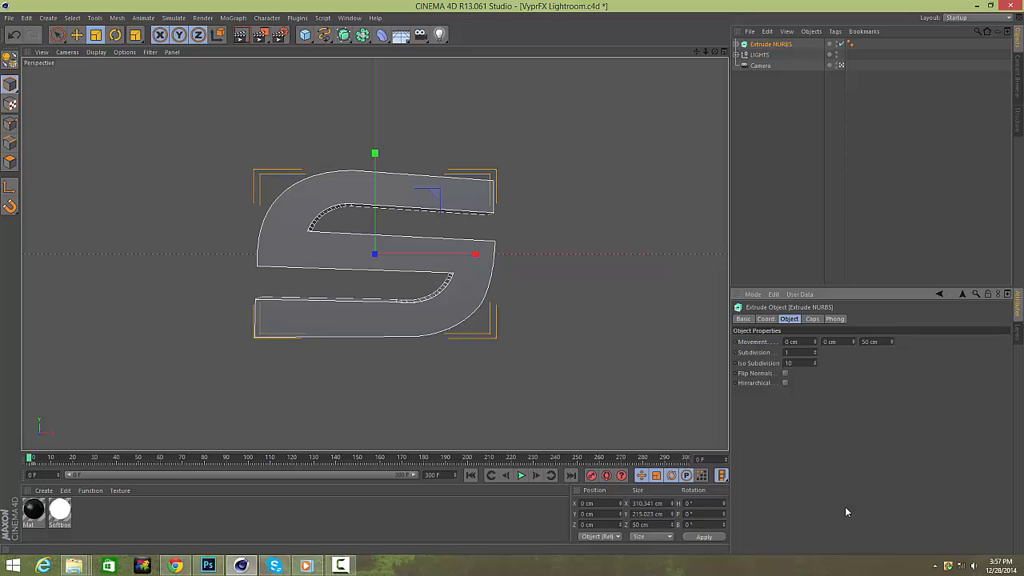
Change the extrusion's start and end caps to Fillet Cap.
left_click(812, 318)
left_click(830, 341)
left_click(829, 383)
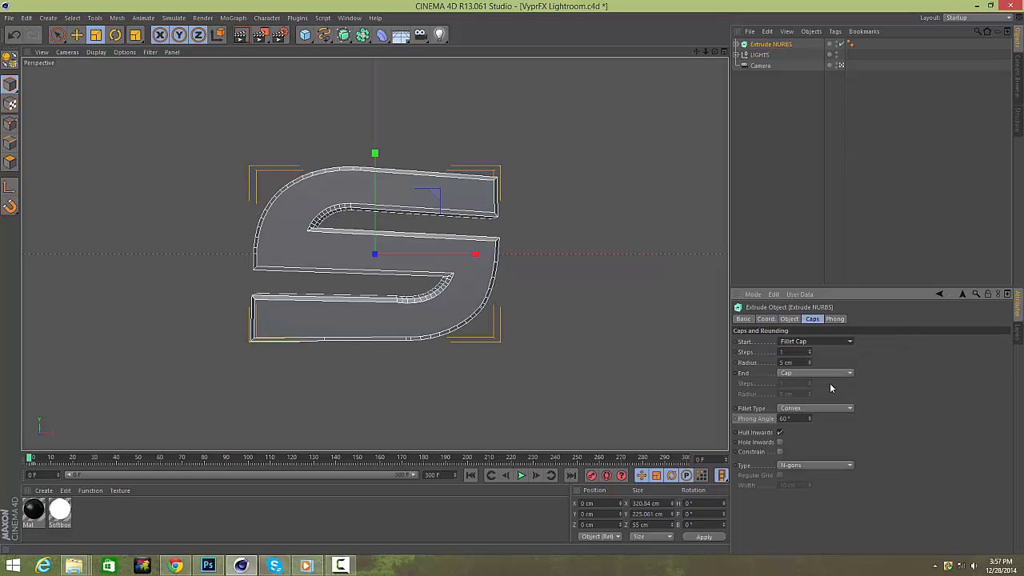
left_click(816, 373)
left_click(800, 415)
Set the fillet cap steps and radius values to 2.
left_click(790, 362)
type("2")
left_click_drag(761, 363, 728, 364)
type("2")
left_click_drag(794, 383, 750, 377)
type("2")
left_click_drag(795, 352, 731, 336)
left_click(850, 212)
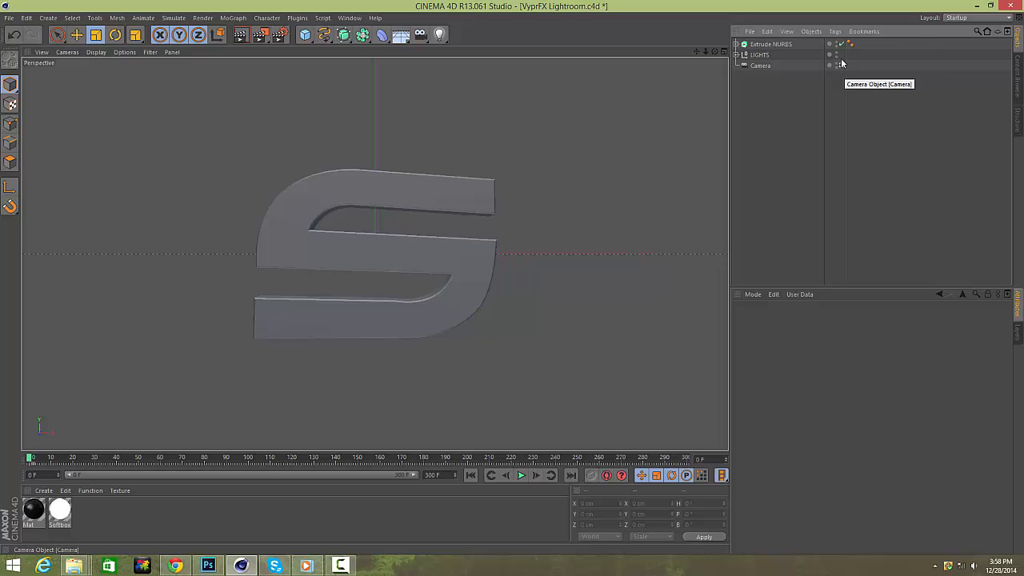
Switch the viewport off the existing scene Camera.
left_click(769, 43)
left_click(837, 90)
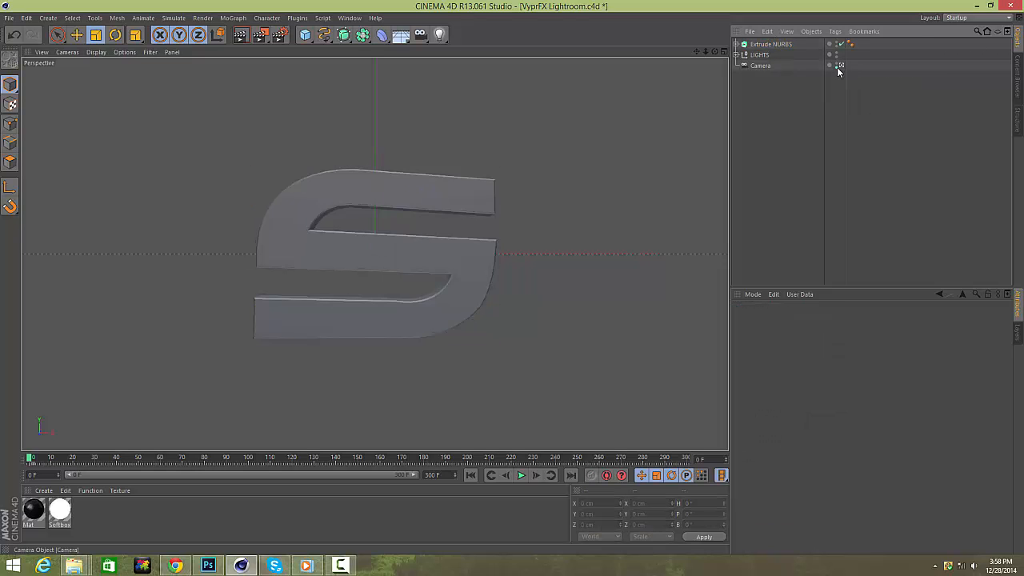
left_click(842, 65)
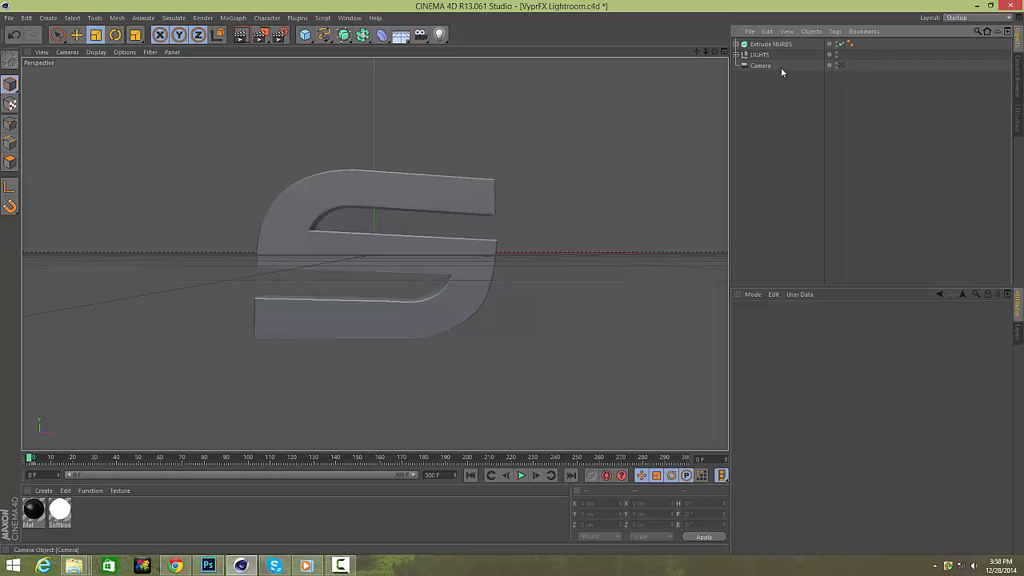
Add a new camera and place it at X 0, Y 0, Z -900 cm with H and P rotation 0°.
left_click(440, 35)
left_click_drag(422, 38, 457, 48)
left_click(606, 503)
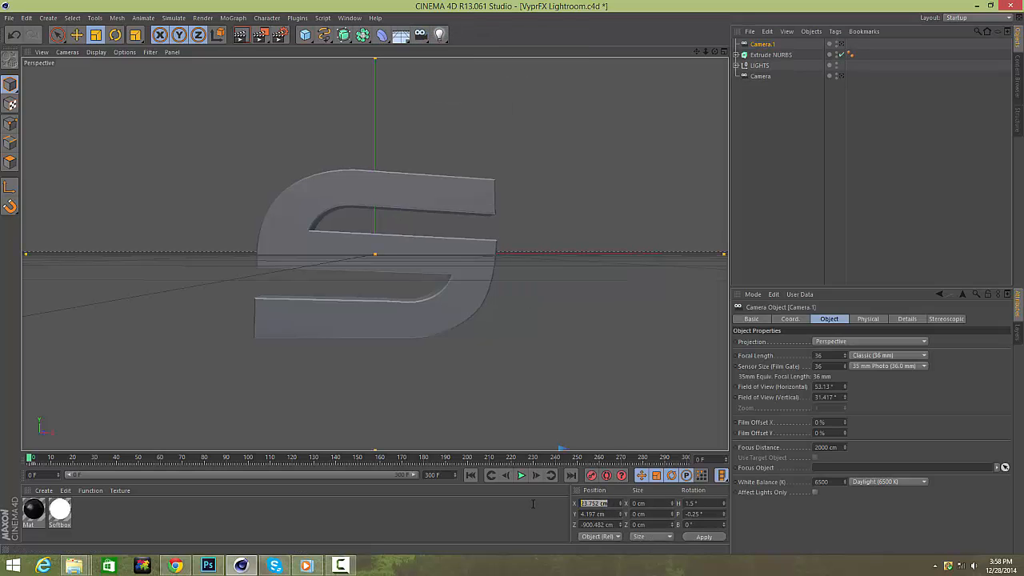
type("0")
key("Tab")
type("0")
key("Tab")
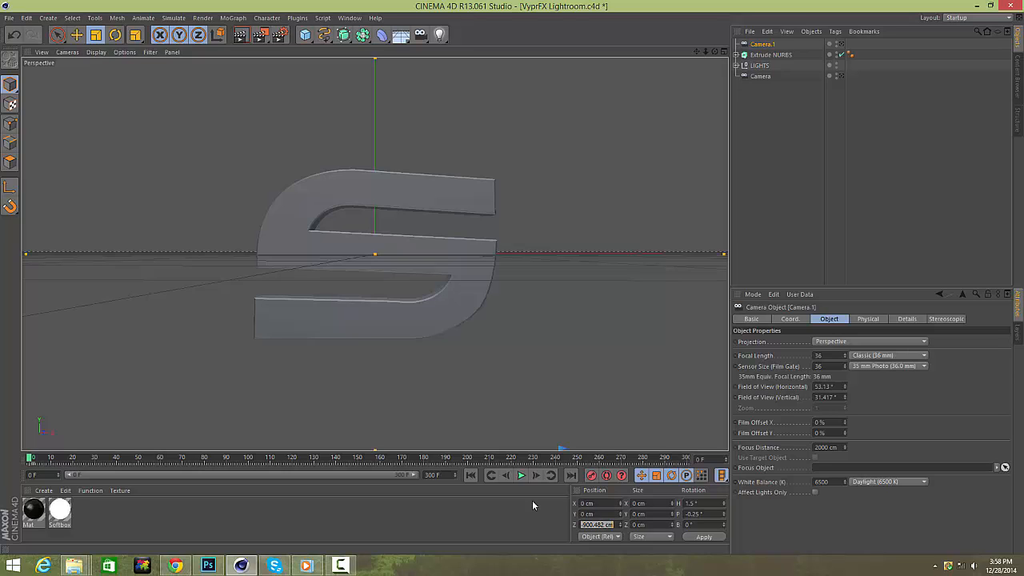
type("-900")
key("Tab")
key("Tab")
key("Tab")
key("Tab")
key("Tab")
type("0")
key("Tab")
type("0")
key("Return")
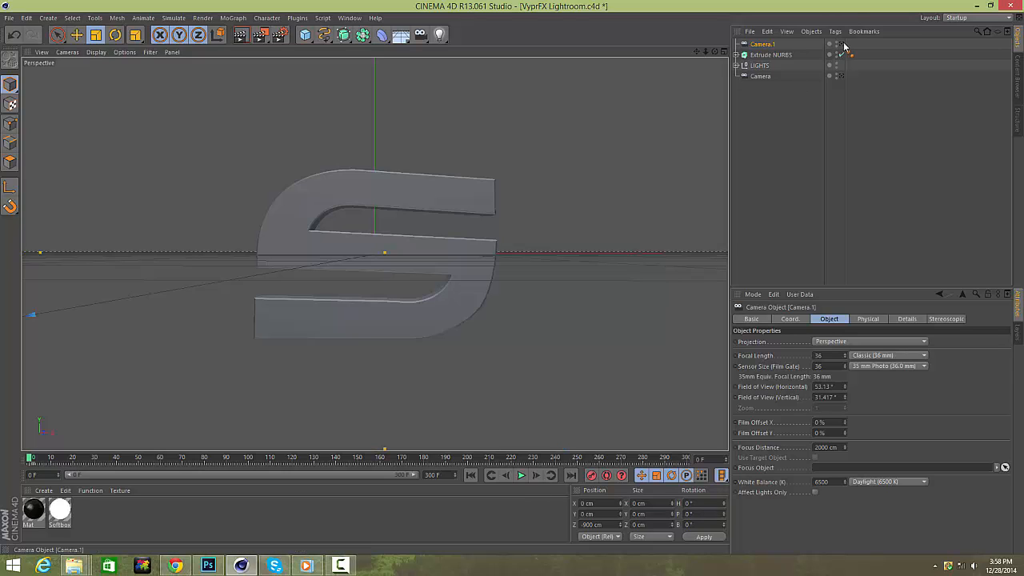
Make Camera.1 the active viewport camera.
left_click(840, 44)
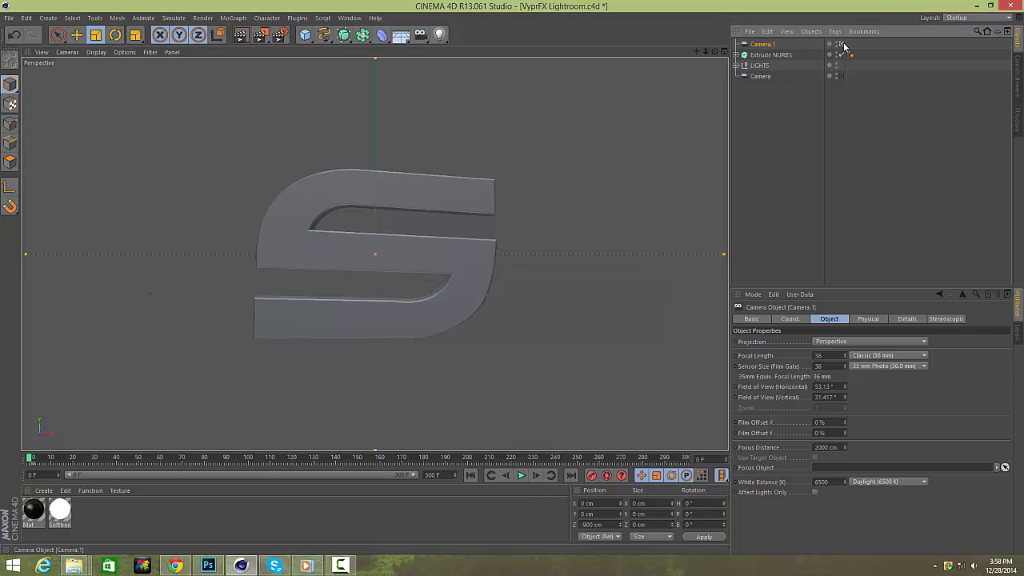
left_click(845, 111)
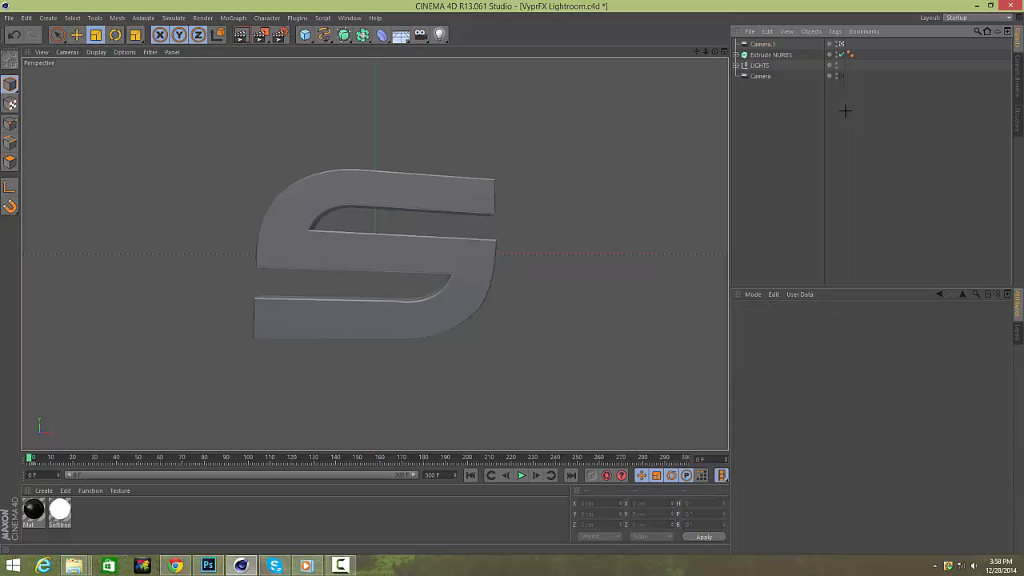
left_click(766, 45)
left_click(836, 135)
left_click(768, 45)
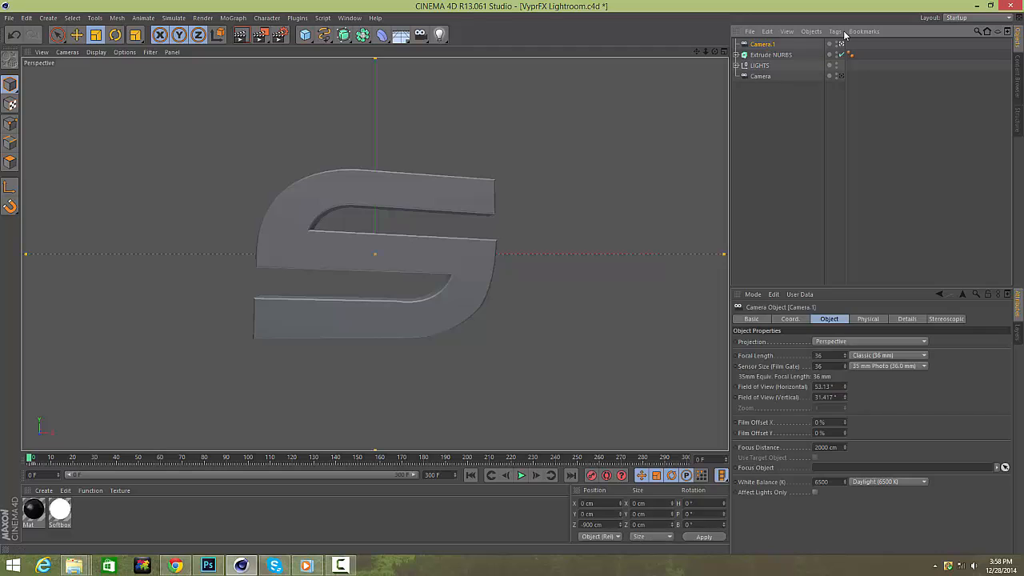
Add a Target tag to Camera.1 and set Extrude NURBS as its target object.
left_click(834, 32)
left_click(757, 47)
left_click(830, 32)
mouse_move(846, 50)
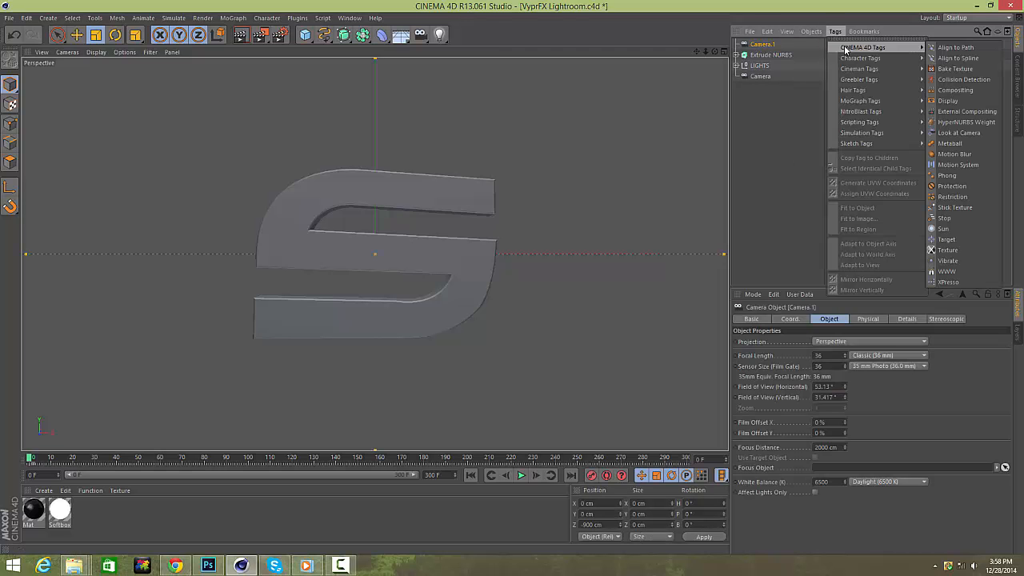
left_click(959, 241)
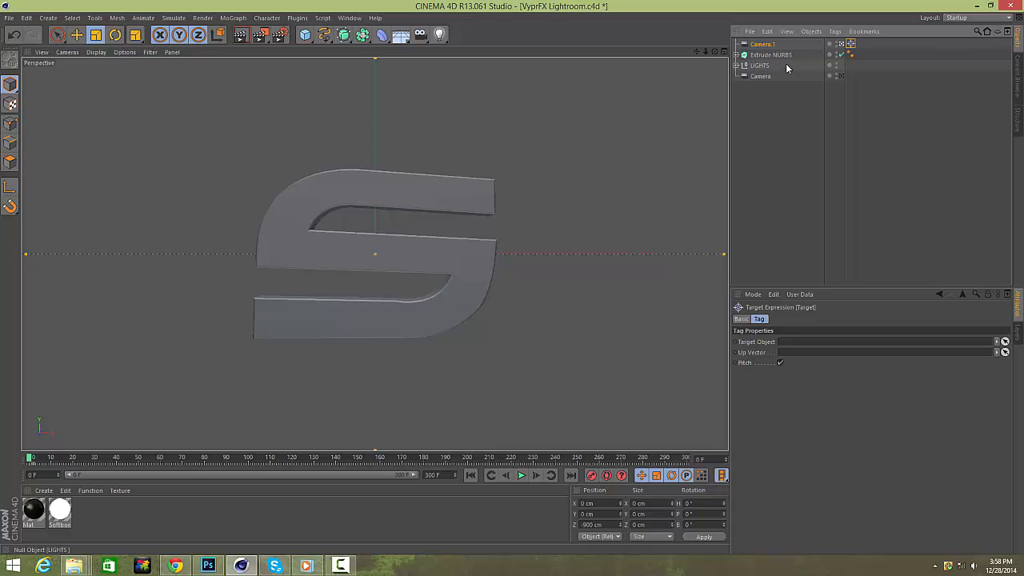
left_click_drag(785, 55, 823, 342)
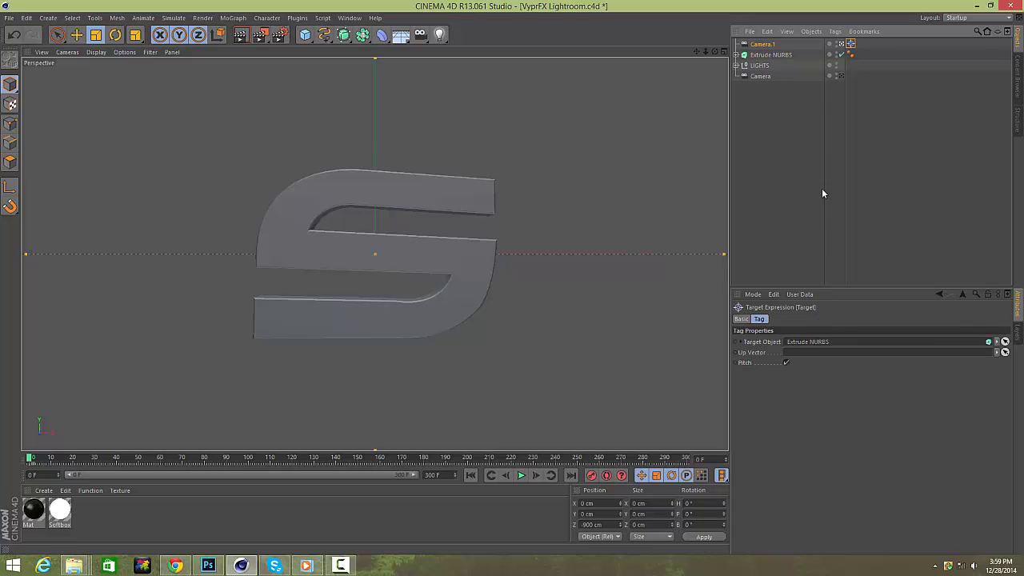
left_click(762, 45)
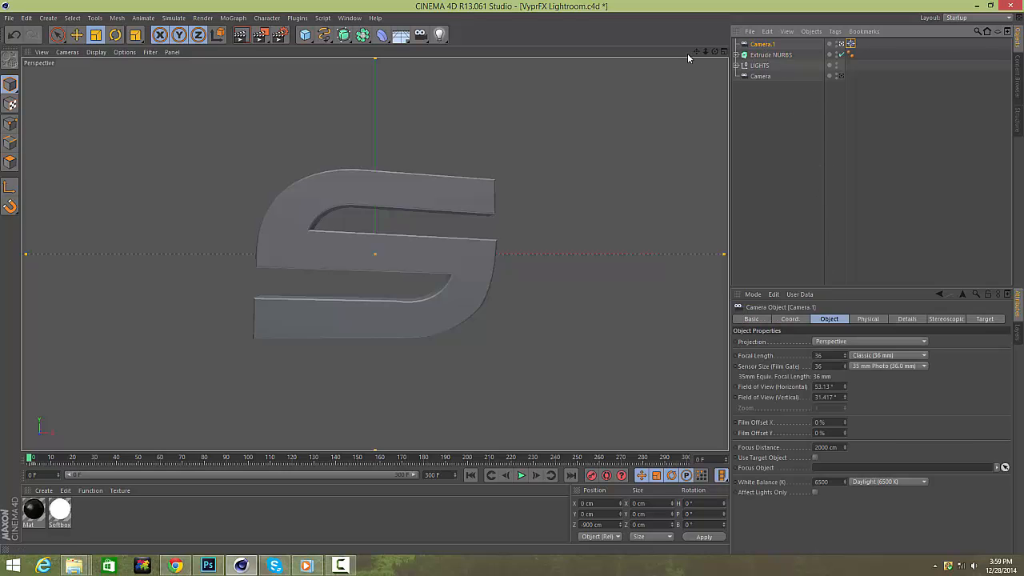
left_click_drag(695, 52, 679, 113)
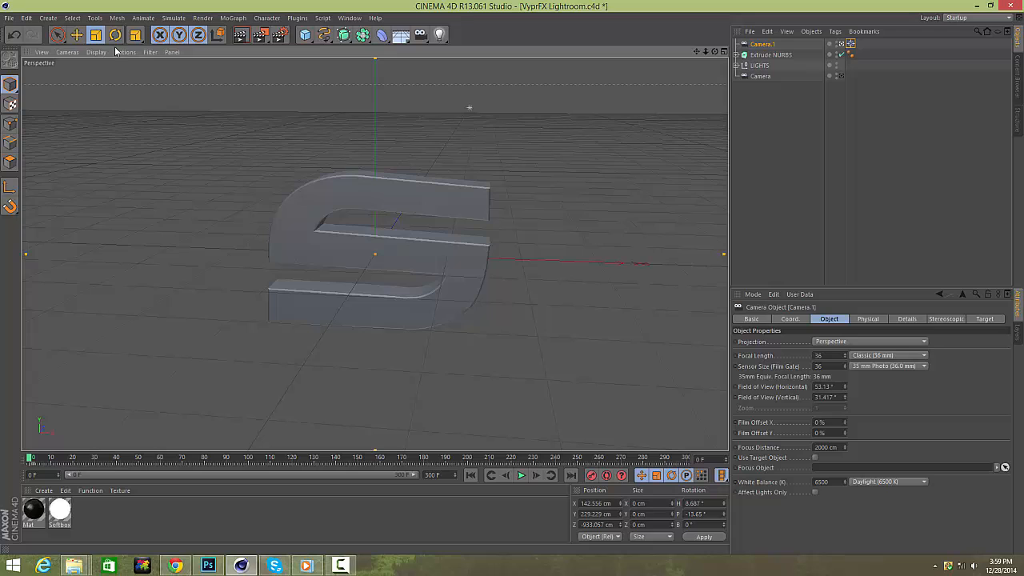
left_click(36, 53)
left_click(50, 84)
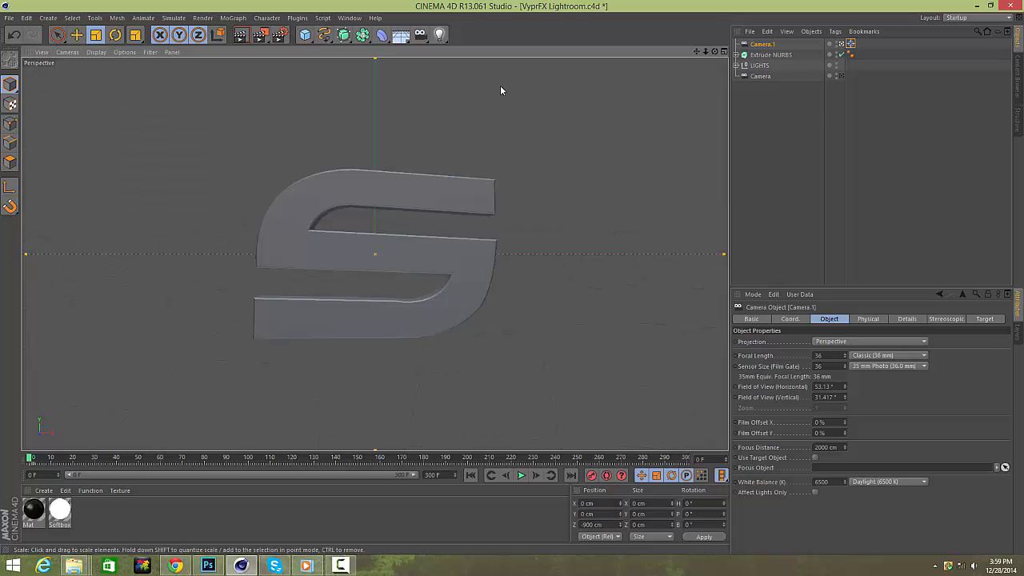
Add a Circle spline and set its plane to ZY.
left_click(830, 103)
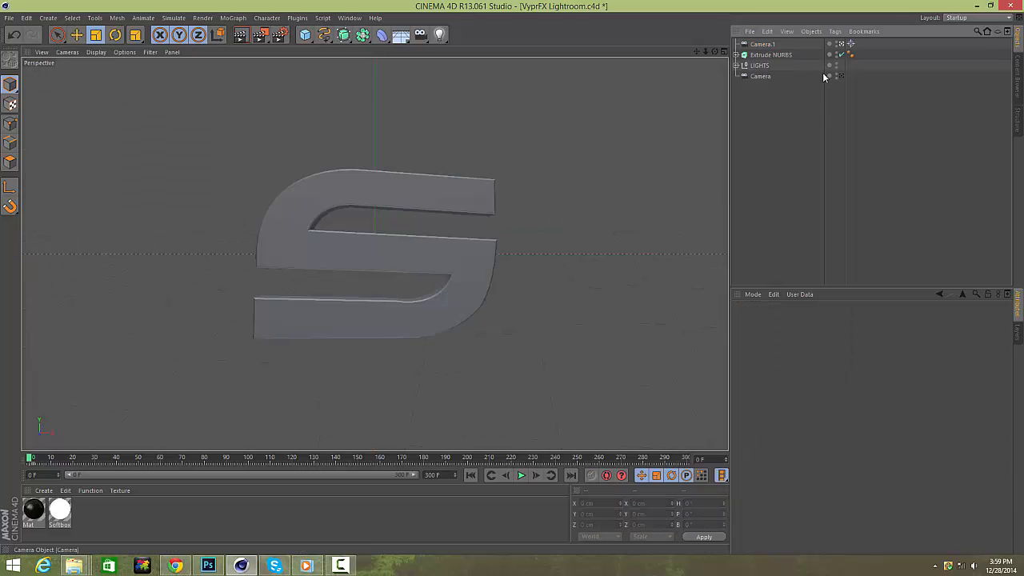
left_click(763, 44)
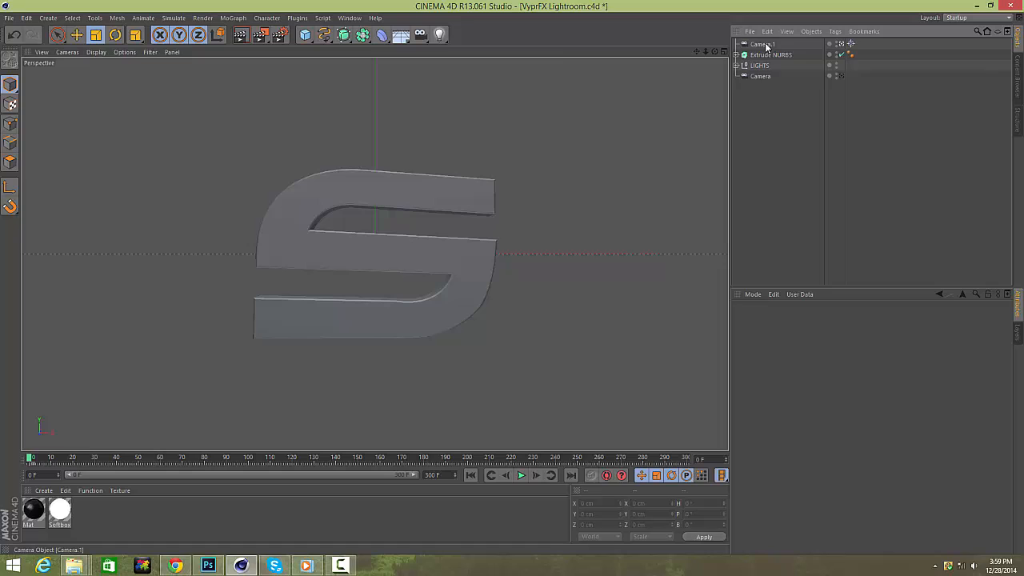
left_click(324, 35)
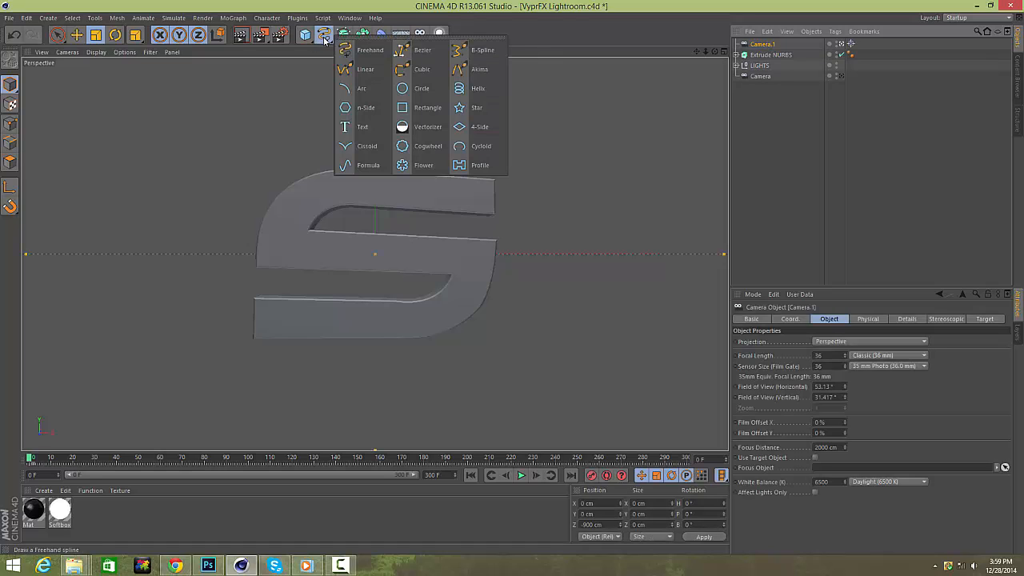
left_click(402, 90)
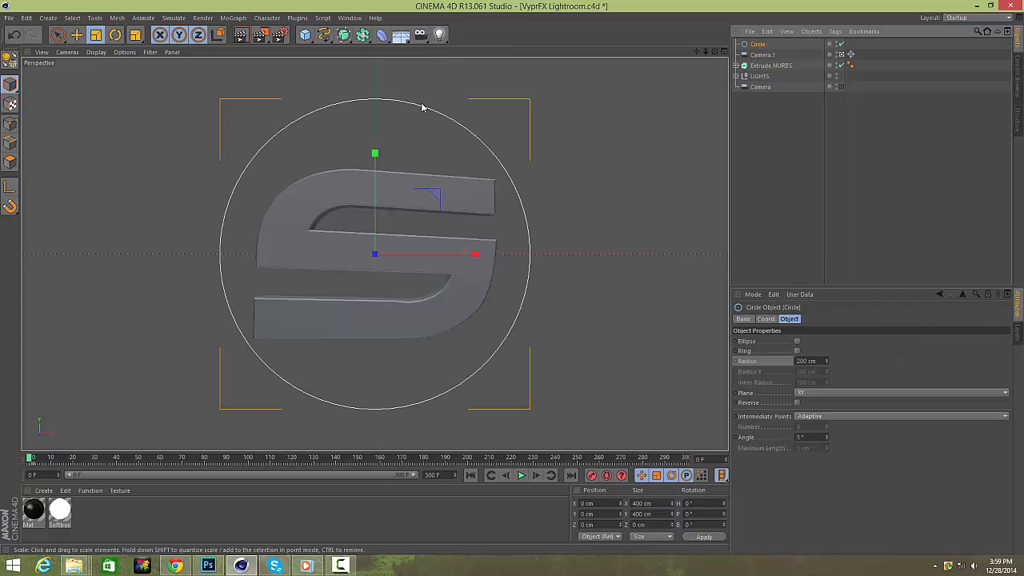
left_click(805, 394)
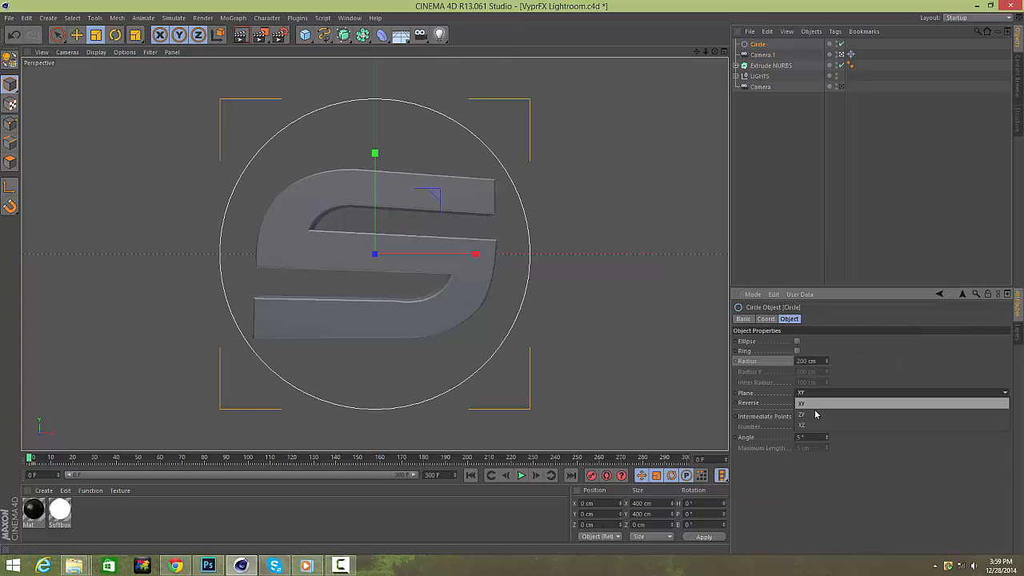
left_click(803, 408)
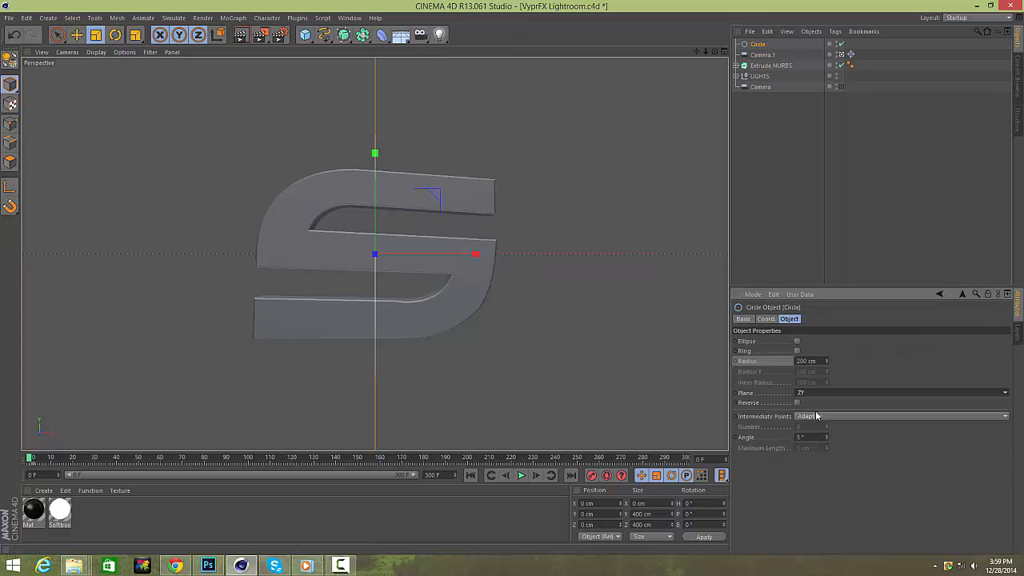
Enlarge the circle's radius to about 443 cm.
left_click(723, 51)
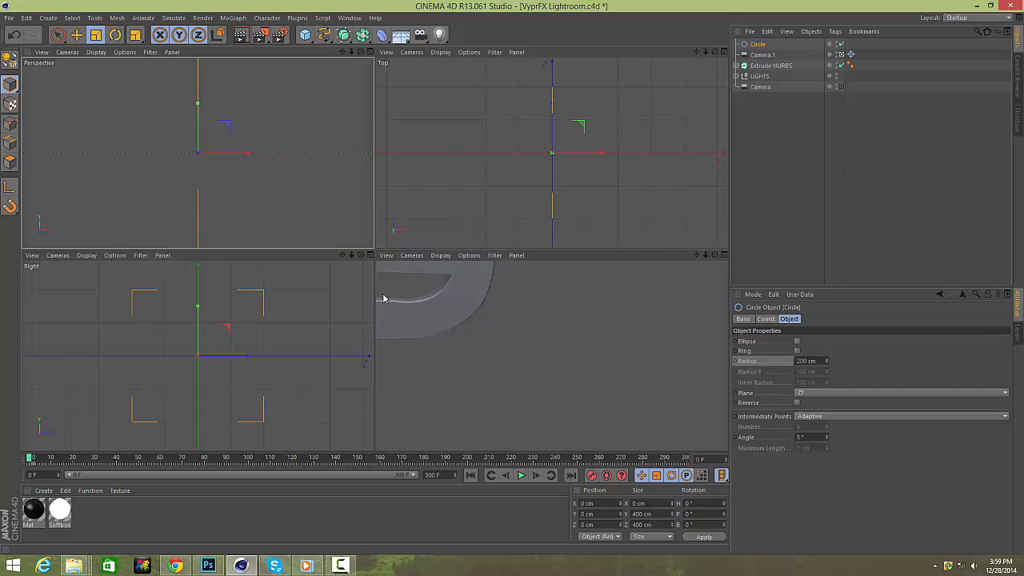
scroll(256, 344, "down", 5)
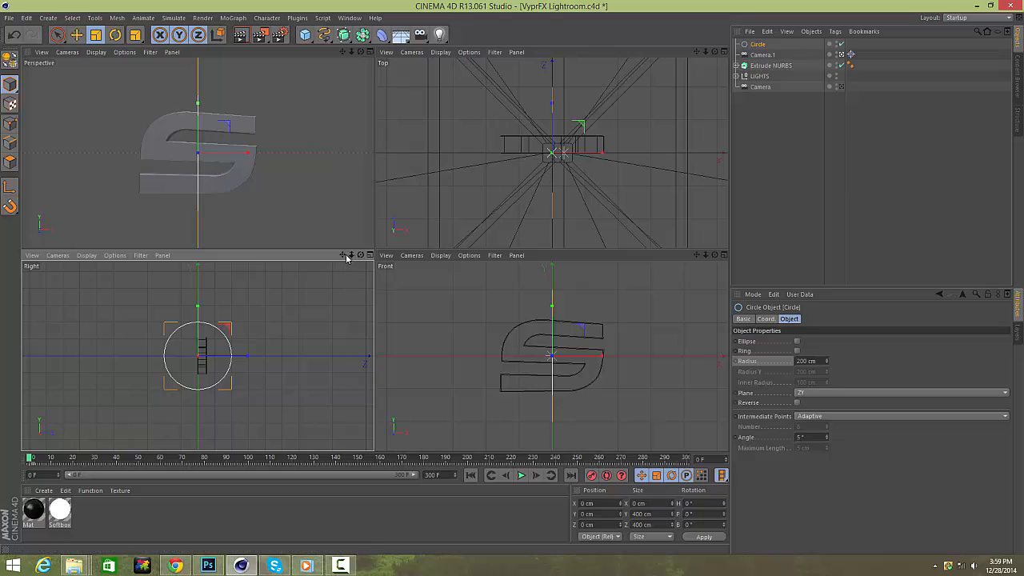
left_click_drag(344, 255, 314, 256)
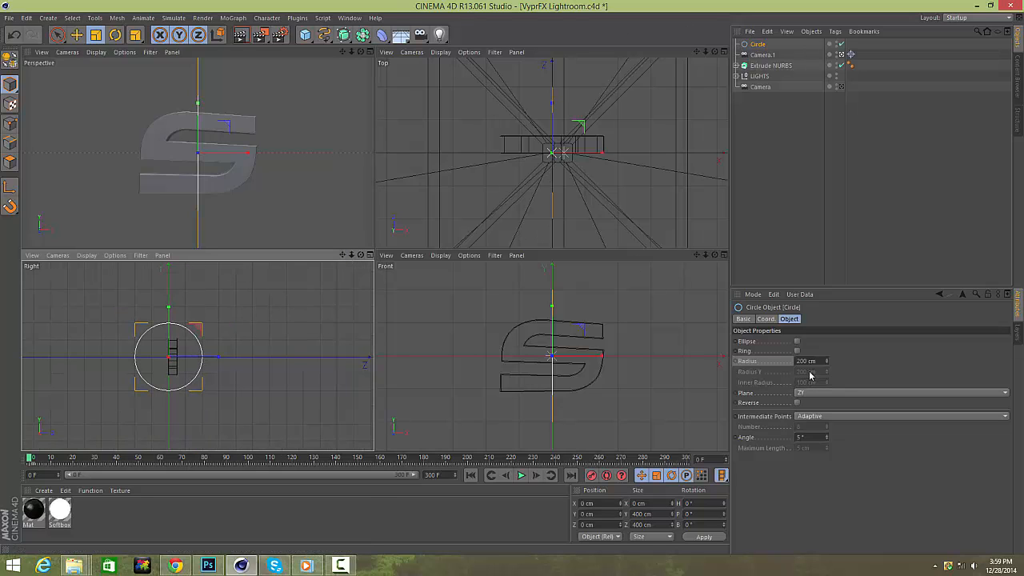
left_click_drag(827, 363, 832, 335)
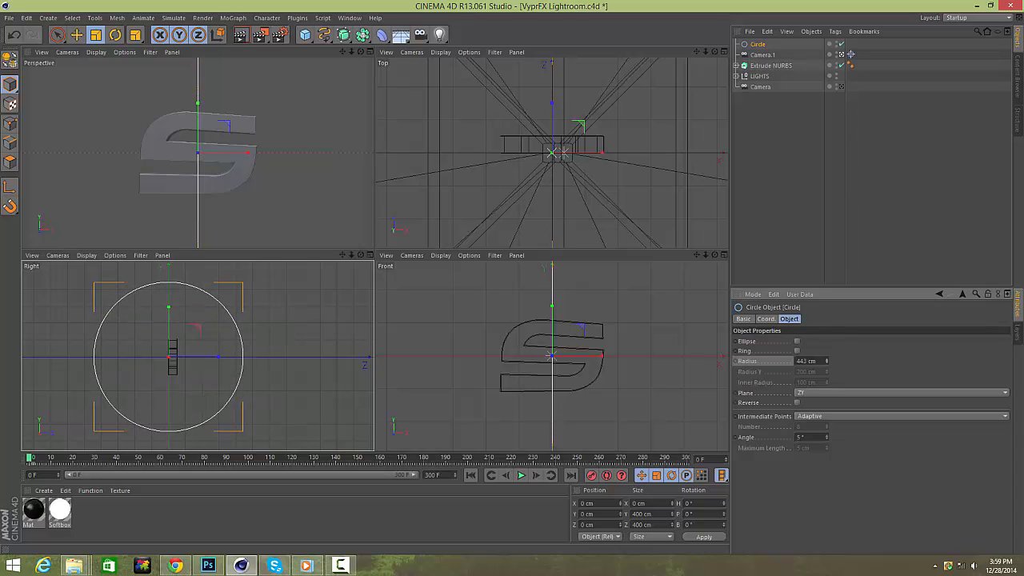
Add an Align to Spline tag to Camera.1 and set the Circle as its spline path.
left_click(769, 55)
left_click(834, 32)
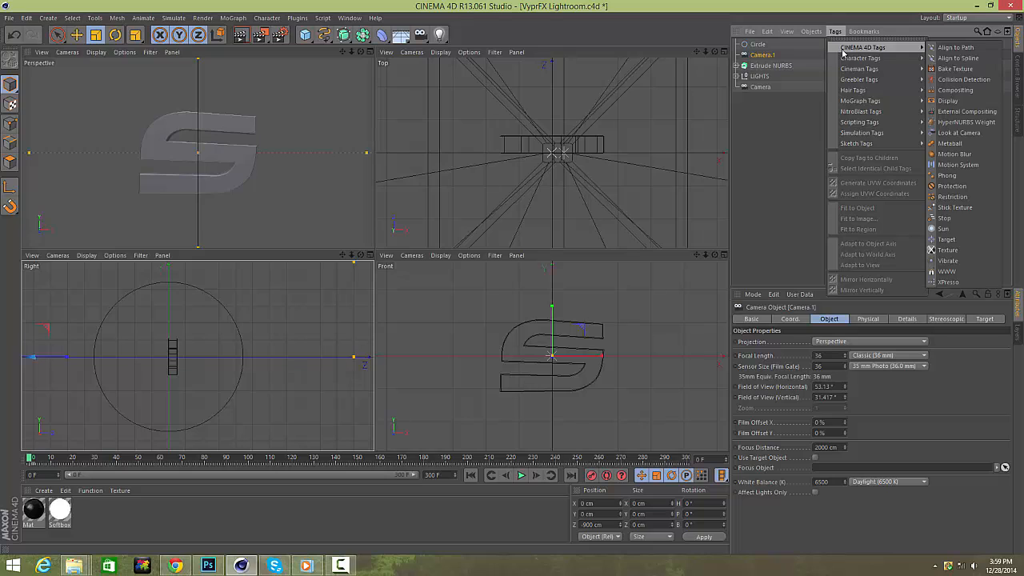
left_click(957, 58)
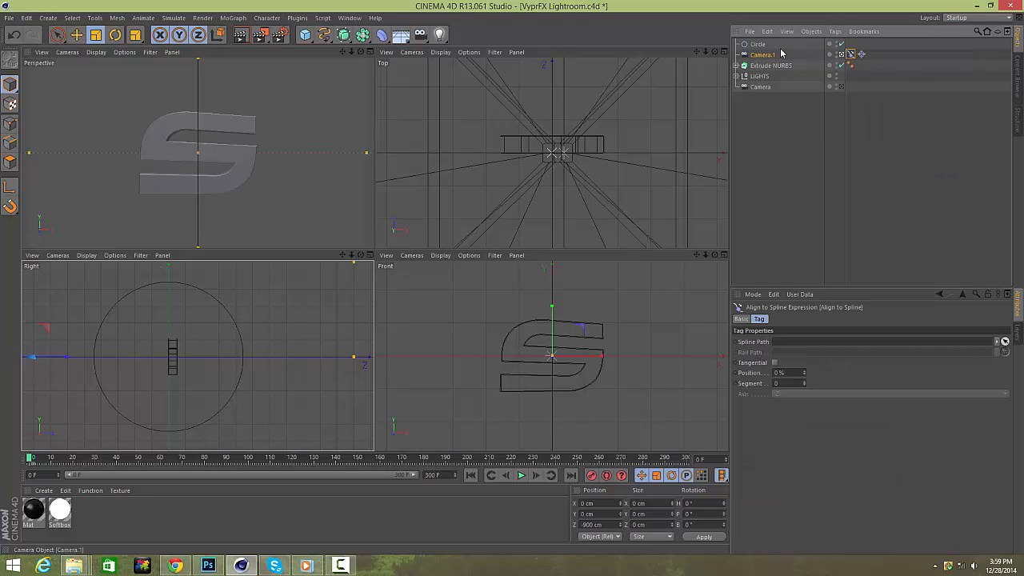
left_click_drag(759, 46, 839, 344)
Try reversing the circle's direction and switch the Reverse option back off.
left_click(753, 44)
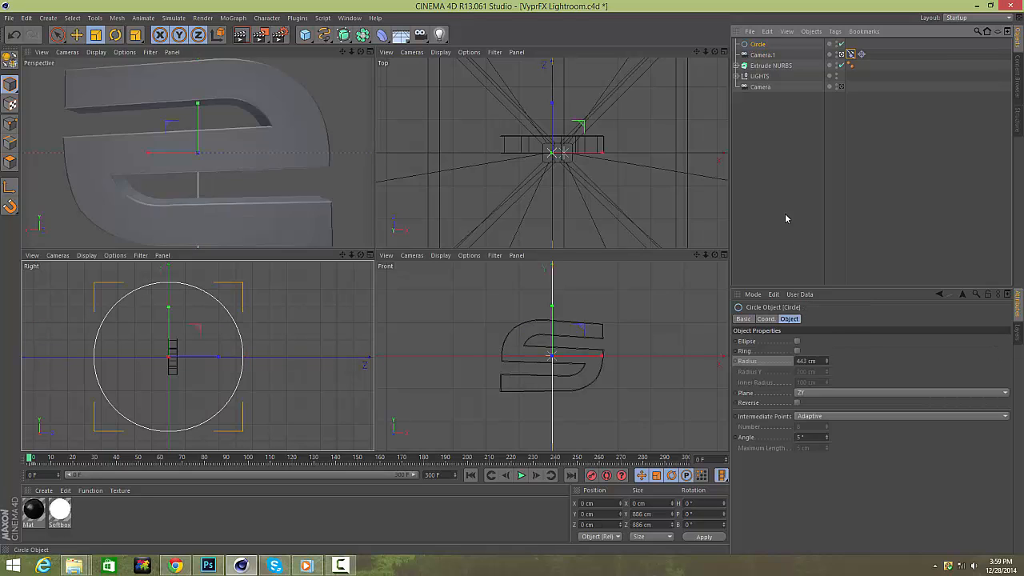
left_click(797, 403)
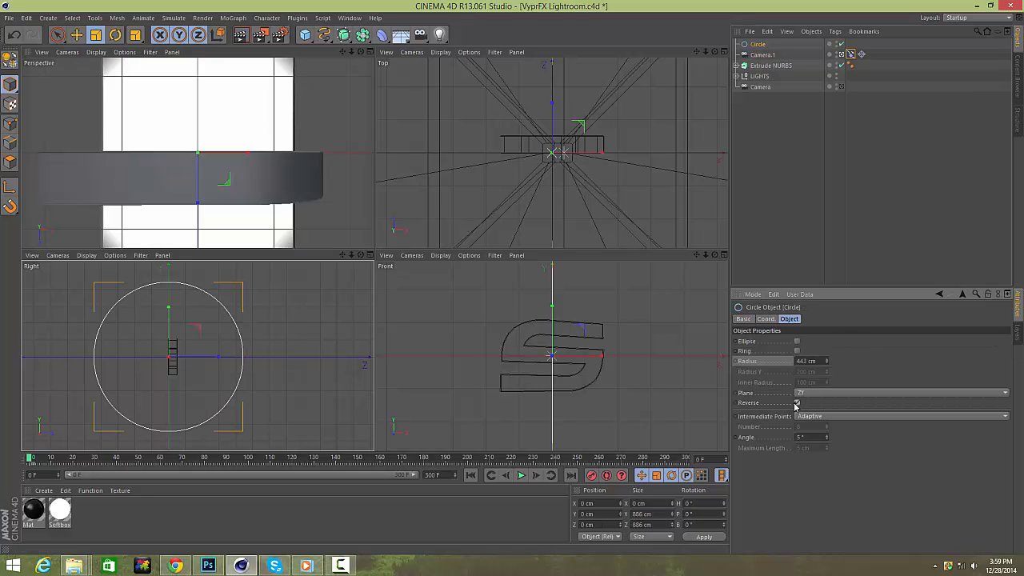
left_click(797, 403)
left_click(796, 403)
left_click(796, 403)
left_click(762, 54)
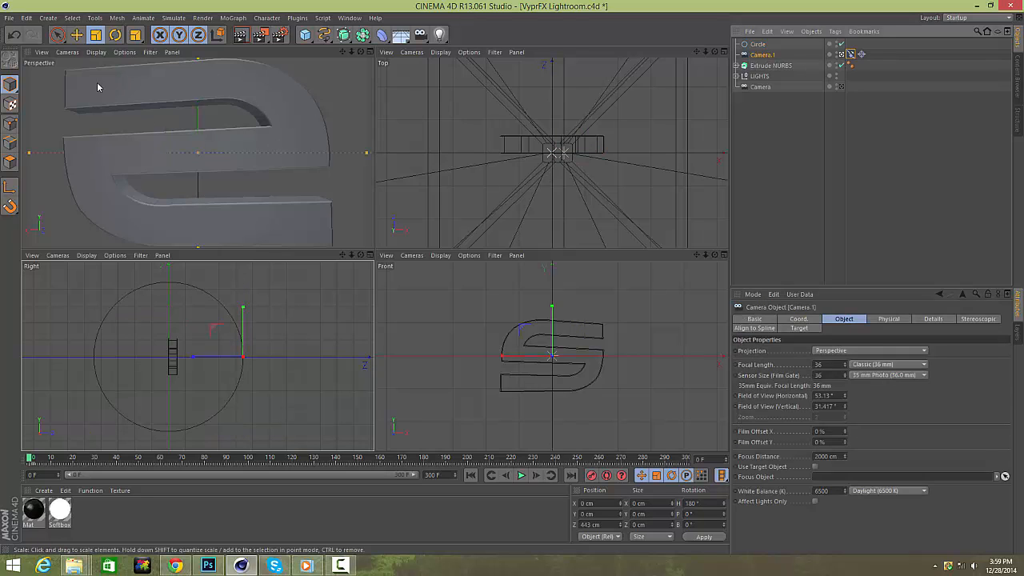
Turn on the Circle spline's Reverse option.
left_click(757, 43)
left_click(797, 403)
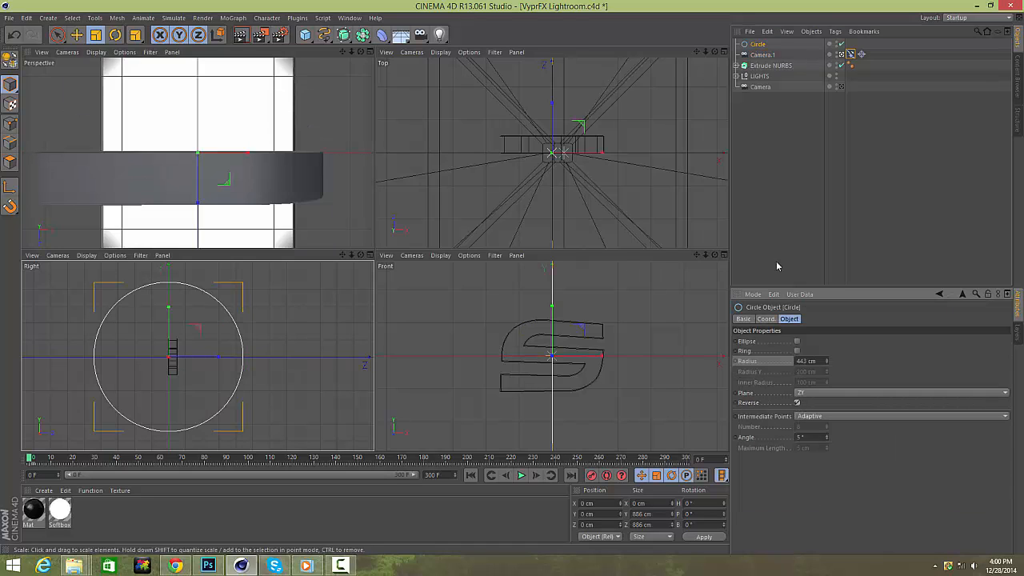
On Camera.1's Align to Spline tag, set the Position to 50%.
left_click(762, 55)
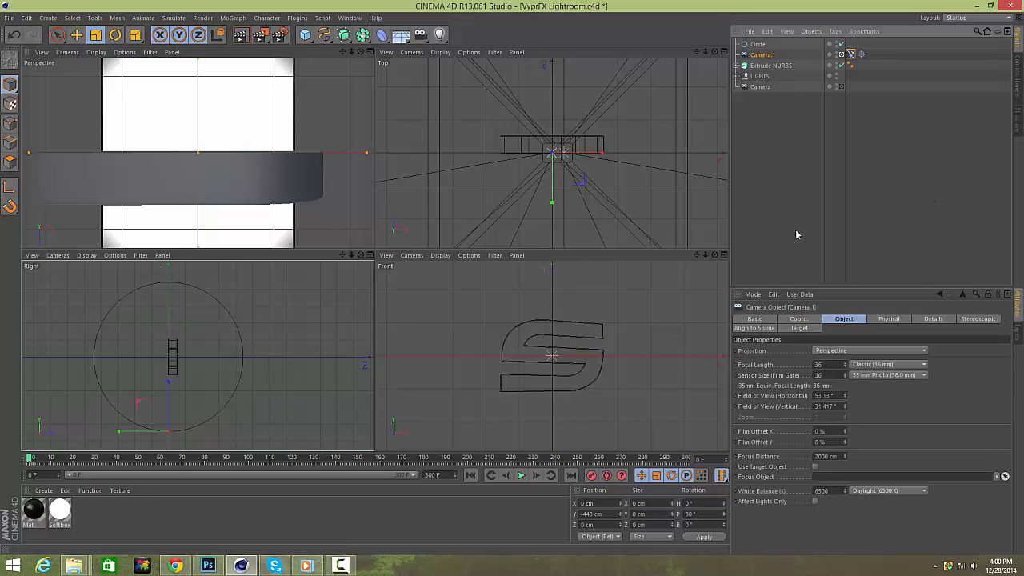
left_click(834, 322)
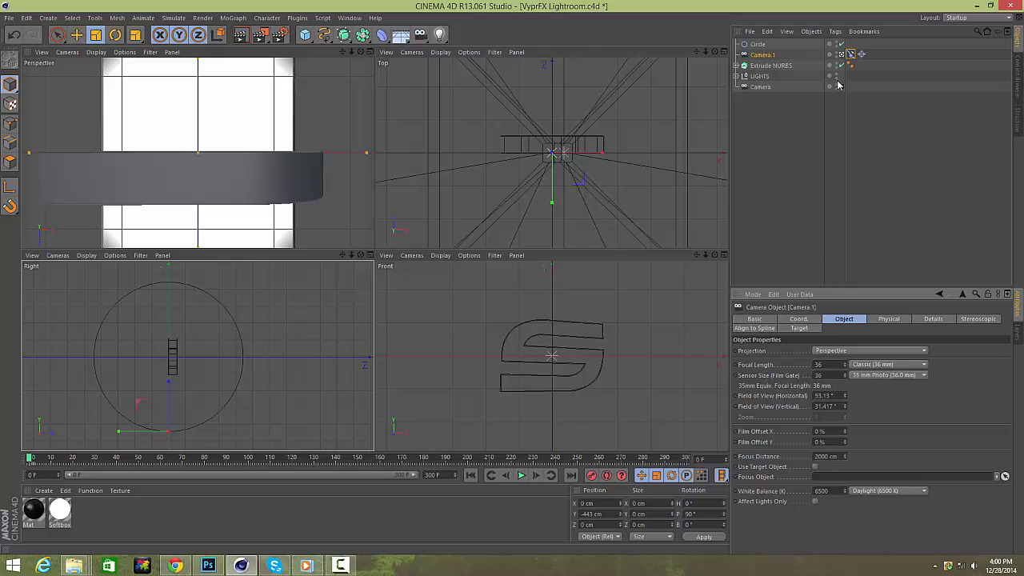
left_click(850, 53)
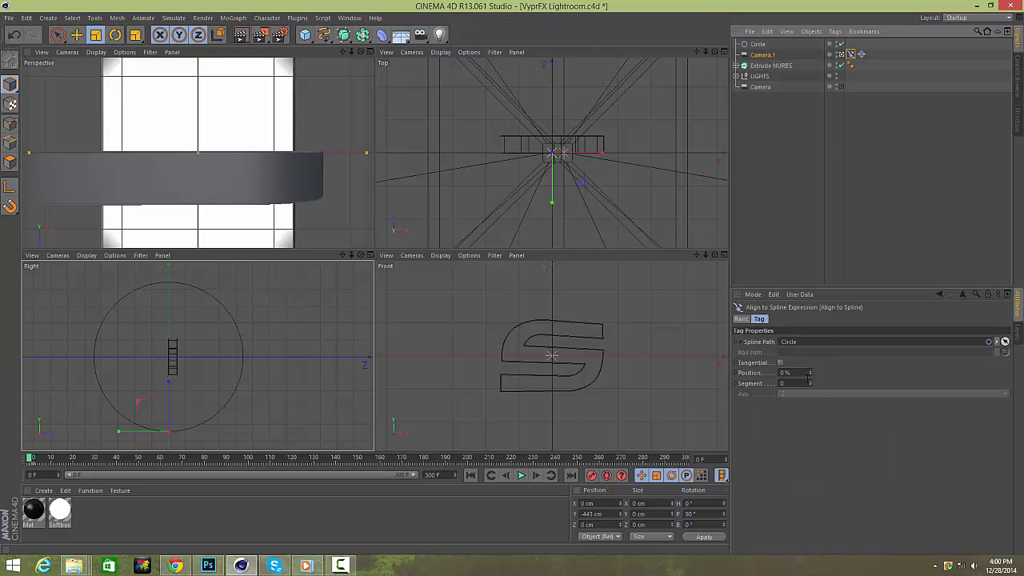
mouse_move(810, 374)
left_mouse_down()
mouse_move(810, 335)
mouse_move(799, 376)
left_mouse_up()
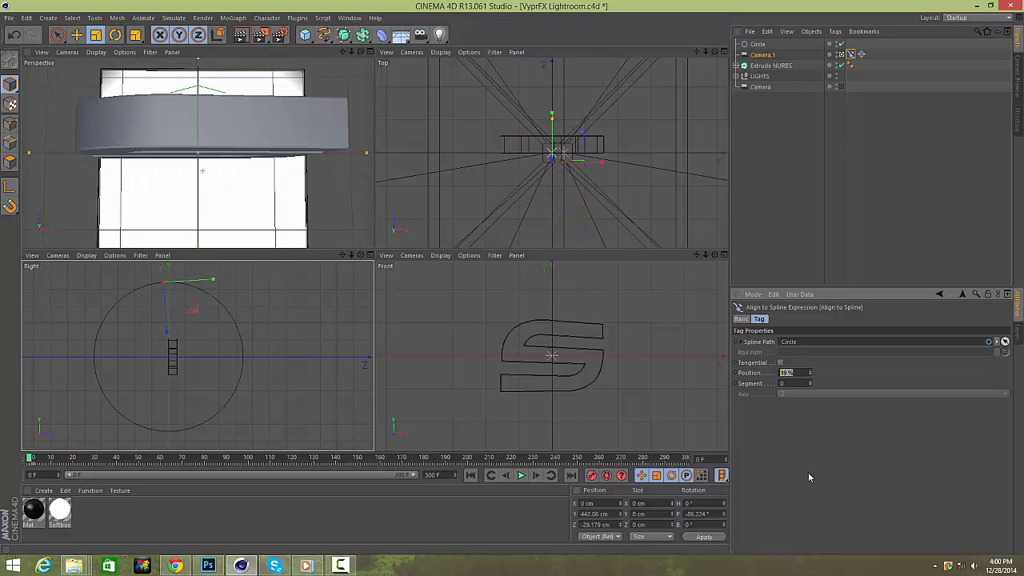
type("50")
key("Return")
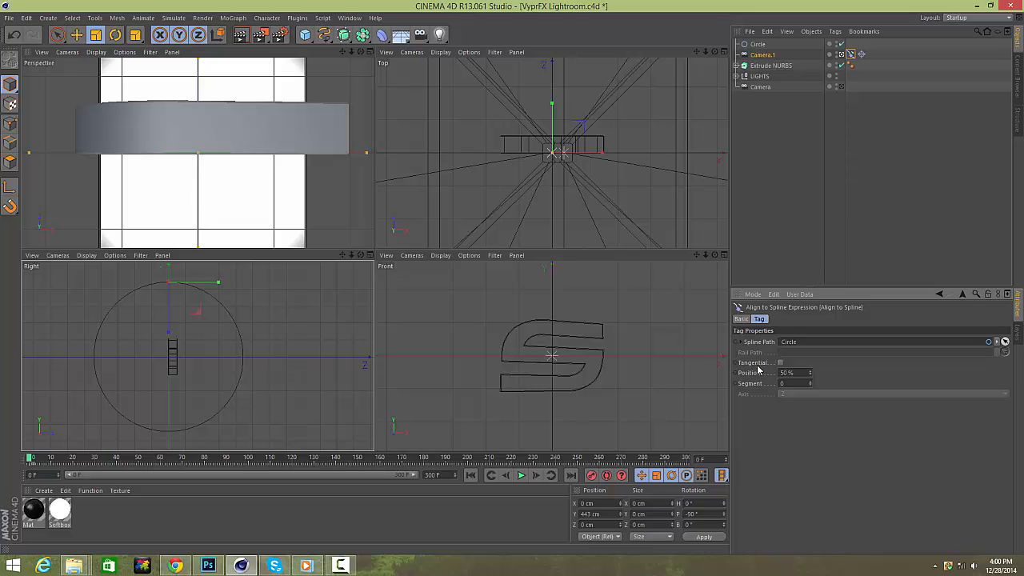
Expand LIGHTS, select both Softbox objects and toggle their Seen By Camera and Softbox Assembly Visibility options.
left_click(761, 77)
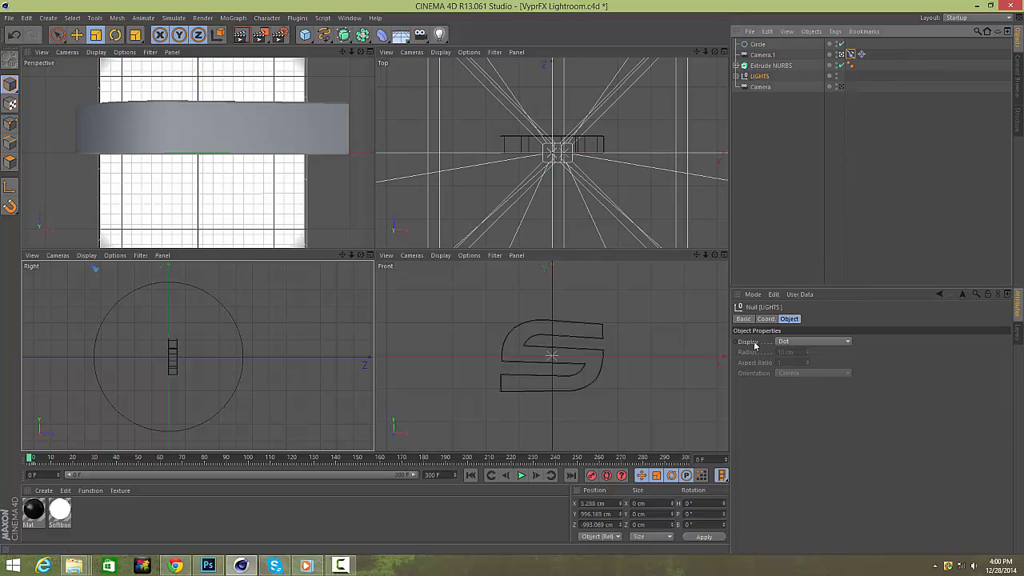
left_click(736, 76)
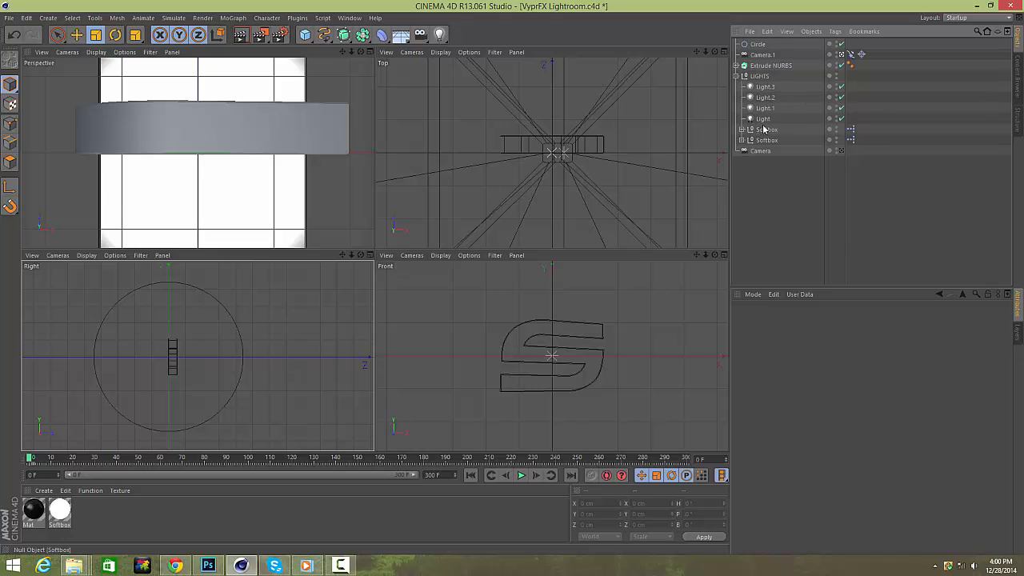
left_click(765, 129)
left_click(766, 140, "shift")
left_click(918, 318)
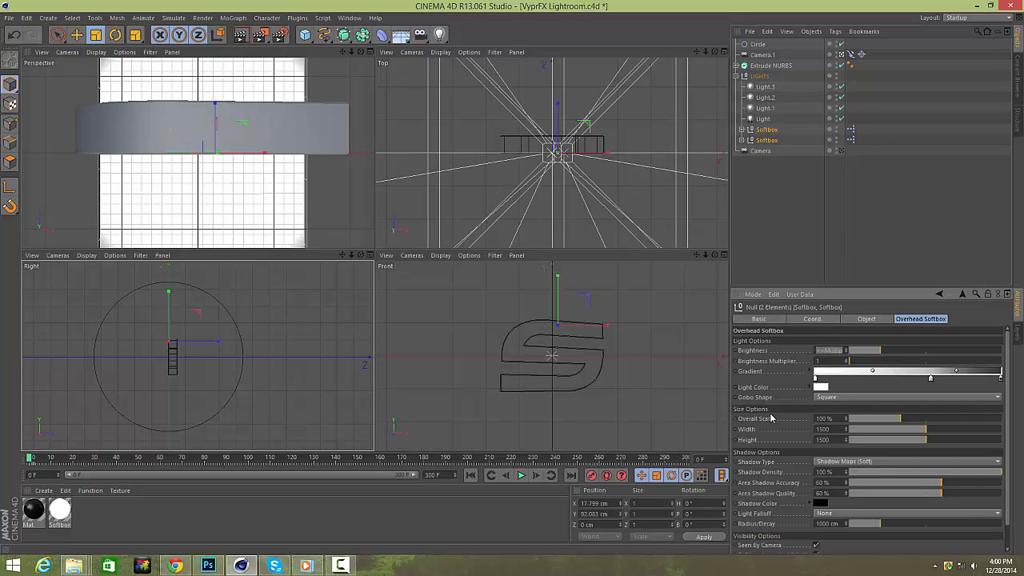
scroll(788, 464, "down", 3)
left_click(815, 529)
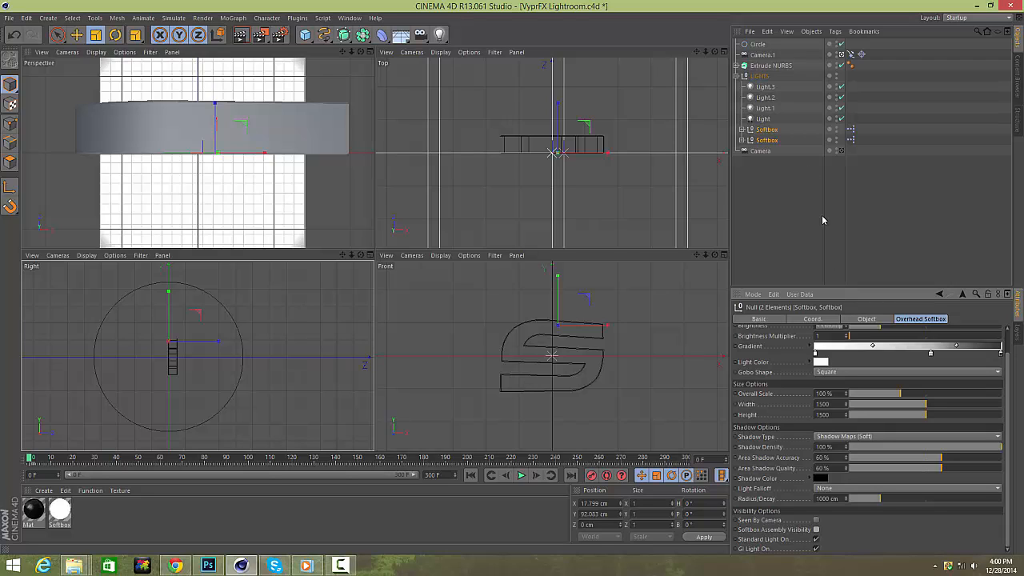
left_click(816, 539)
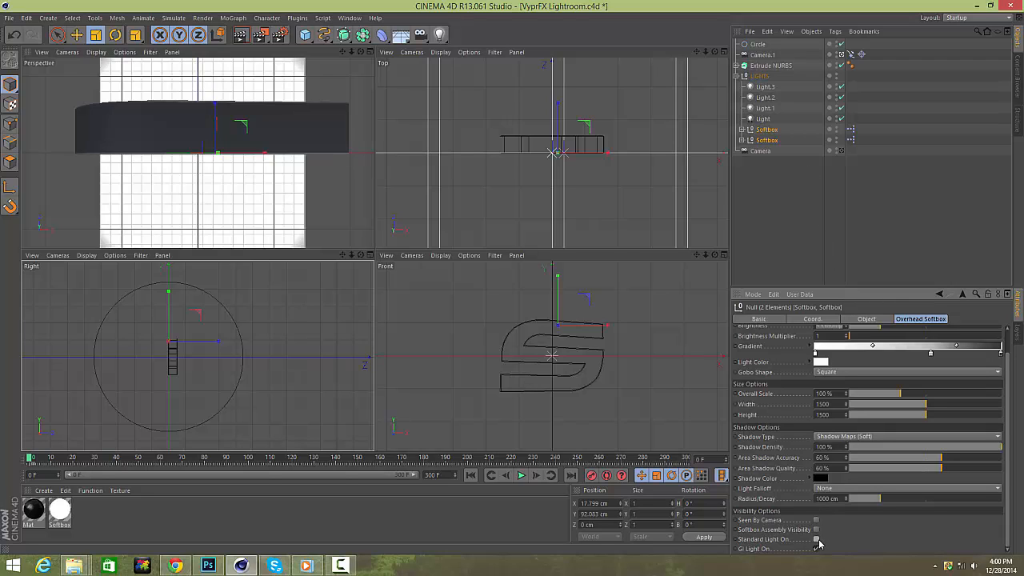
left_click(817, 539)
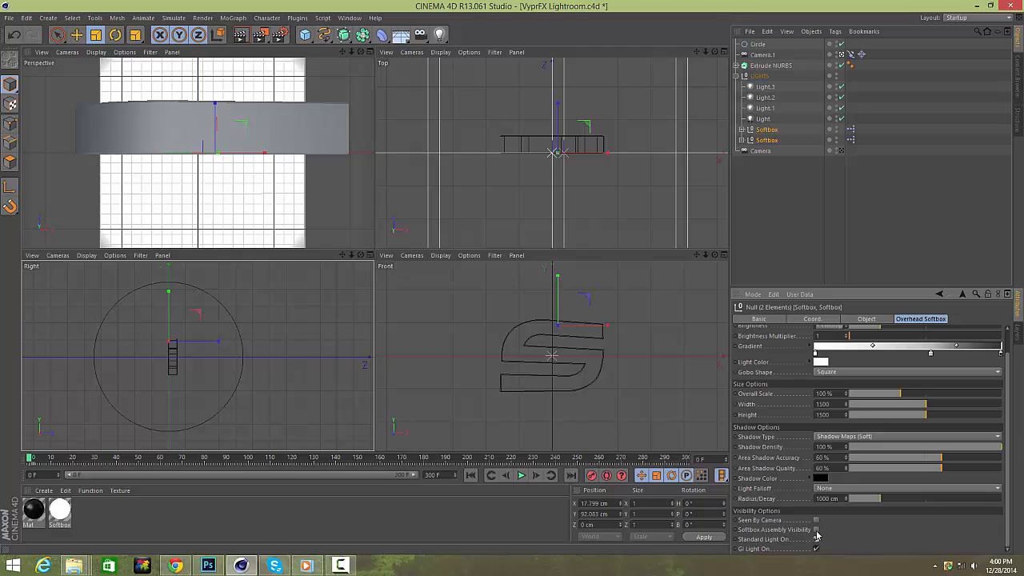
left_click(816, 520)
left_click(816, 530)
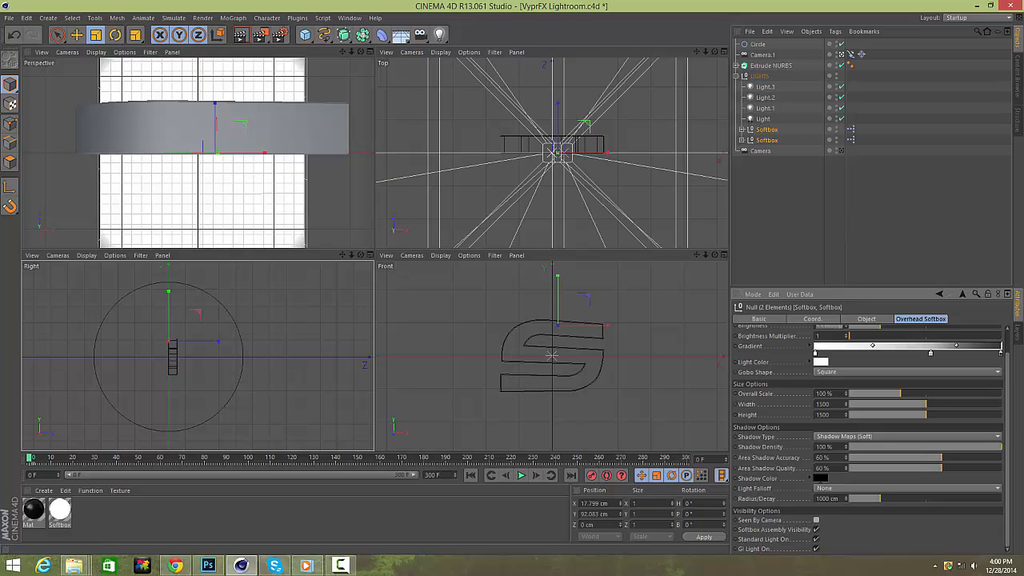
left_click(772, 132)
left_click(772, 150)
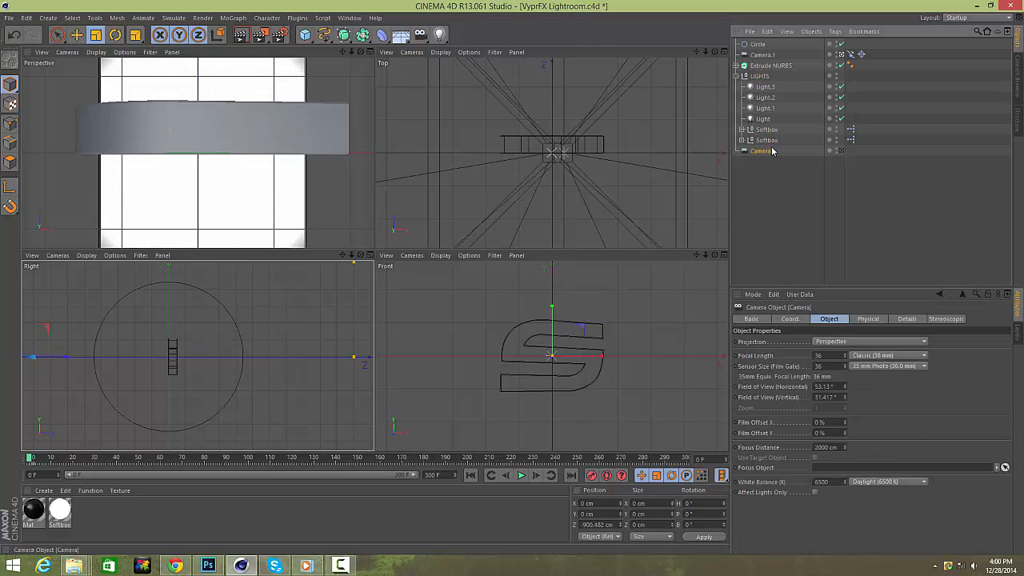
left_click(772, 142)
left_click(884, 232)
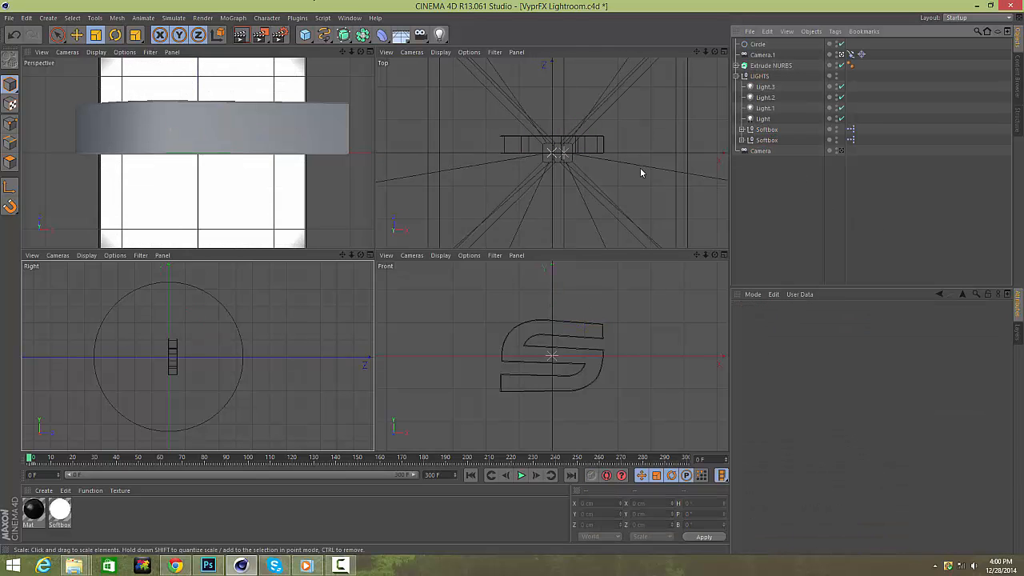
Record a keyframe for the Align to Spline Position at frame 0.
left_click(760, 46)
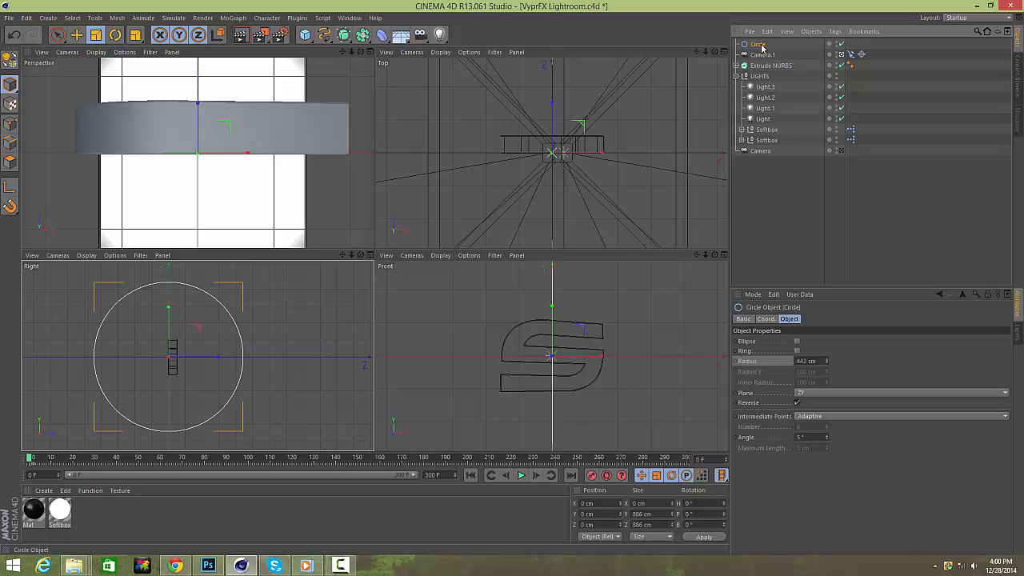
left_click(851, 55)
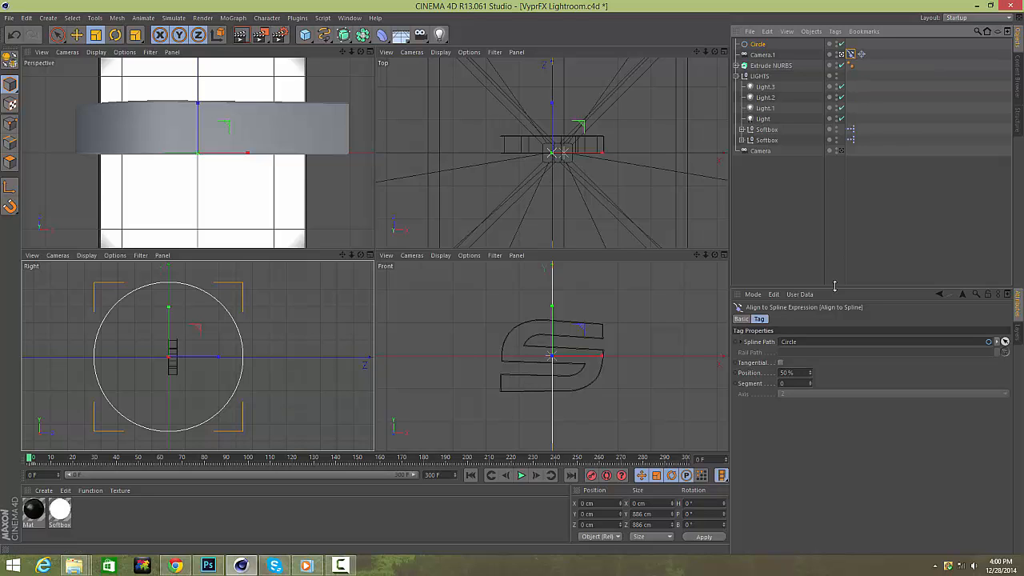
left_click(735, 373, "ctrl")
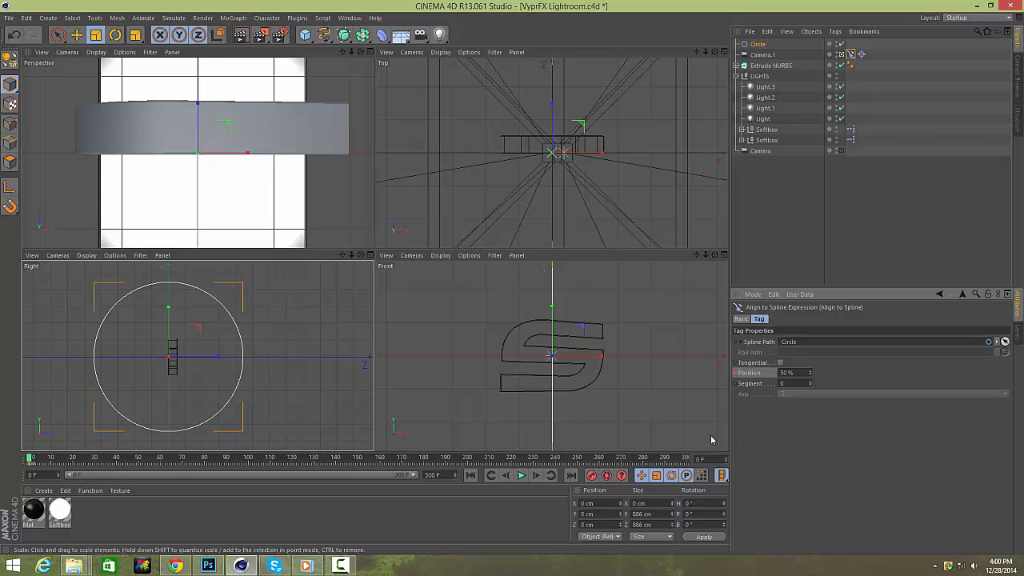
right_click(738, 375)
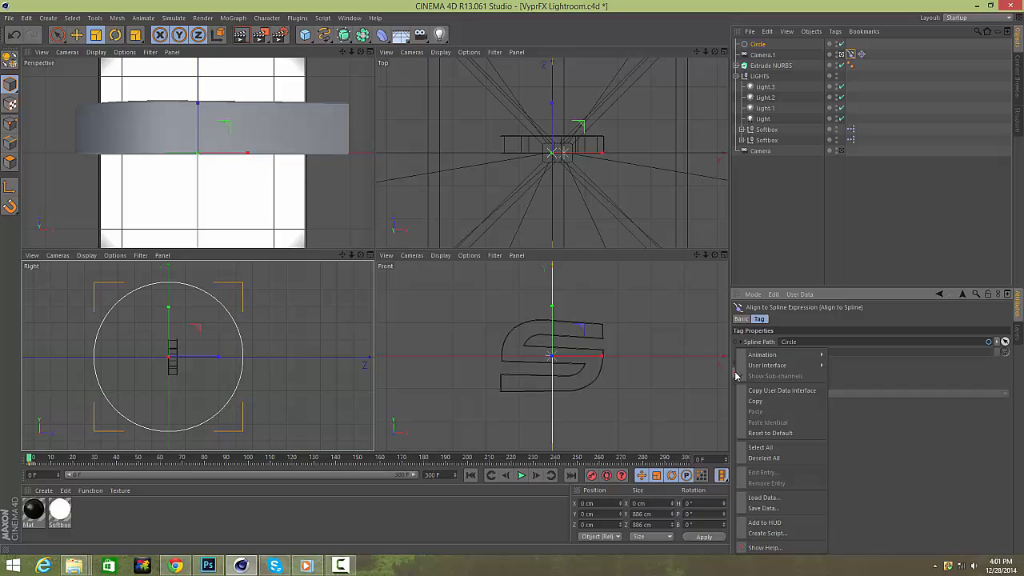
left_click(852, 450)
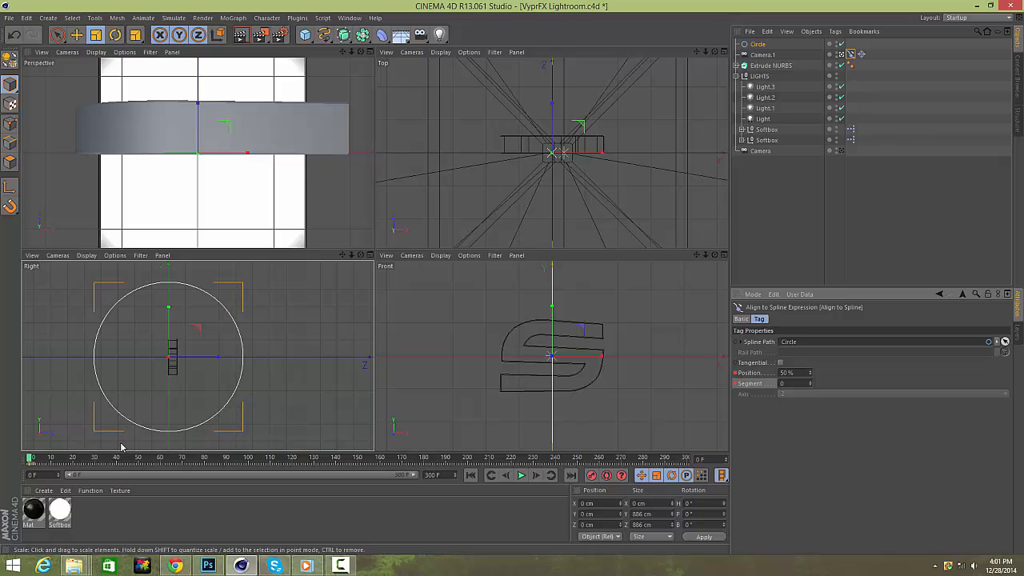
At frame 90, set the Align to Spline Position to 9% and record a keyframe.
left_click_drag(33, 461, 228, 461)
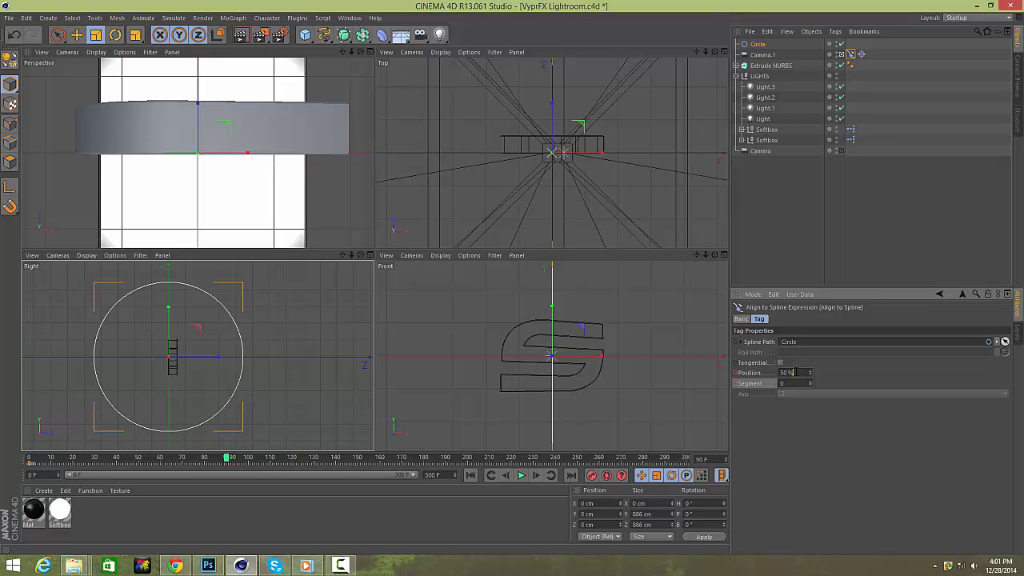
double_click(792, 371)
type("10")
key("Return")
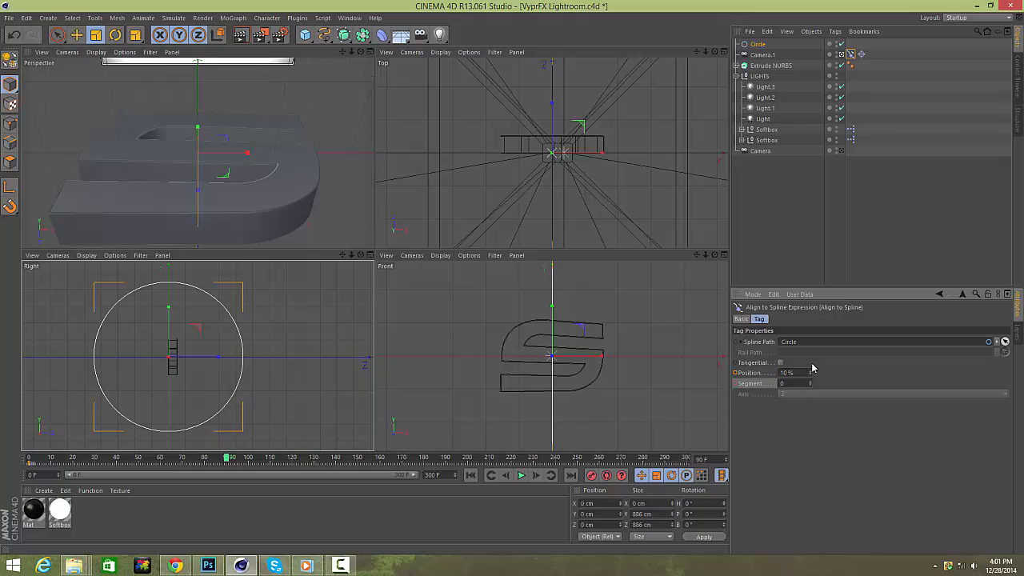
mouse_move(810, 372)
left_mouse_down()
mouse_move(811, 343)
mouse_move(810, 387)
left_mouse_up()
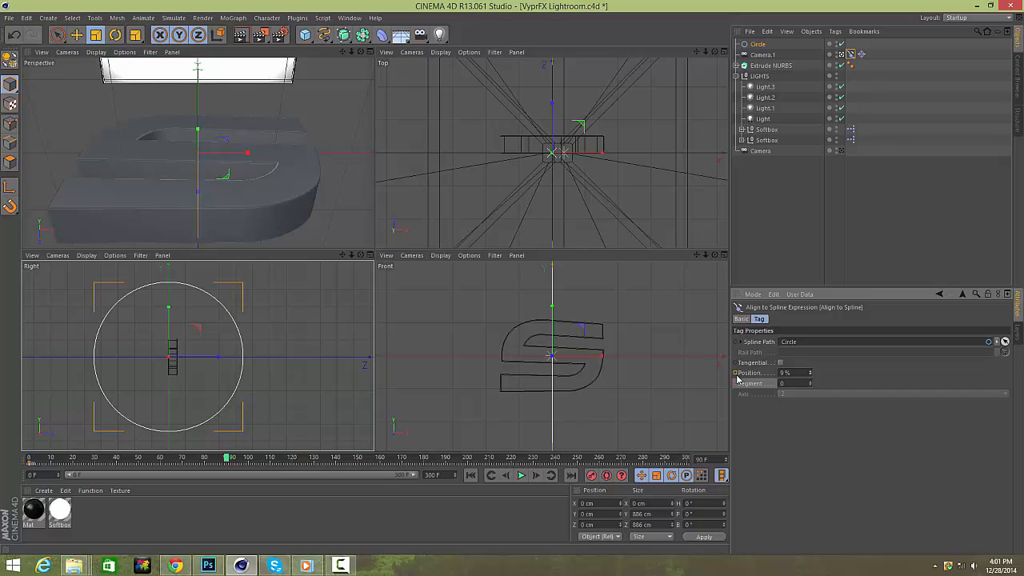
left_click(736, 373, "ctrl")
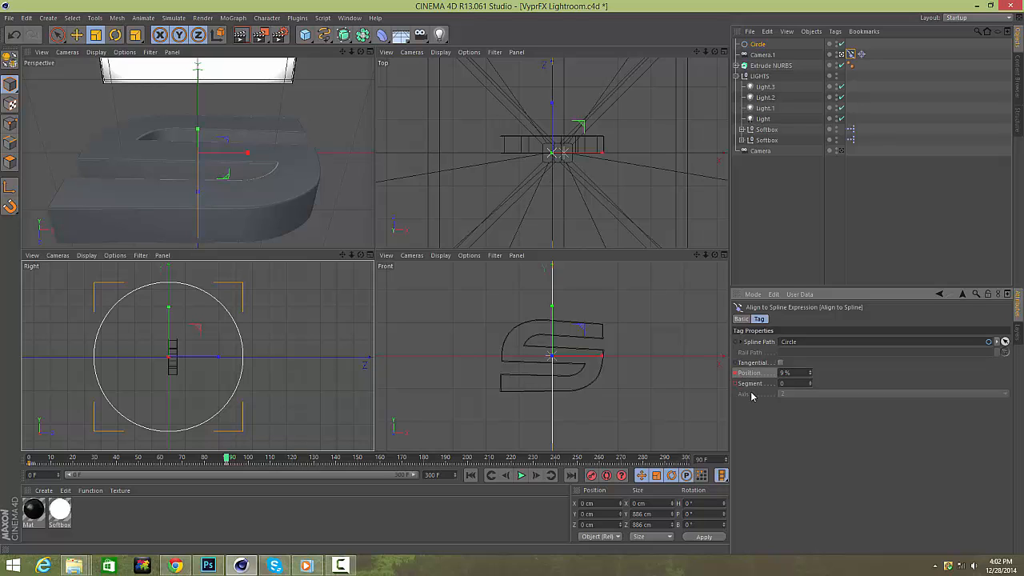
At frame 51, set the Align to Spline Position to 25%.
mouse_move(139, 457)
left_mouse_down()
mouse_move(40, 459)
mouse_move(152, 460)
mouse_move(142, 461)
left_mouse_up()
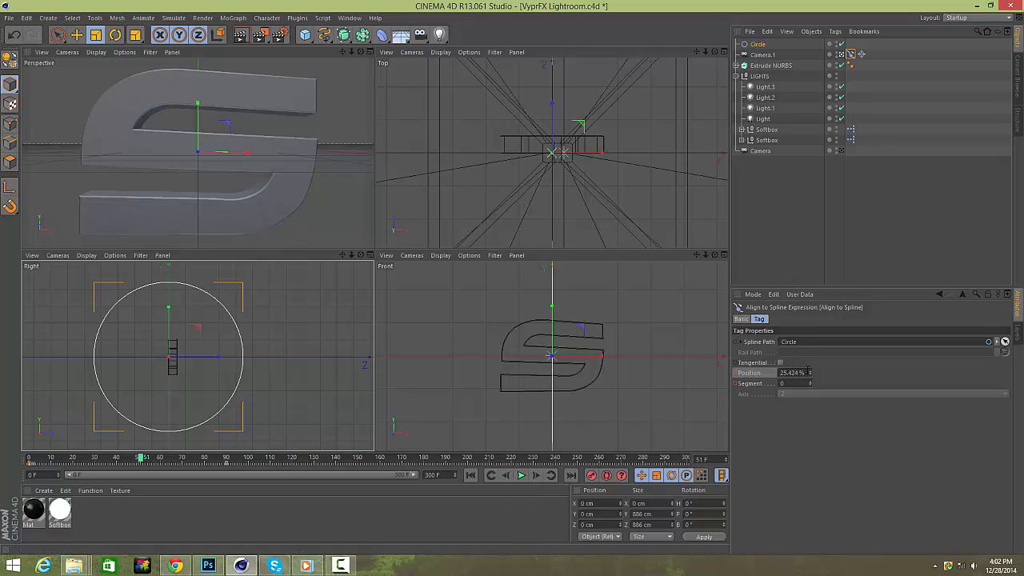
left_click(792, 372)
type("25")
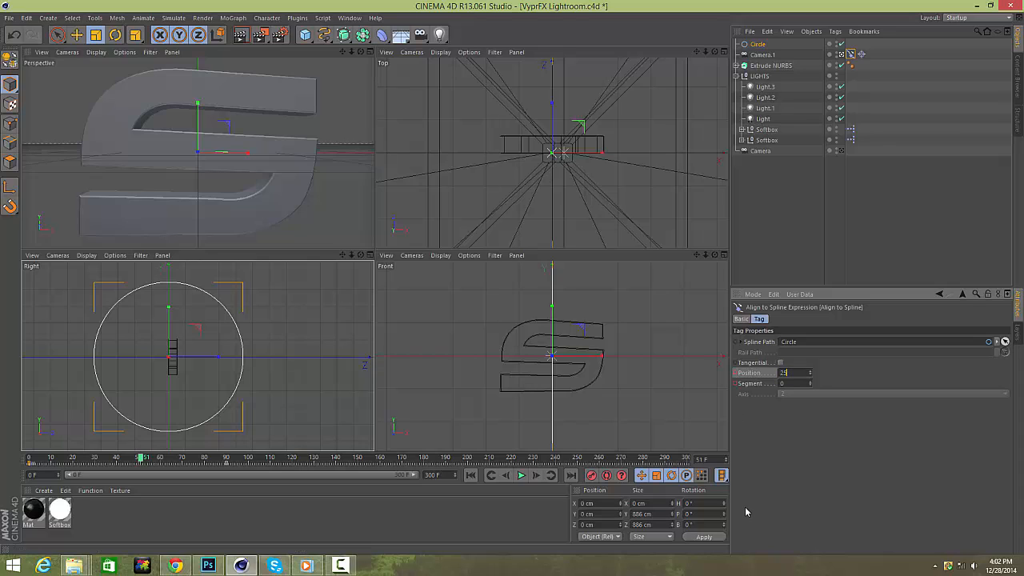
key("Return")
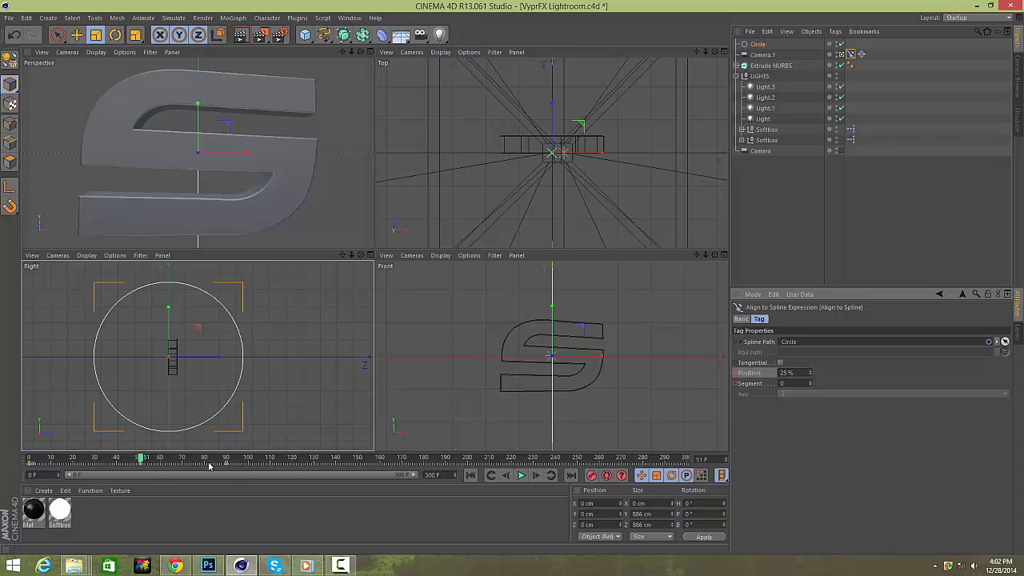
Select the 25% Position keyframe on the timeline and move it to frame 45.
left_click(128, 460)
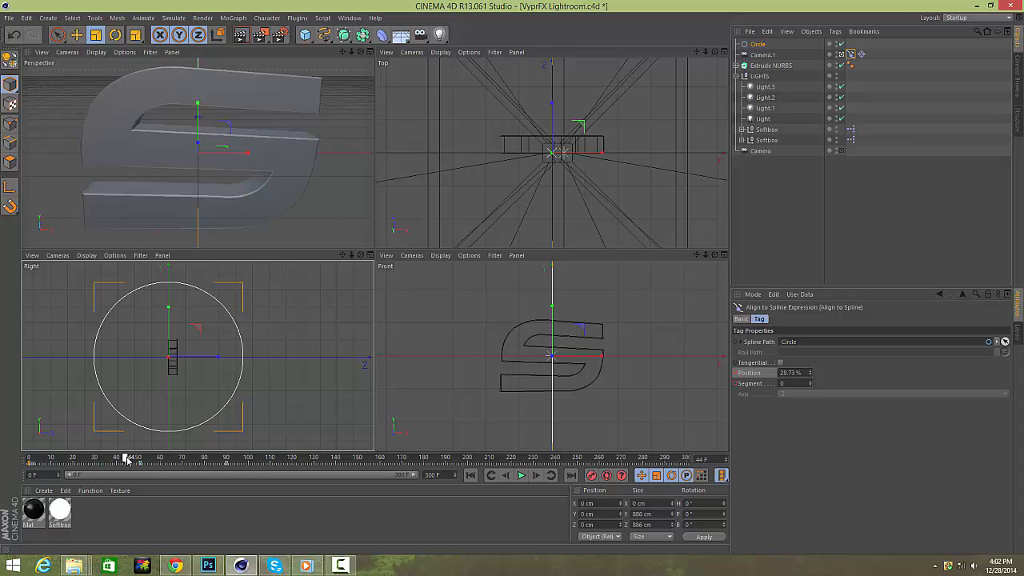
left_click_drag(128, 459, 136, 464)
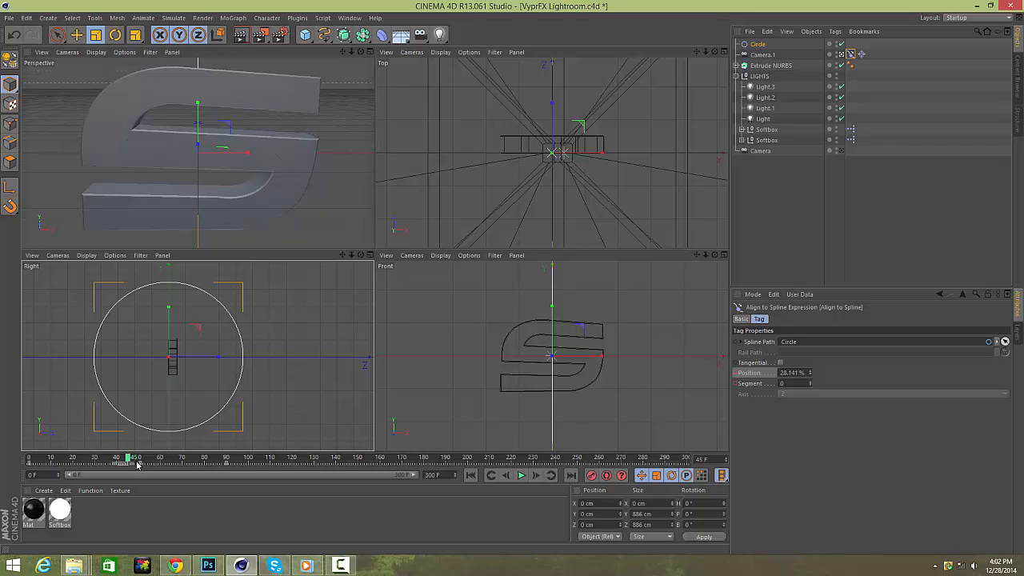
left_click(151, 463)
mouse_move(130, 465)
left_mouse_down()
mouse_move(137, 461)
mouse_move(128, 458)
left_mouse_up()
left_click(139, 465)
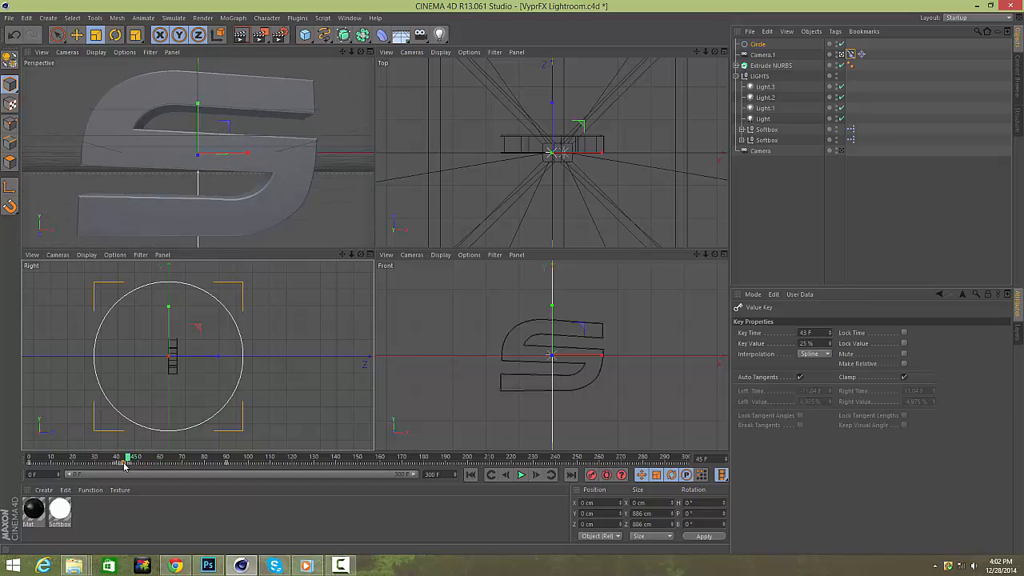
left_click_drag(127, 465, 172, 458)
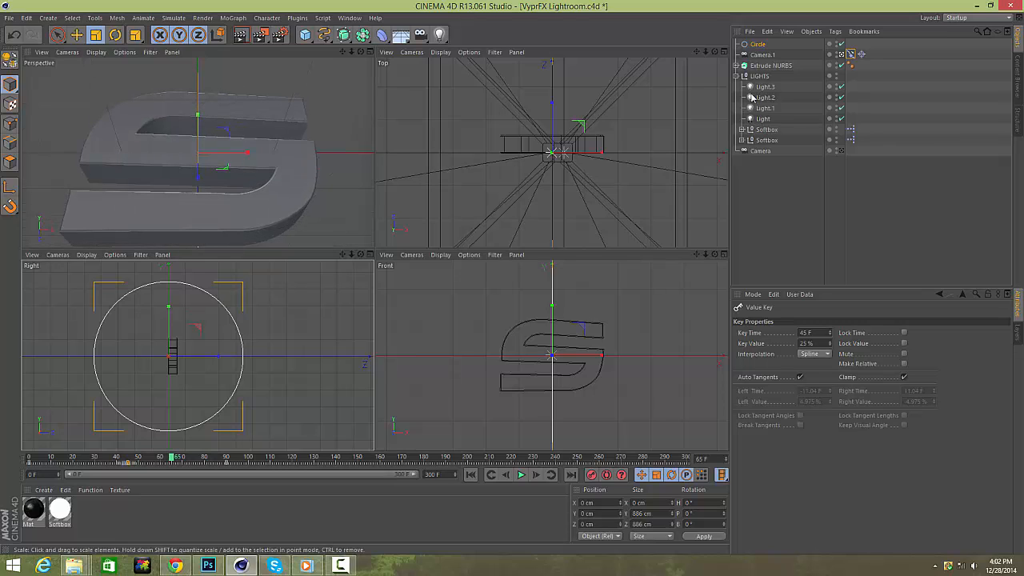
Record a Position keyframe on the Align to Spline tag at frame 65.
left_click(851, 54)
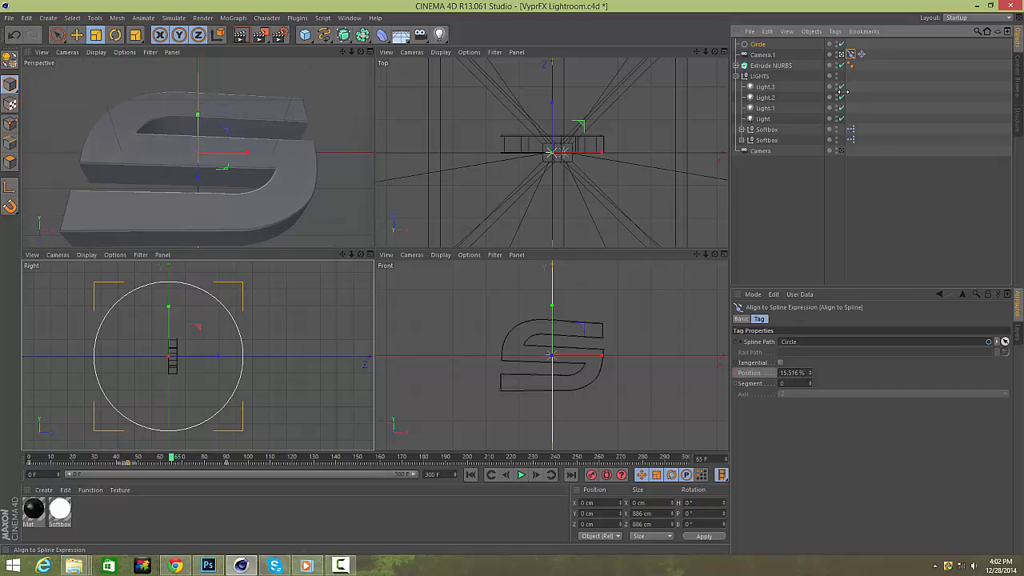
left_click(736, 373)
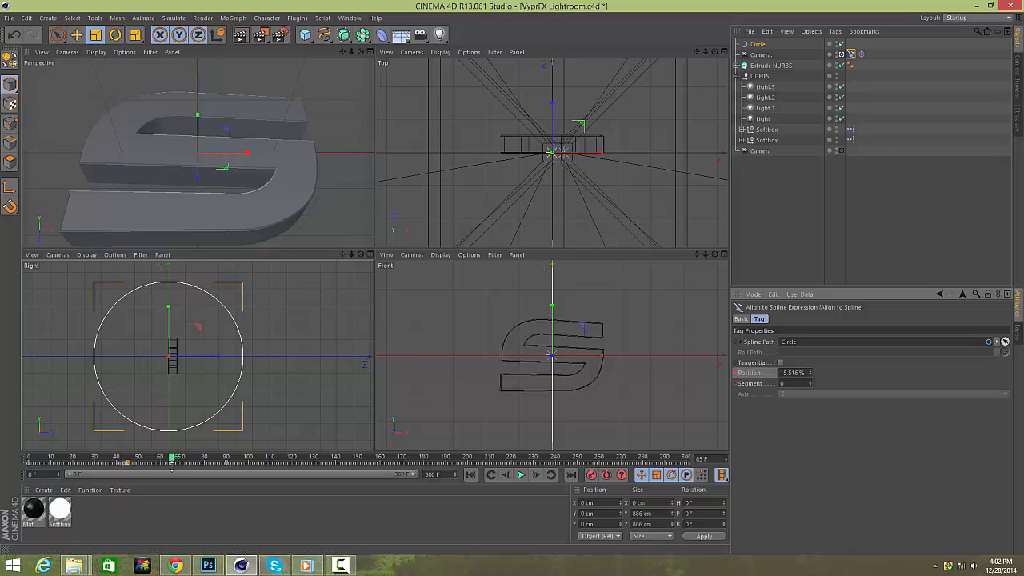
Scrub through the timeline to preview the camera's orbit along the circle.
mouse_move(173, 463)
left_mouse_down()
mouse_move(218, 463)
mouse_move(7, 436)
mouse_move(82, 448)
mouse_move(176, 432)
mouse_move(227, 450)
mouse_move(246, 440)
mouse_move(227, 445)
left_mouse_up()
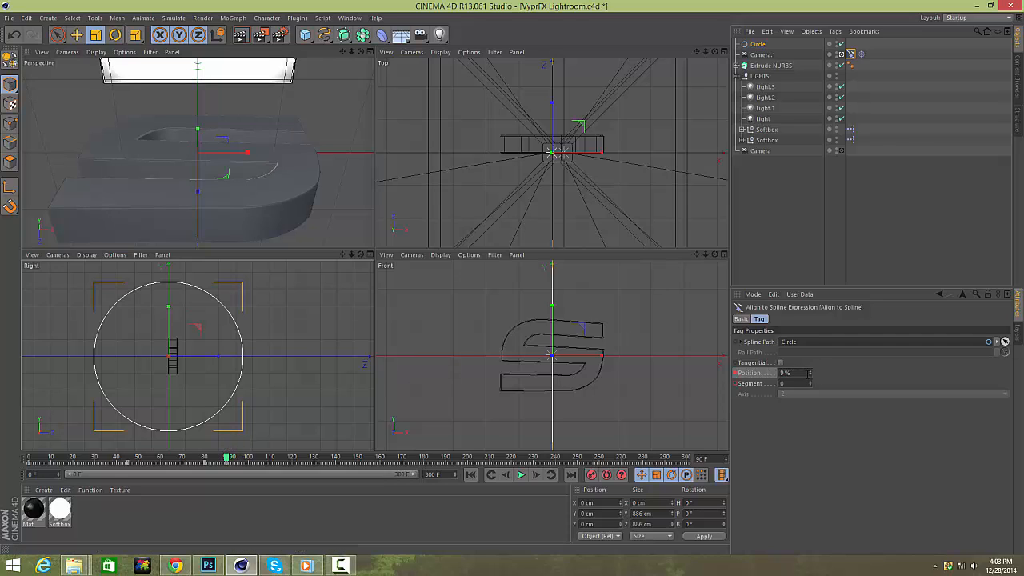
right_click(809, 373)
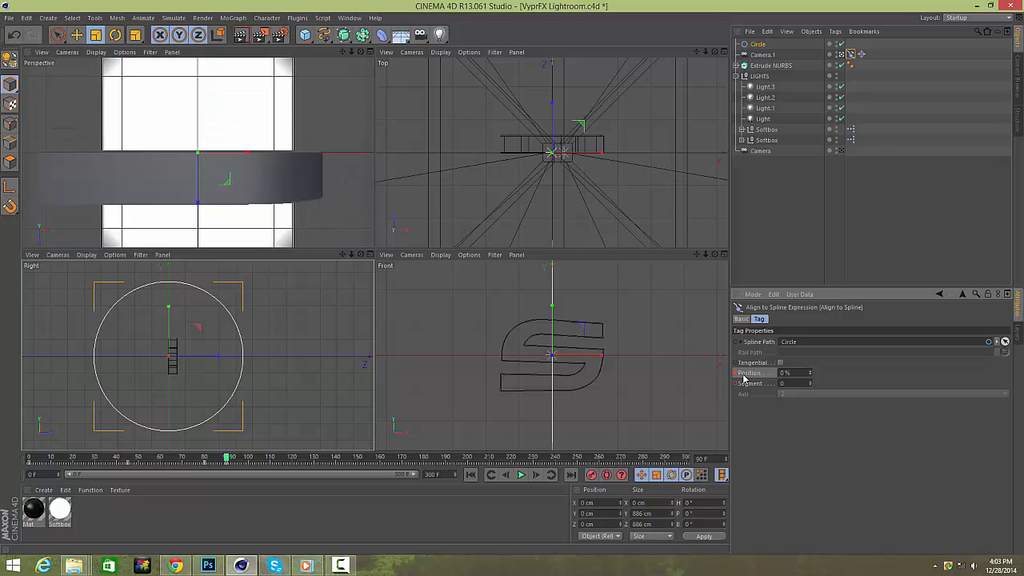
left_click(30, 459)
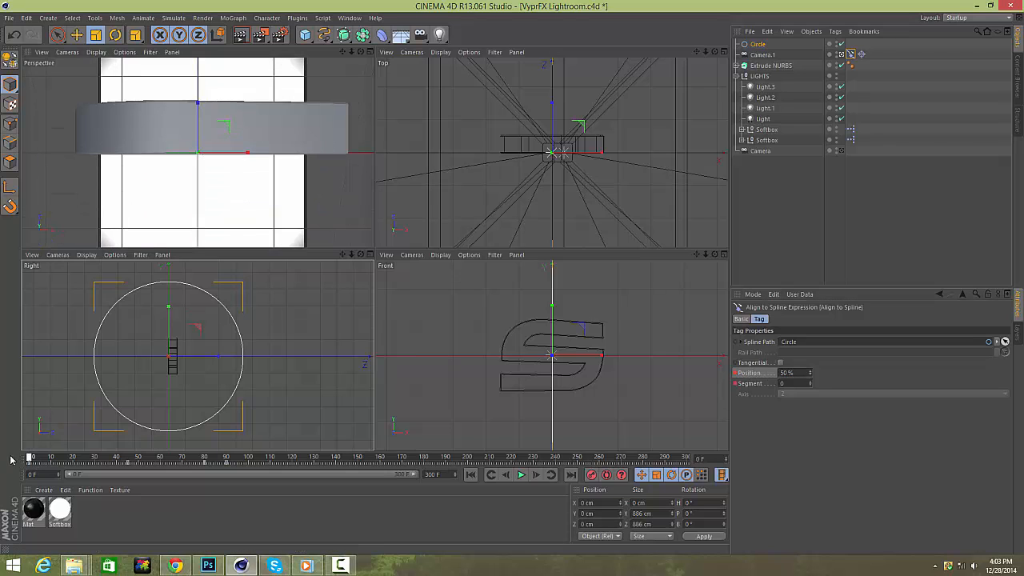
left_click_drag(32, 458, 242, 454)
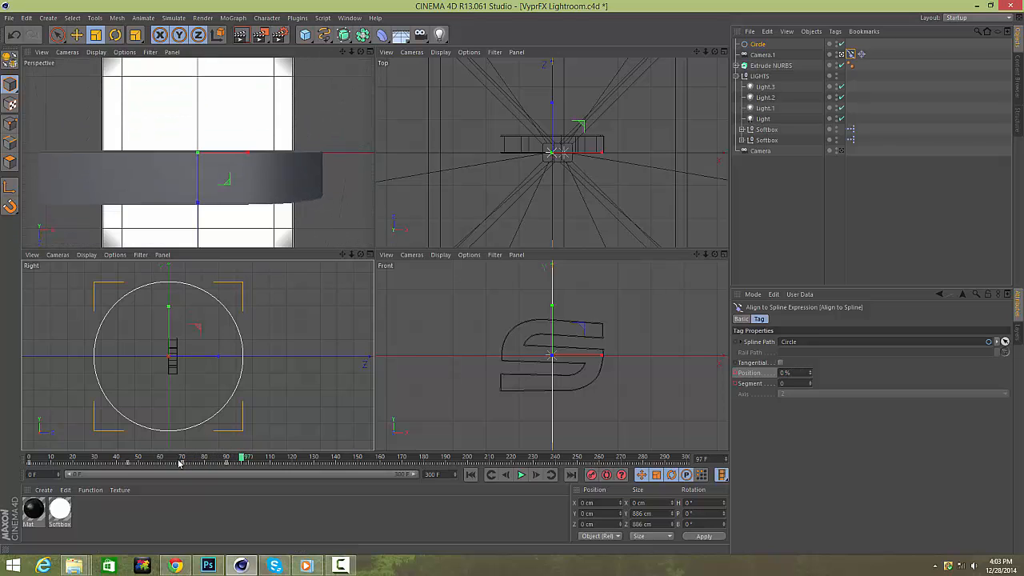
left_click_drag(67, 458, 189, 457)
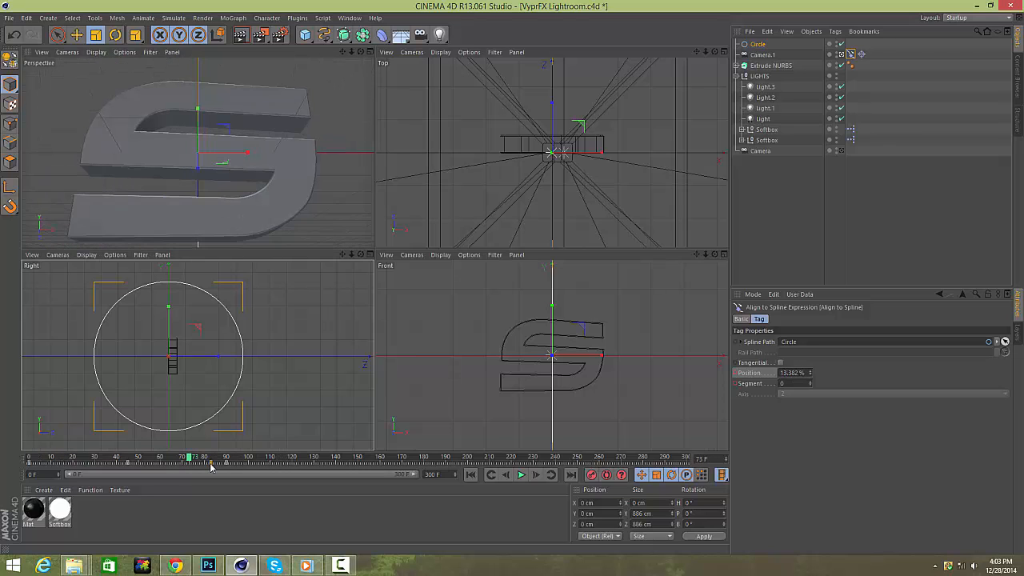
left_click_drag(188, 457, 229, 458)
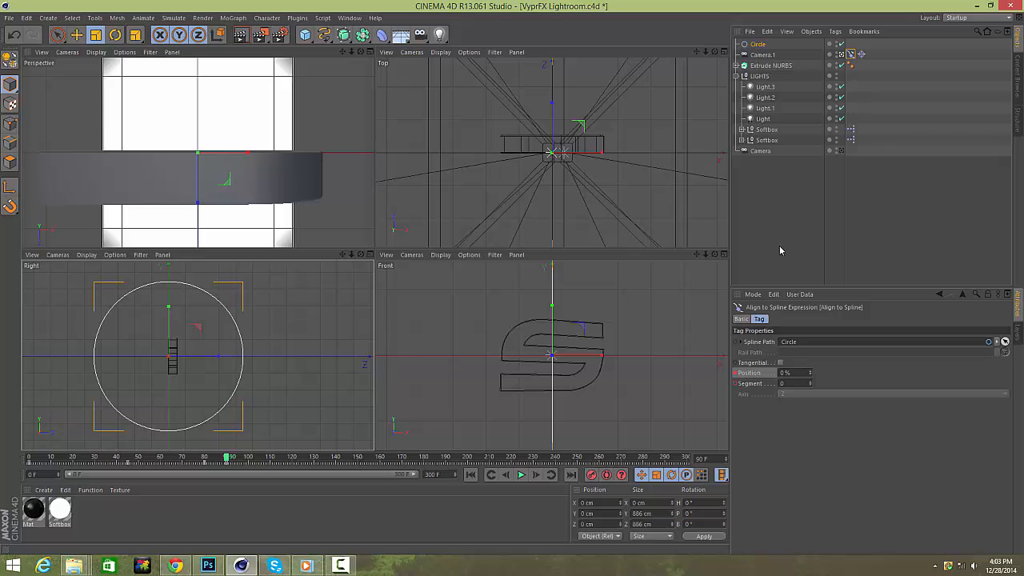
left_click(789, 227)
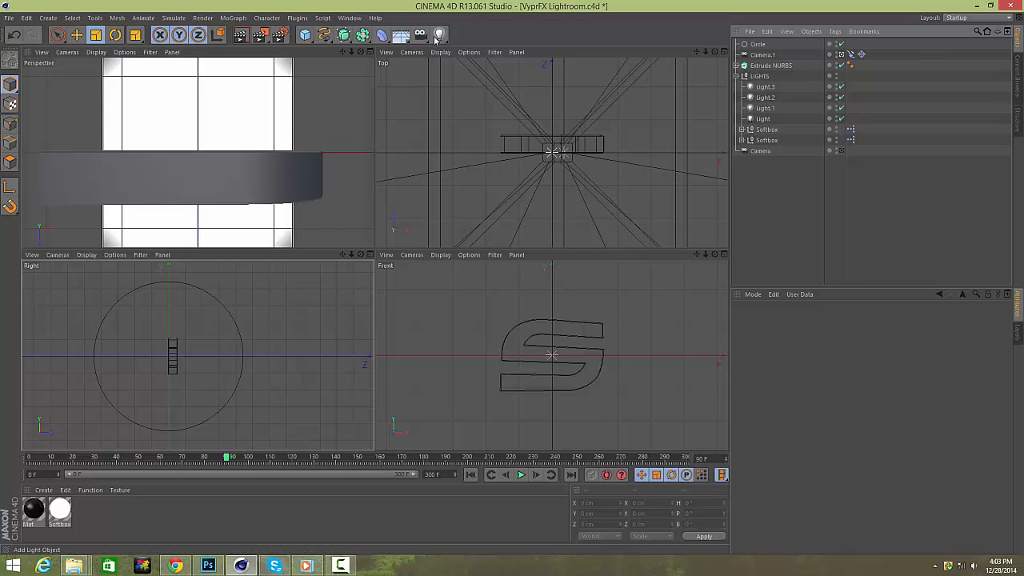
Add a Stage object to the scene from the scene objects palette.
left_click(400, 36)
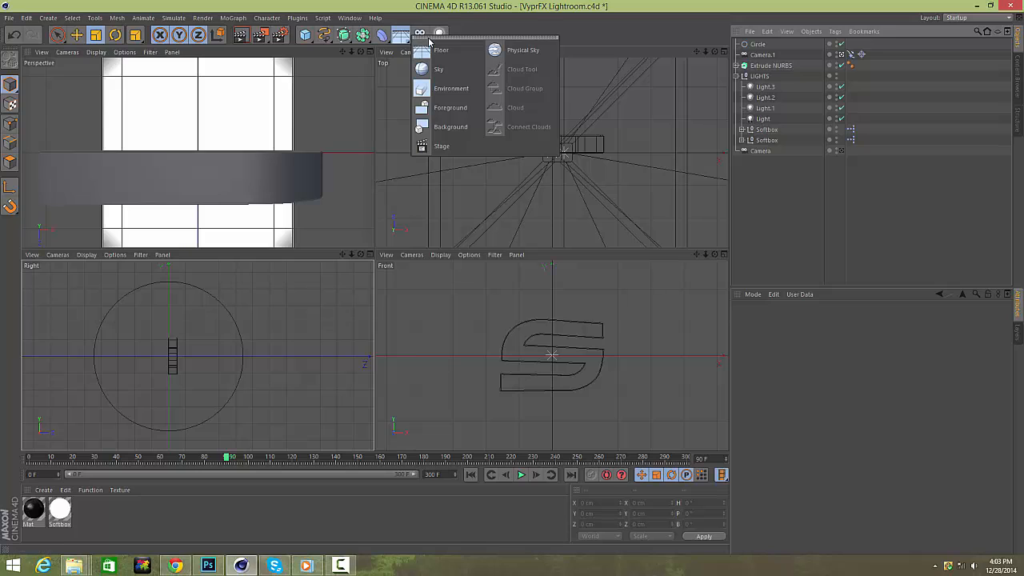
left_click_drag(429, 40, 626, 26)
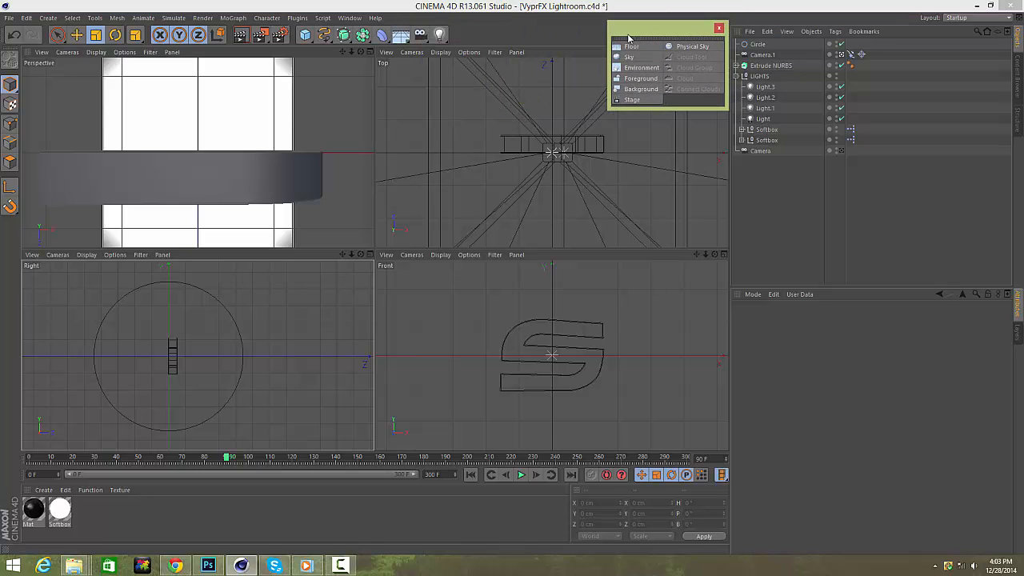
left_click(630, 100)
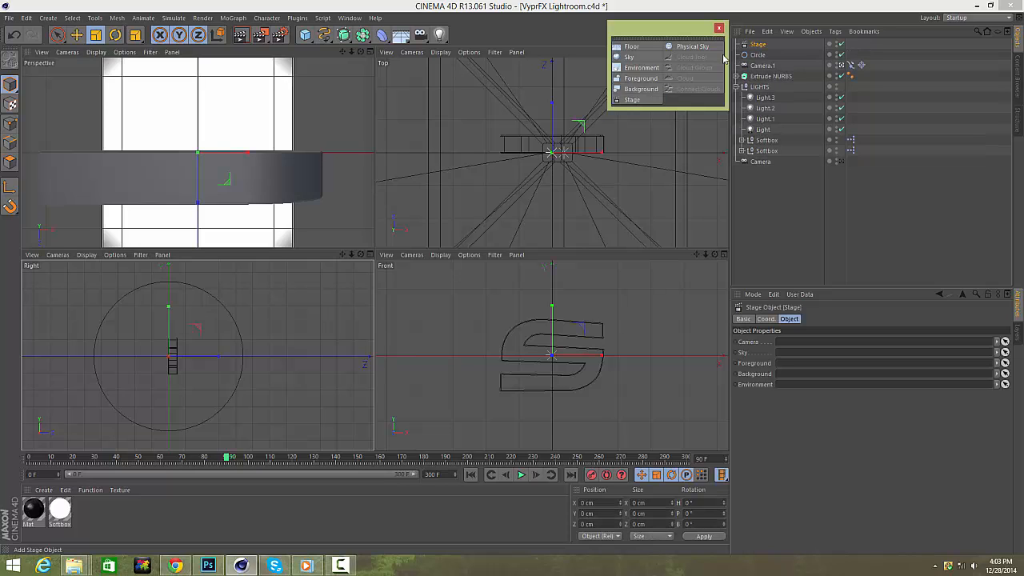
left_click(717, 29)
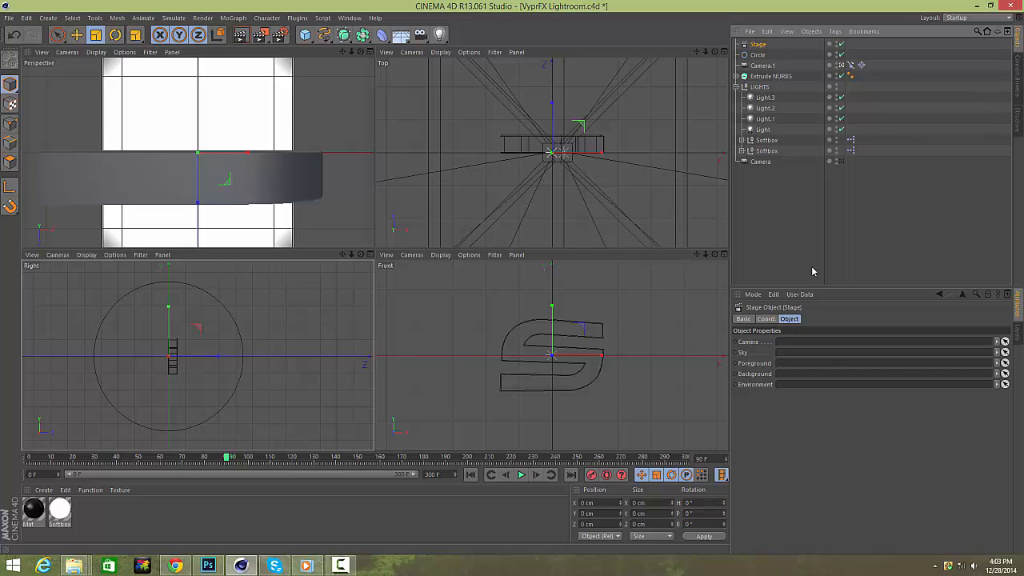
Link Camera.1 into the Stage object's Camera field.
left_click(735, 86)
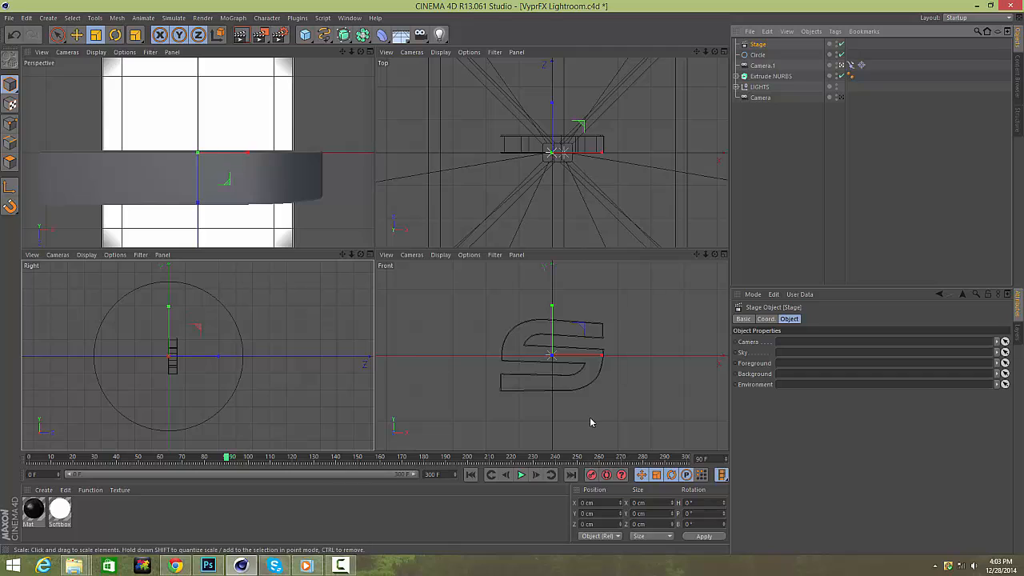
left_click(507, 477)
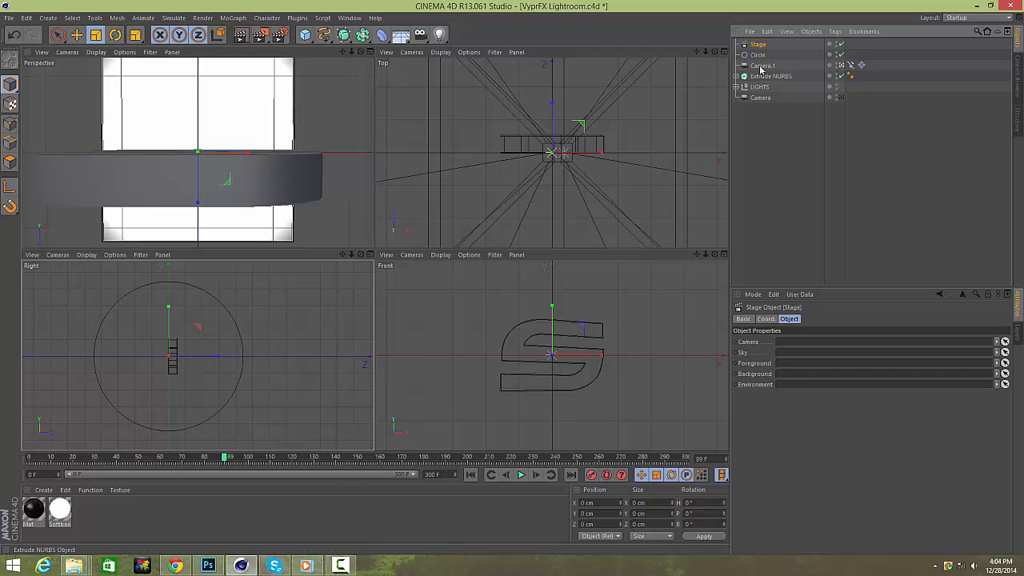
left_click_drag(775, 67, 788, 339)
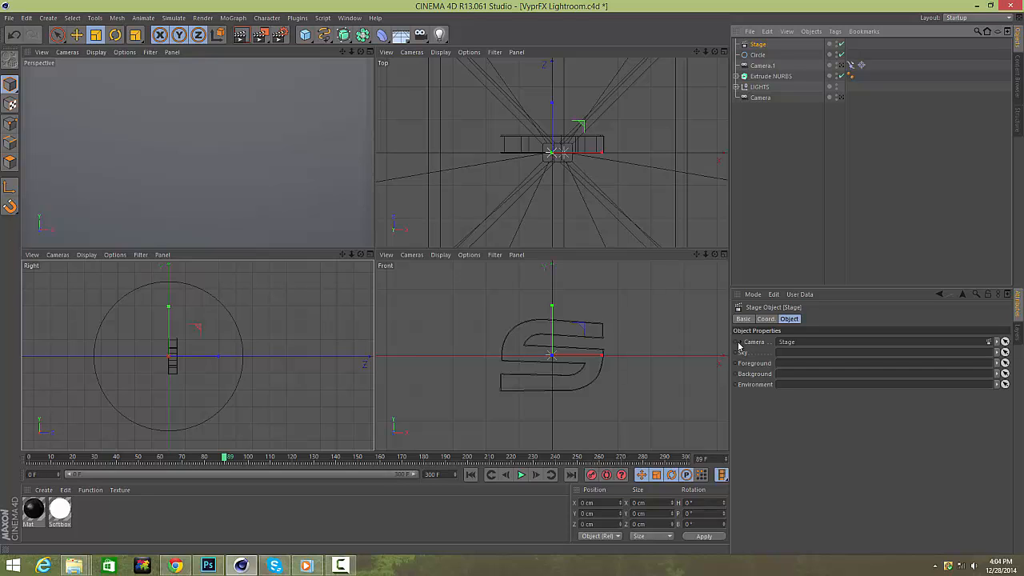
key("ctrl+z")
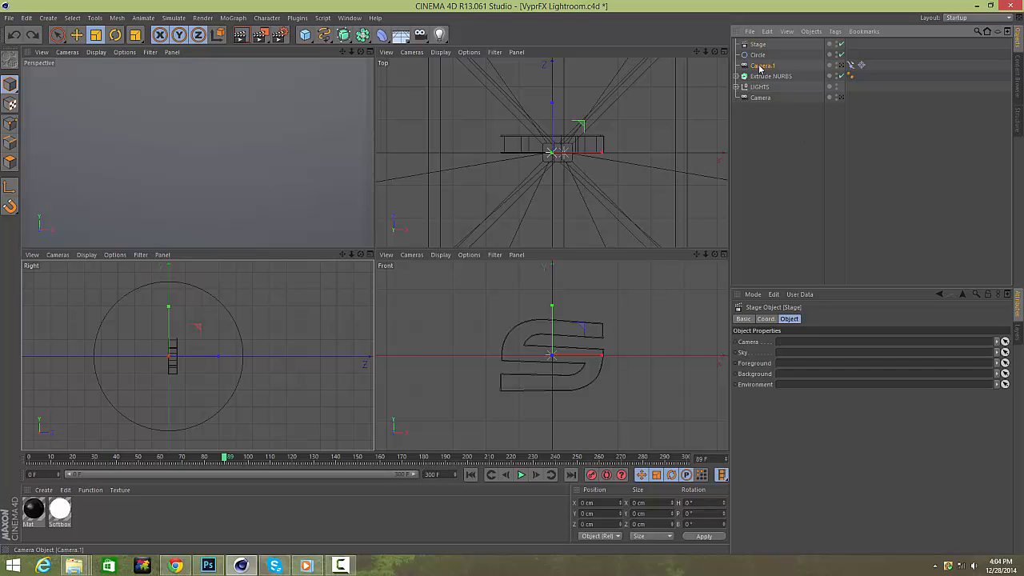
left_click_drag(760, 68, 815, 350)
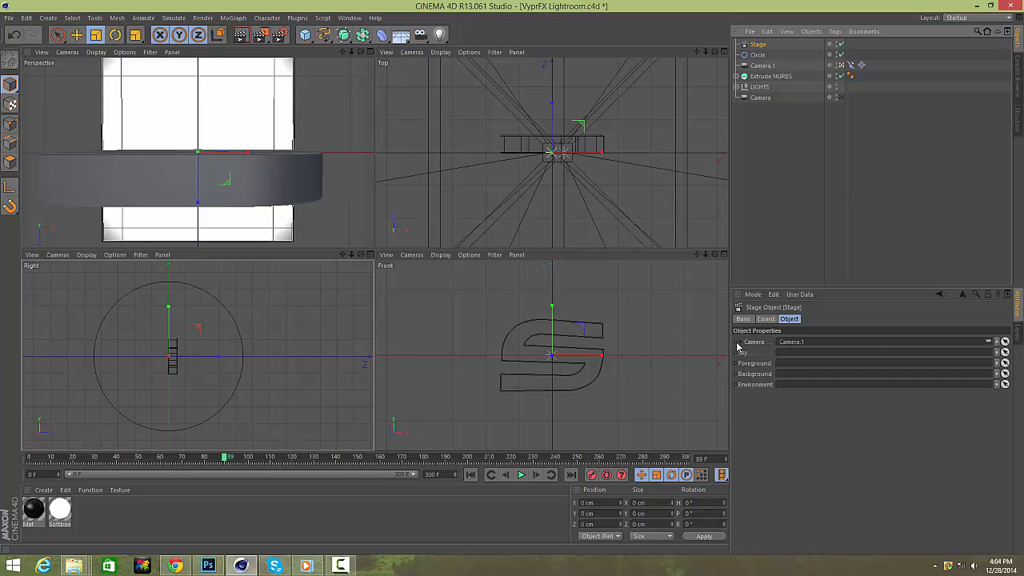
left_click(535, 475)
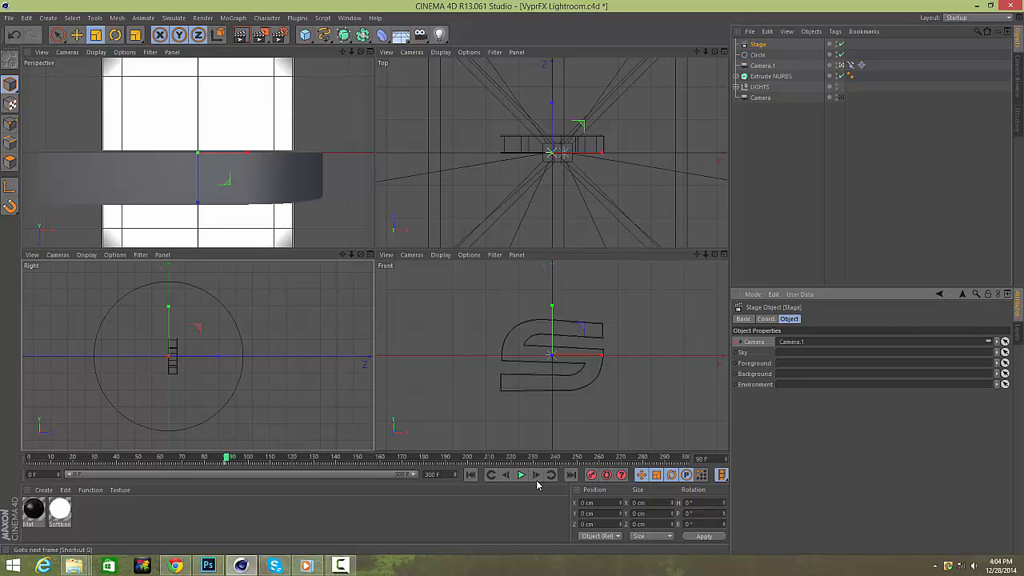
left_click_drag(419, 34, 584, 55)
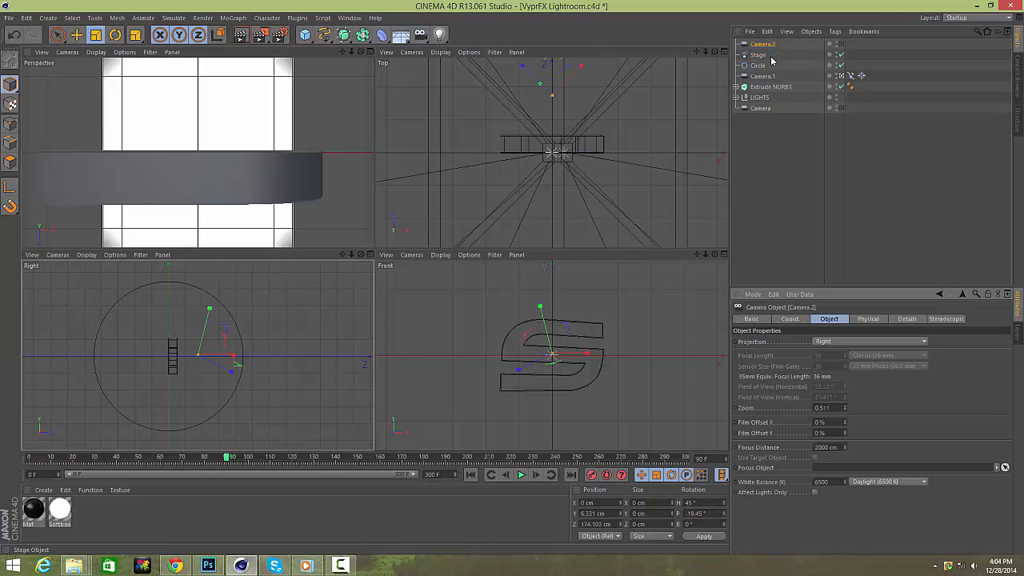
left_click(758, 54)
left_click_drag(761, 44, 824, 341)
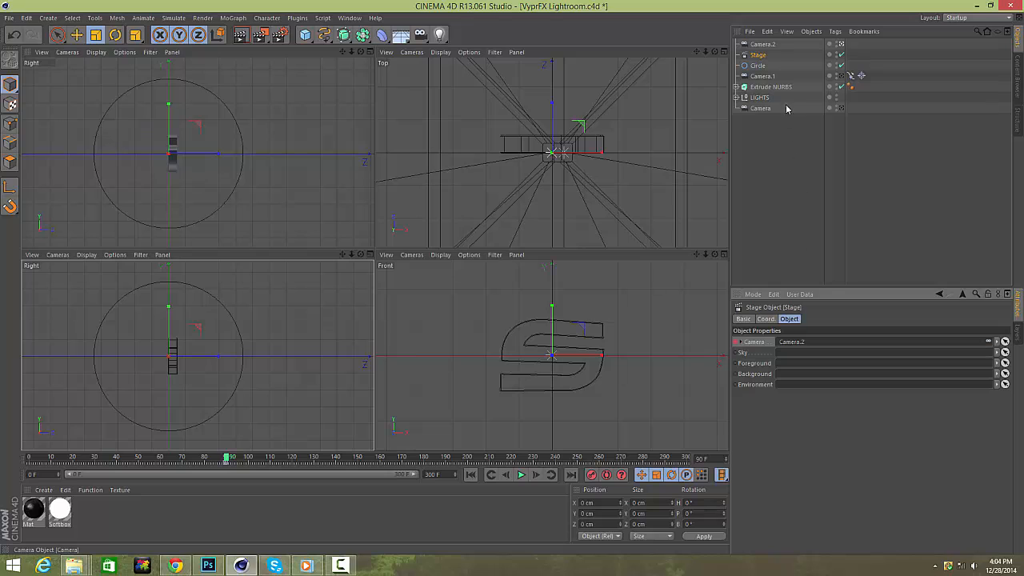
left_click(762, 45)
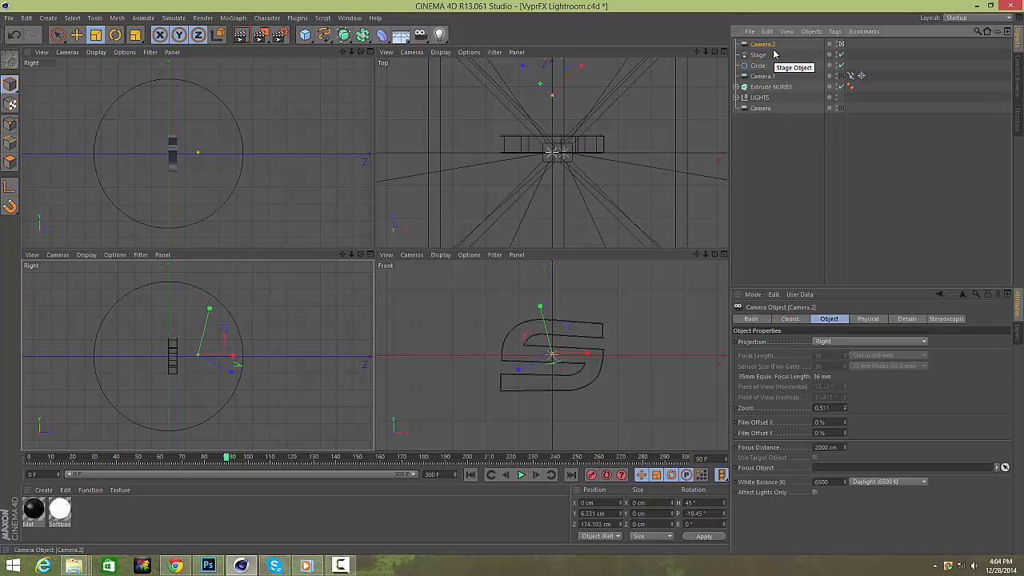
left_click(45, 53)
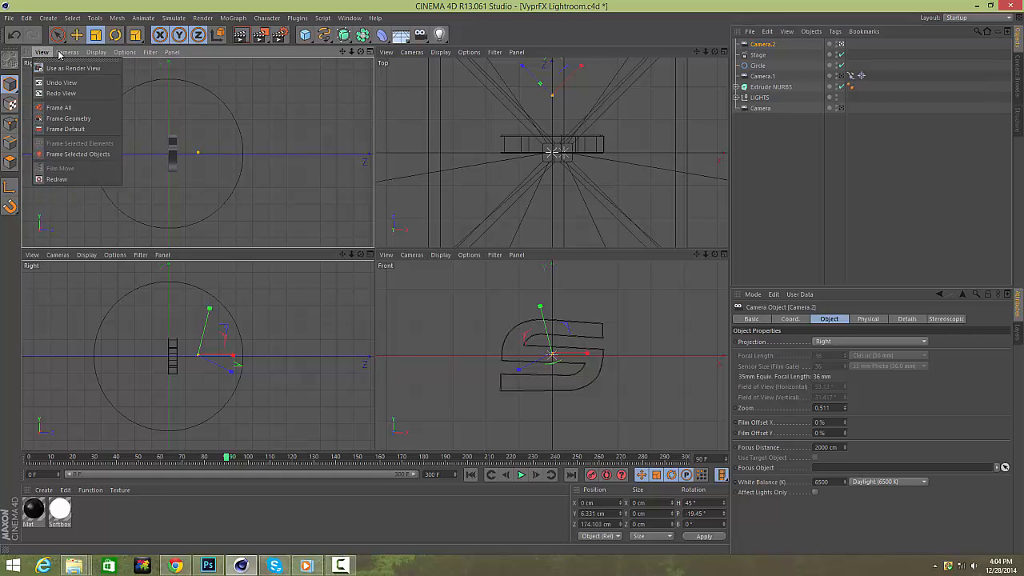
mouse_move(67, 52)
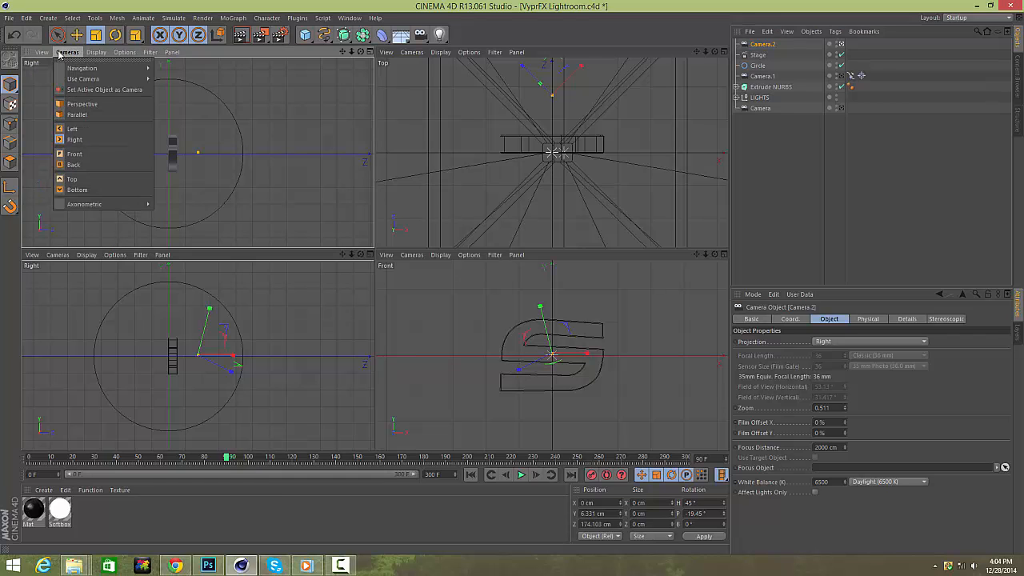
left_click(114, 153)
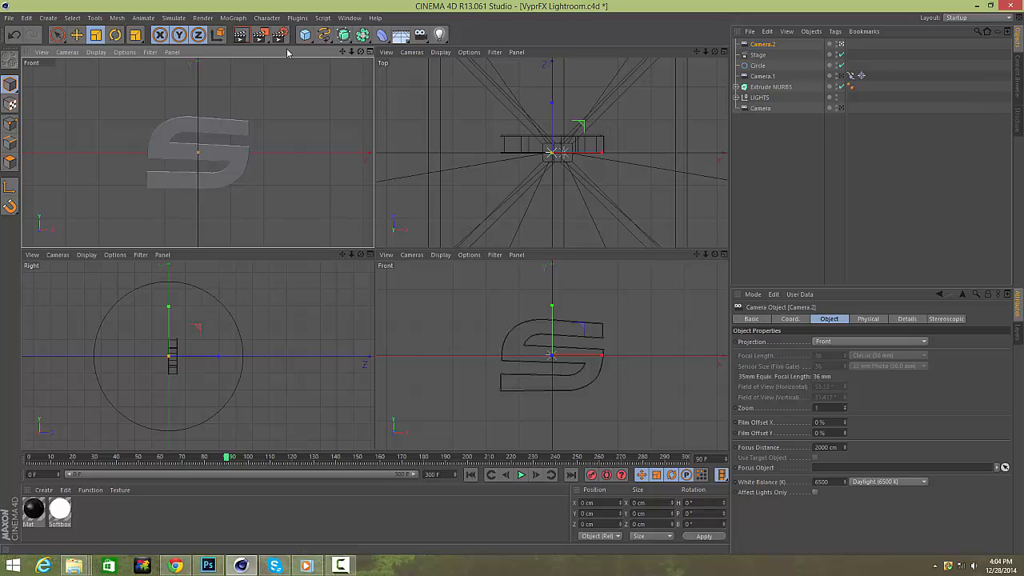
left_click(68, 53)
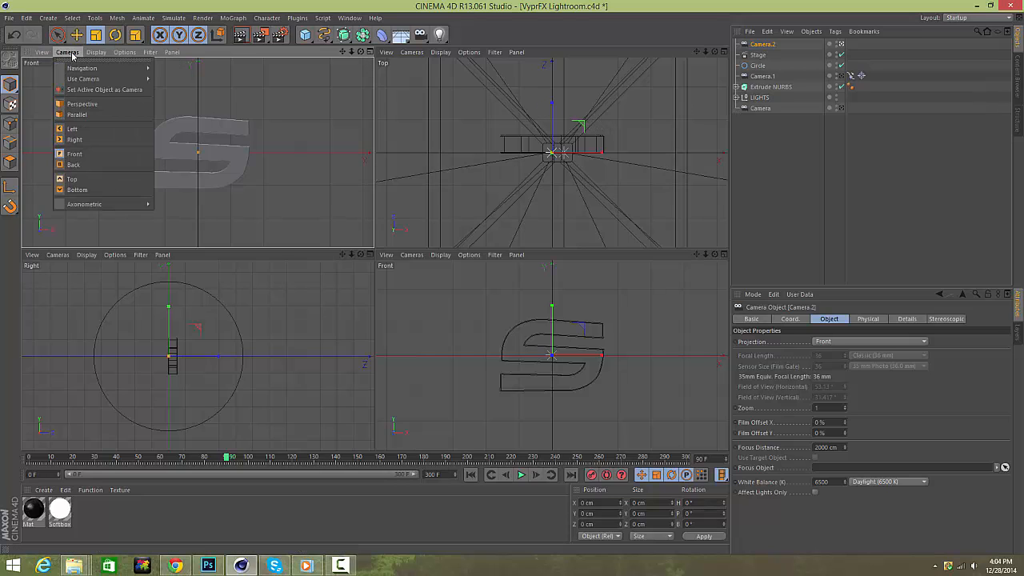
left_click(83, 104)
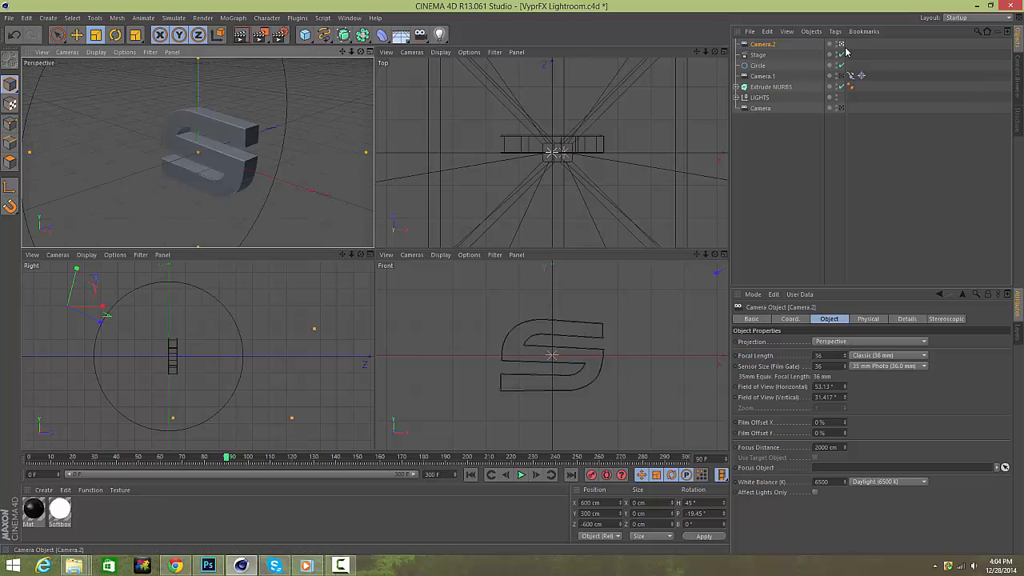
left_click(506, 475)
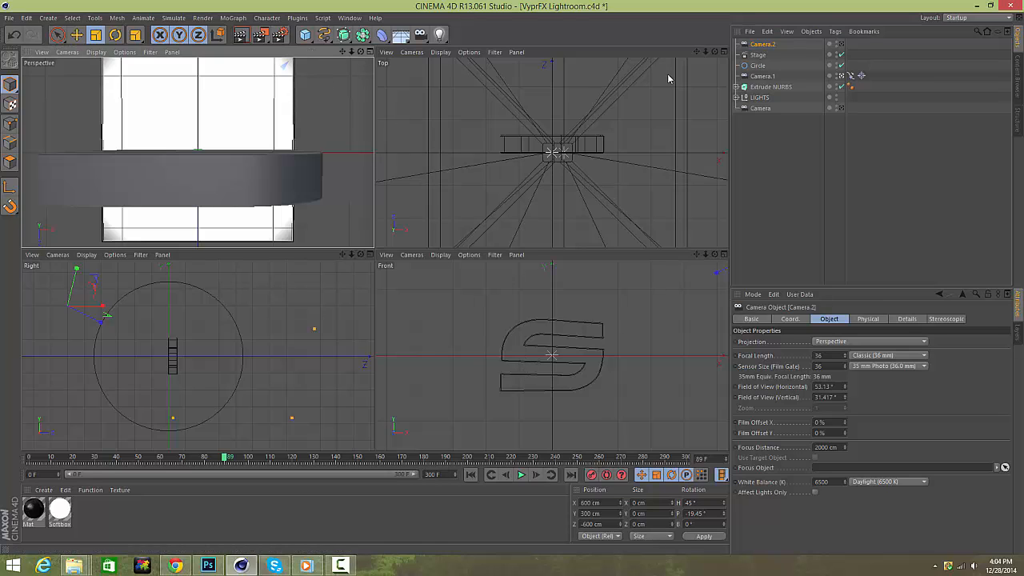
key("Delete")
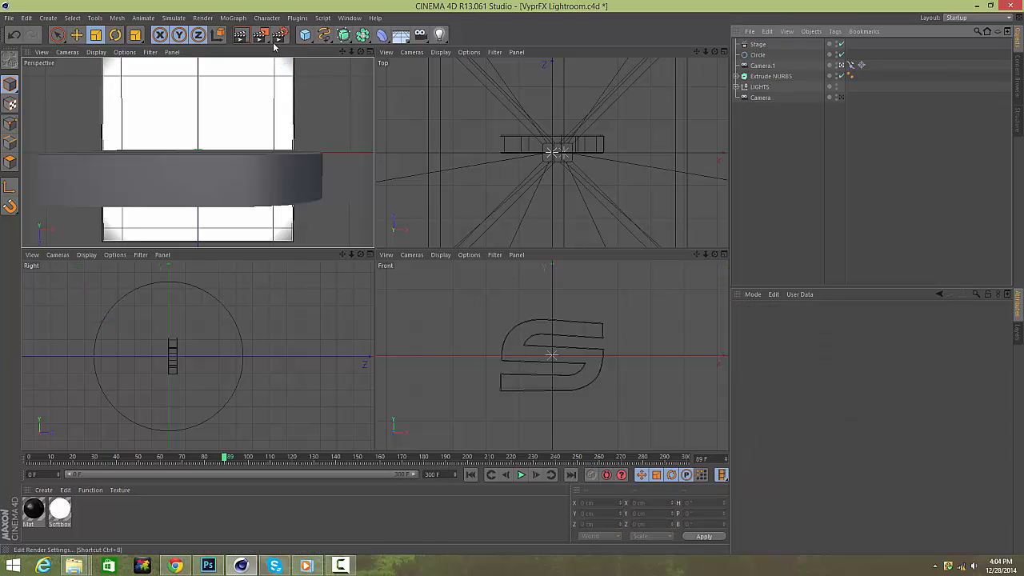
Add a new camera, link it into the Stage's Camera field and keyframe that field at frame 90.
left_click_drag(423, 40, 442, 47)
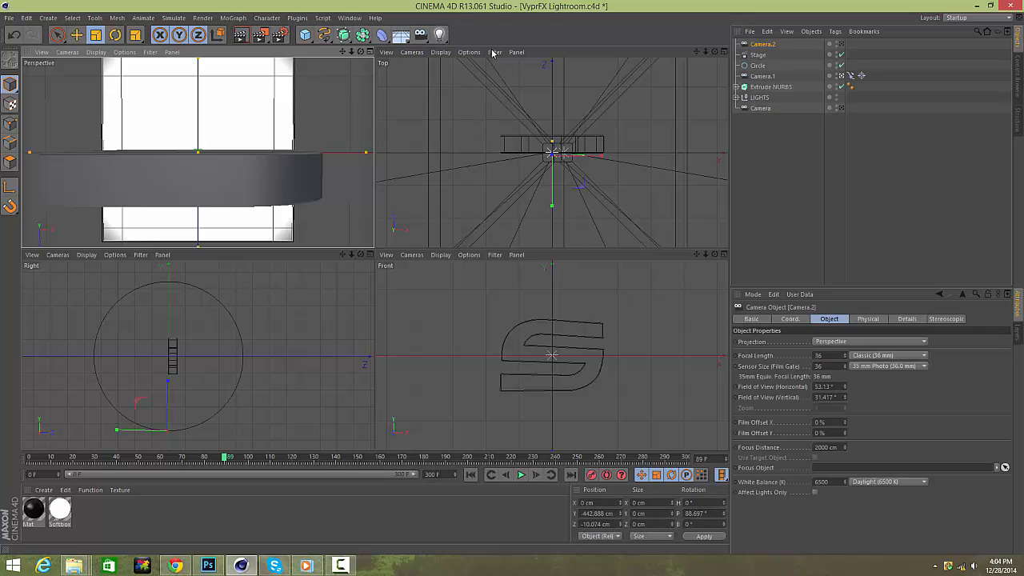
left_click(838, 45)
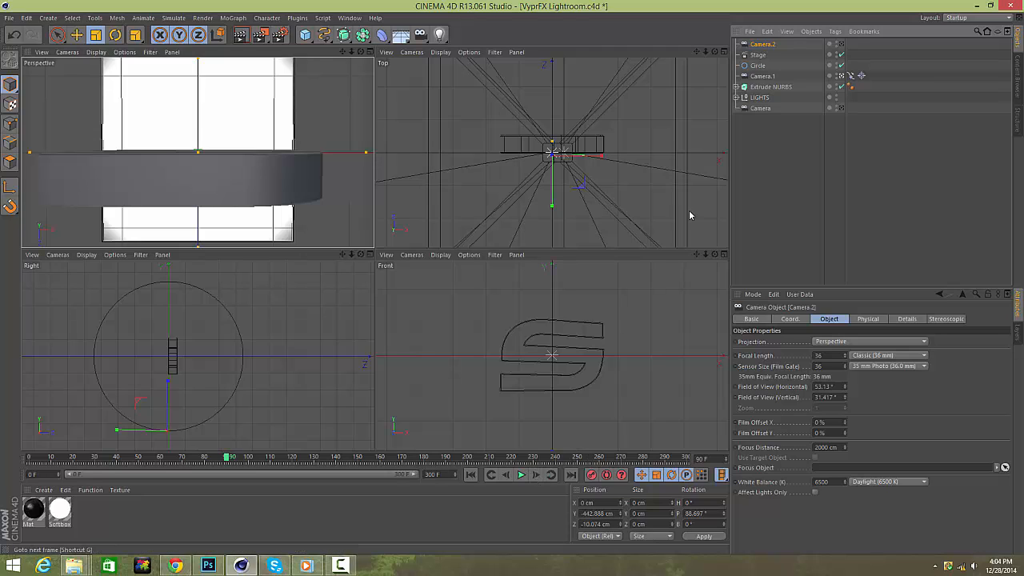
left_click(758, 56)
left_click_drag(759, 46, 803, 344)
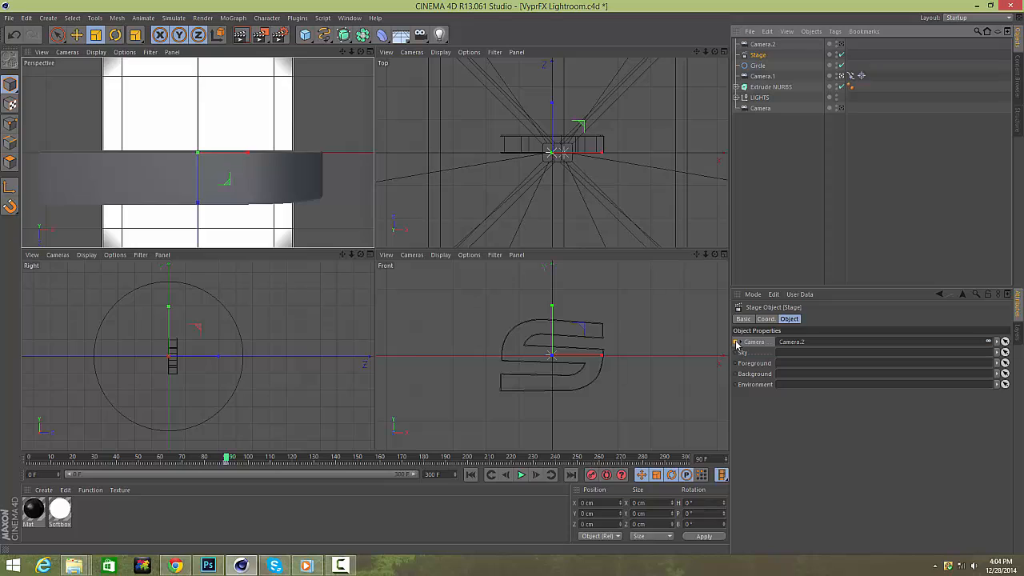
left_click(737, 344, "ctrl")
left_click(507, 477)
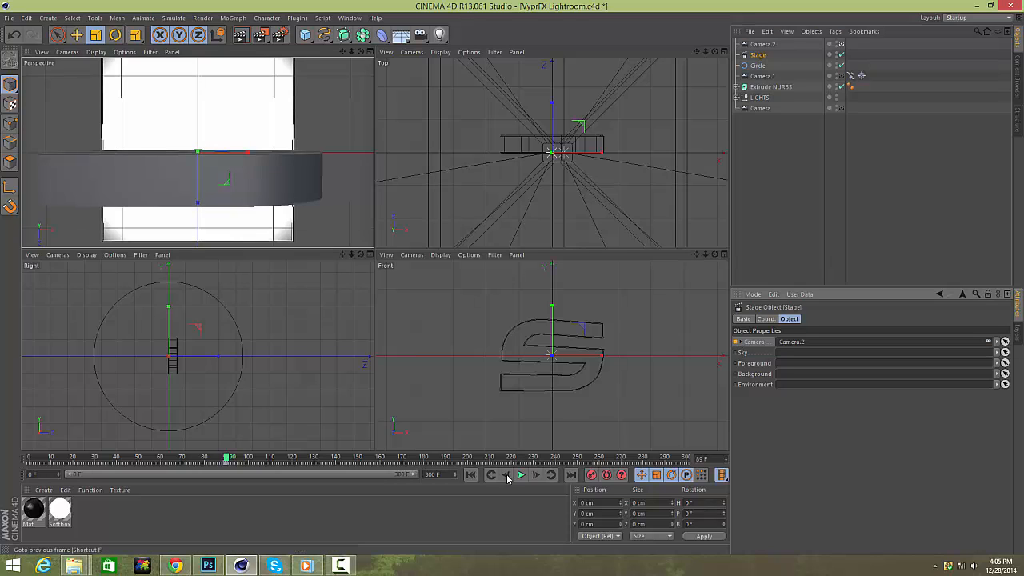
left_click(547, 477)
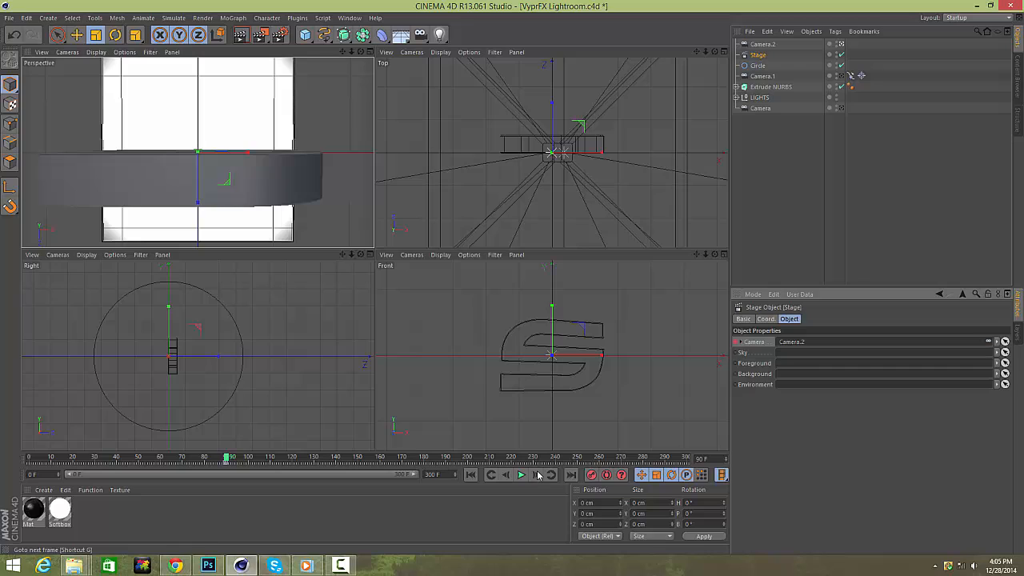
Set the new camera's Y position to 0 cm, pitch to 0° and Z position to -900 cm.
left_click(597, 512)
type("0")
key("Return")
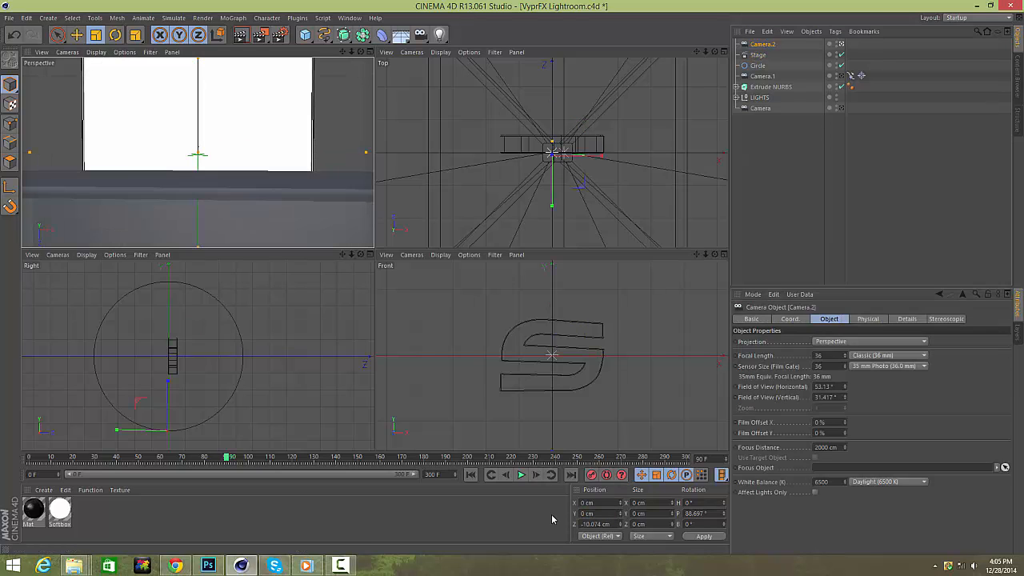
left_click(695, 512)
type("0")
key("Return")
left_click(602, 523)
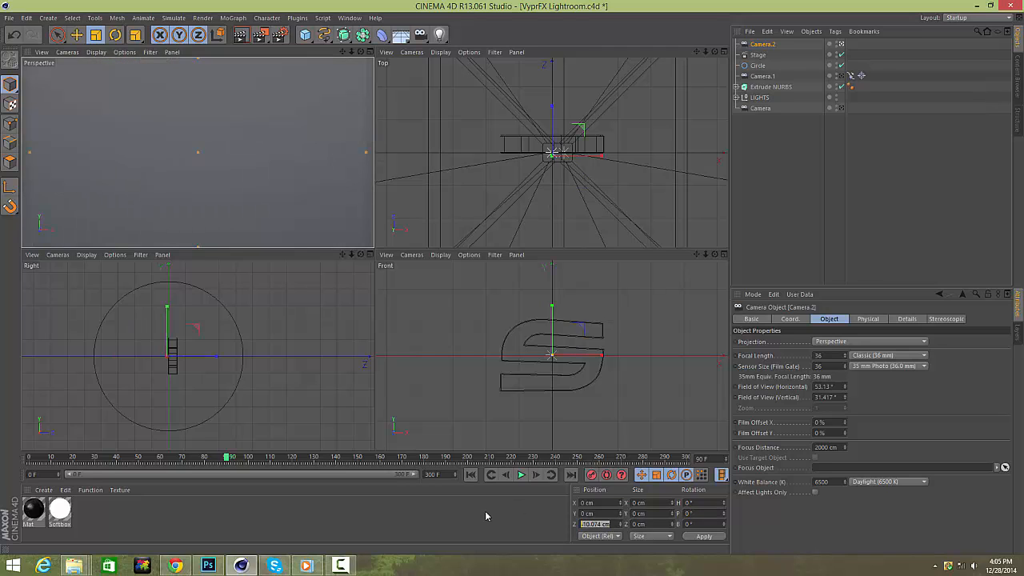
type("-900")
key("Return")
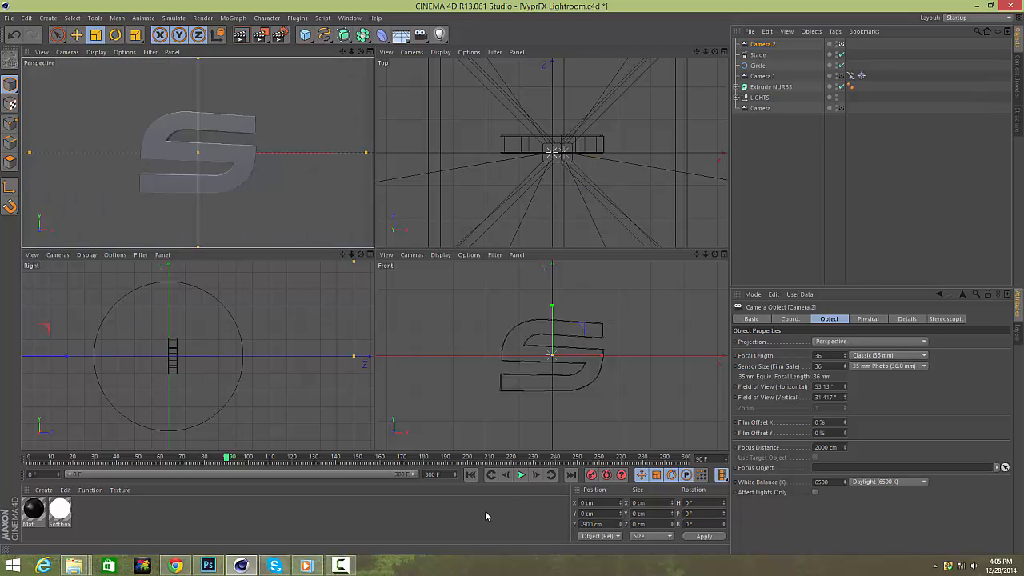
Deselect everything and maximize the perspective viewport.
left_click(833, 188)
left_click(368, 52)
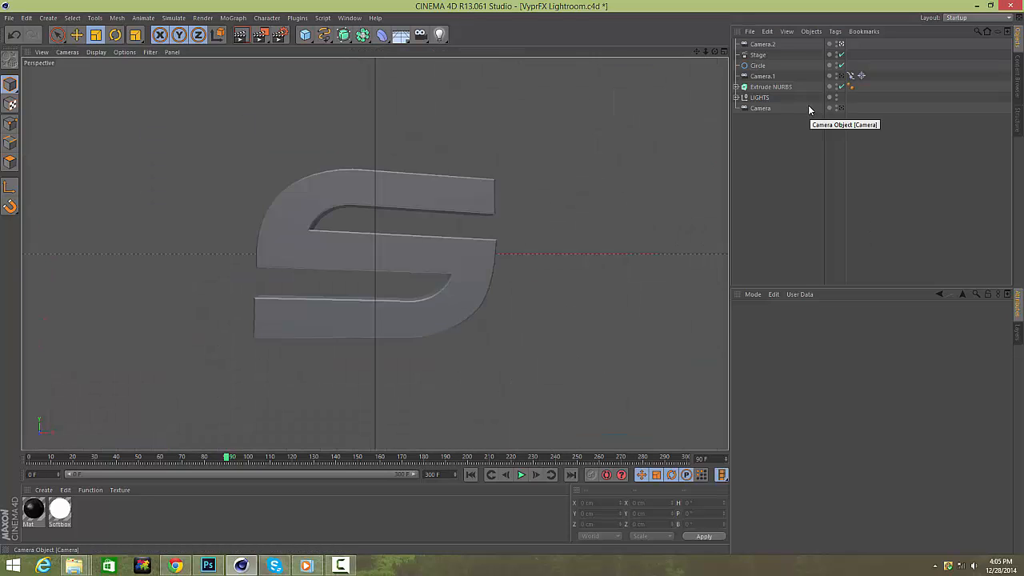
left_click(835, 64)
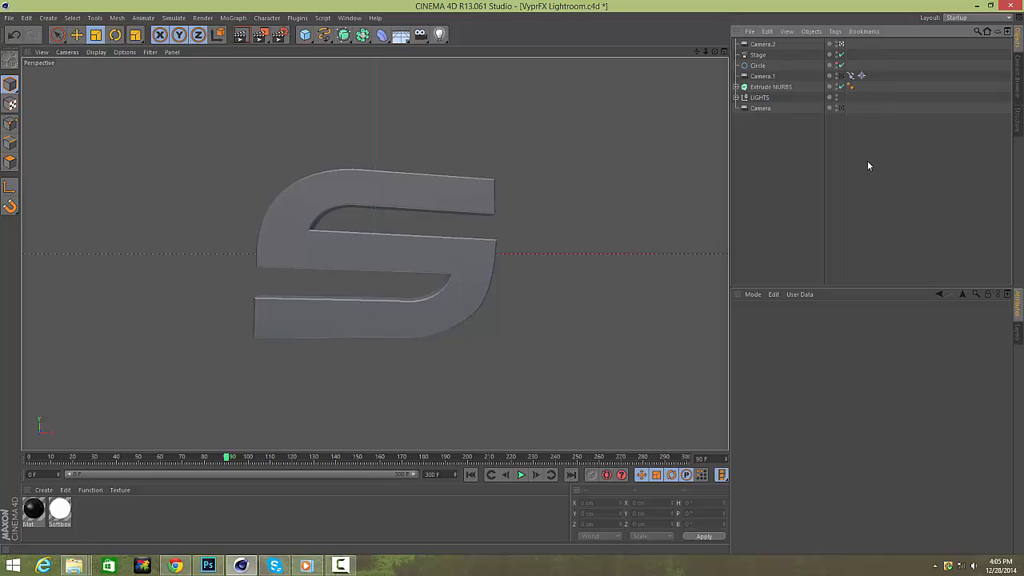
Add a Target tag to Camera.2 and set its target object to Extrude NURBS.
left_click(764, 44)
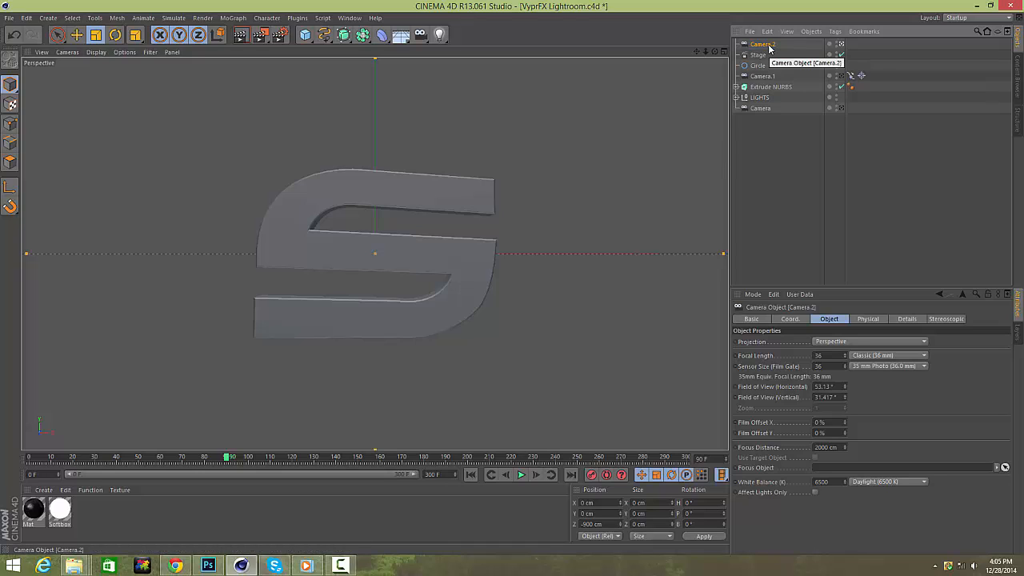
left_click(834, 31)
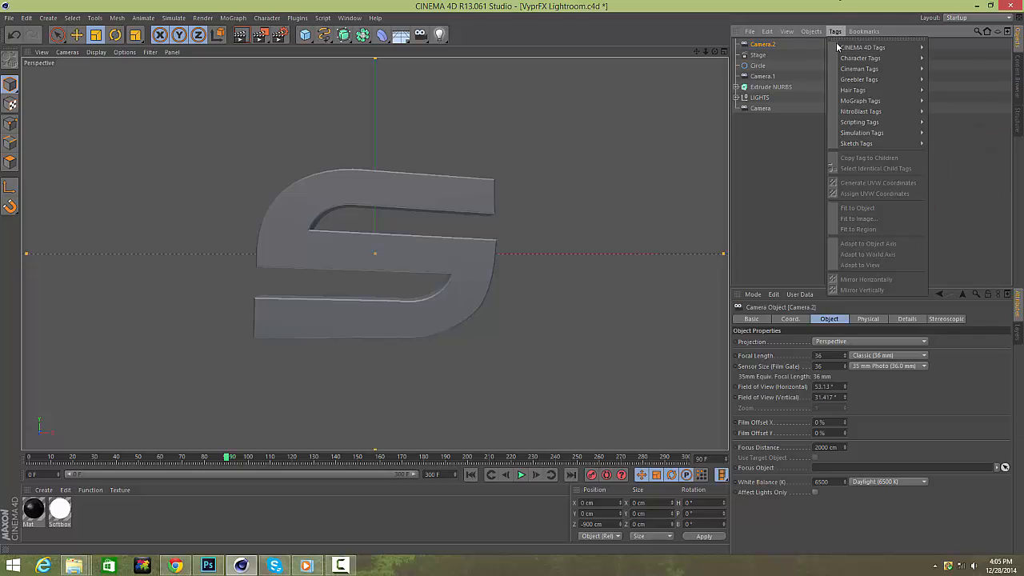
mouse_move(863, 47)
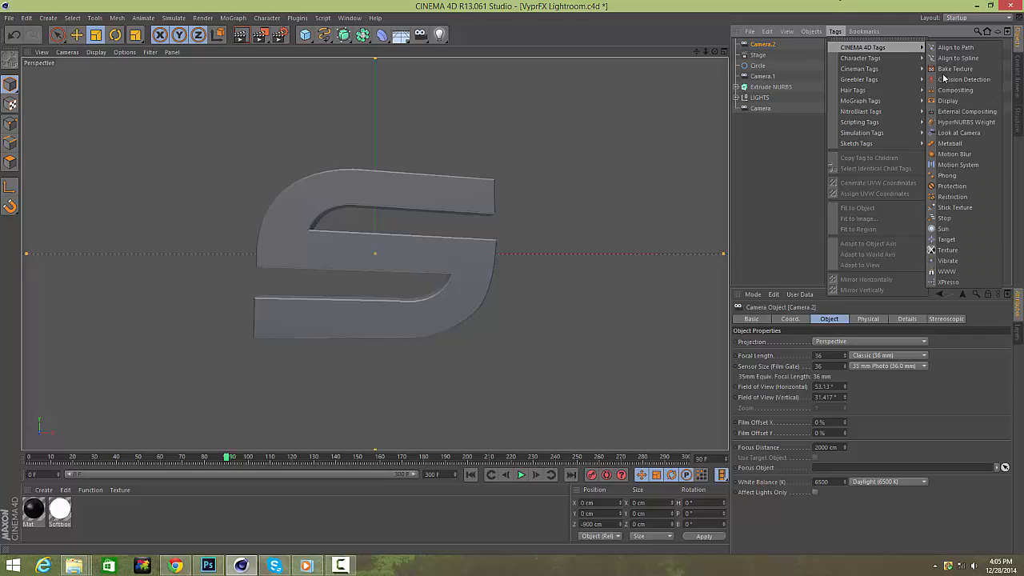
left_click(969, 239)
left_click_drag(766, 86, 823, 344)
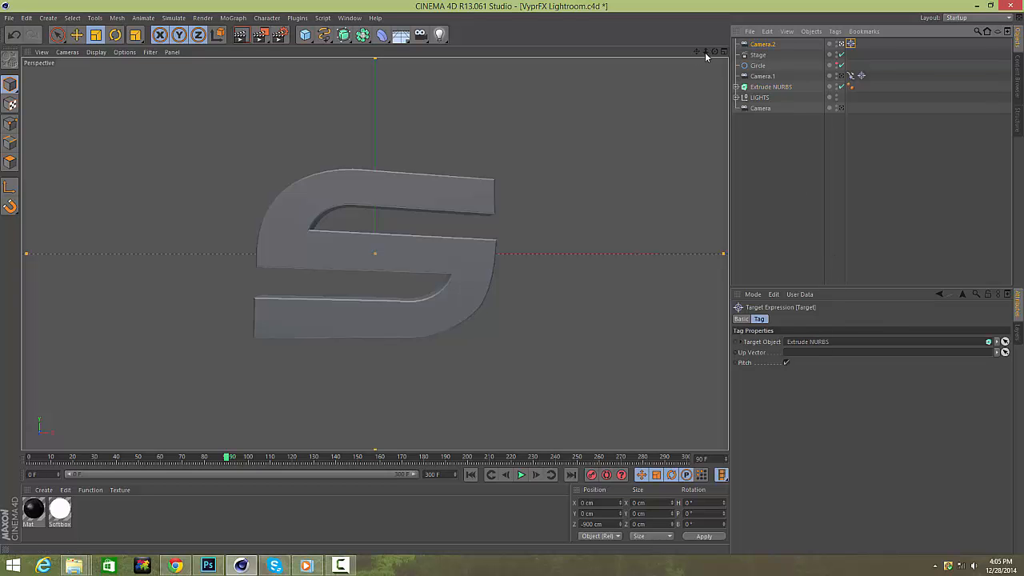
Dolly and raise Camera.2 toward the logo, checking frames around 90.
left_click_drag(705, 54, 792, 54)
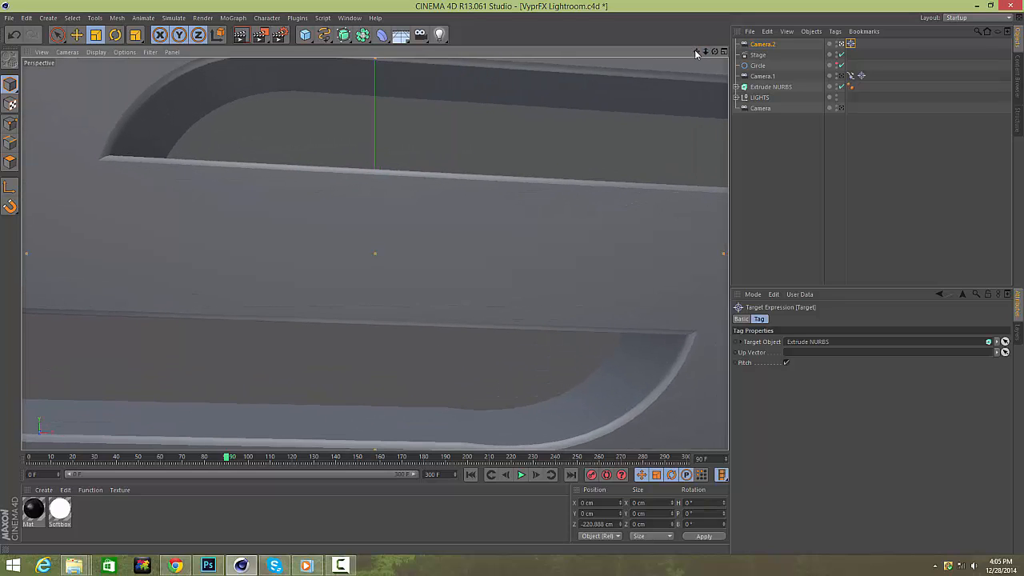
left_click_drag(695, 51, 695, 3)
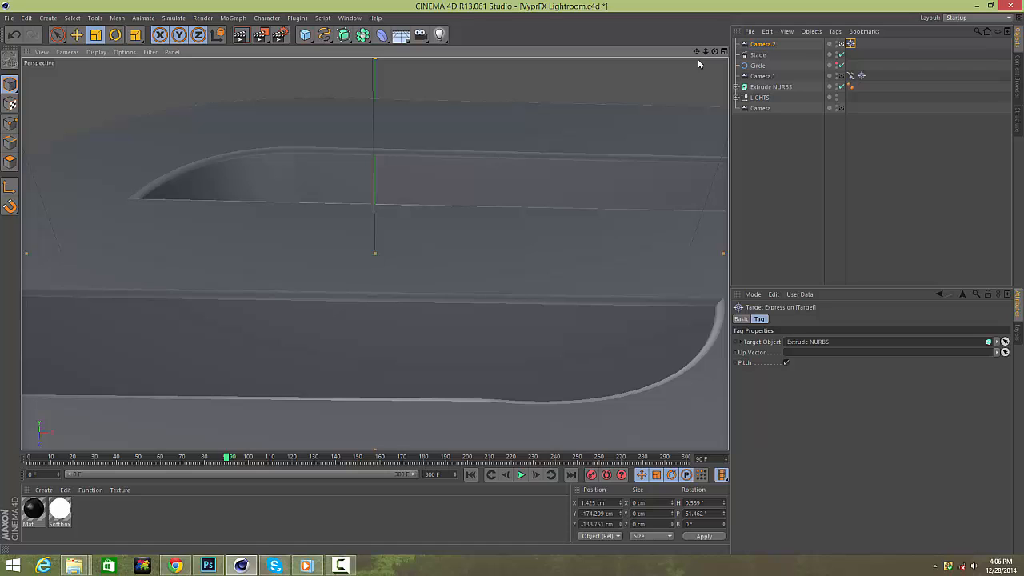
left_click(504, 475)
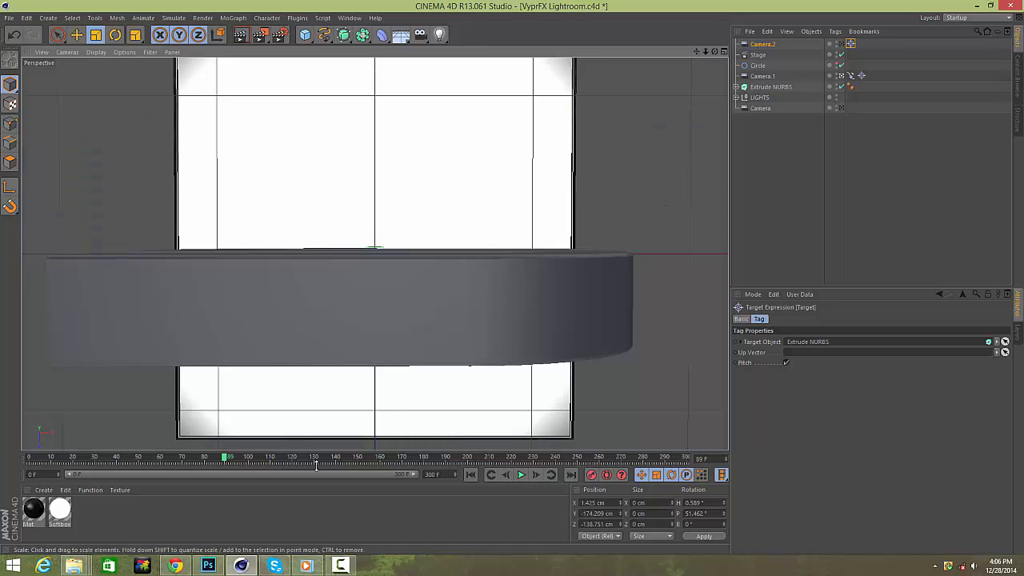
mouse_move(216, 461)
left_mouse_down()
mouse_move(201, 457)
mouse_move(245, 458)
mouse_move(226, 459)
left_mouse_up()
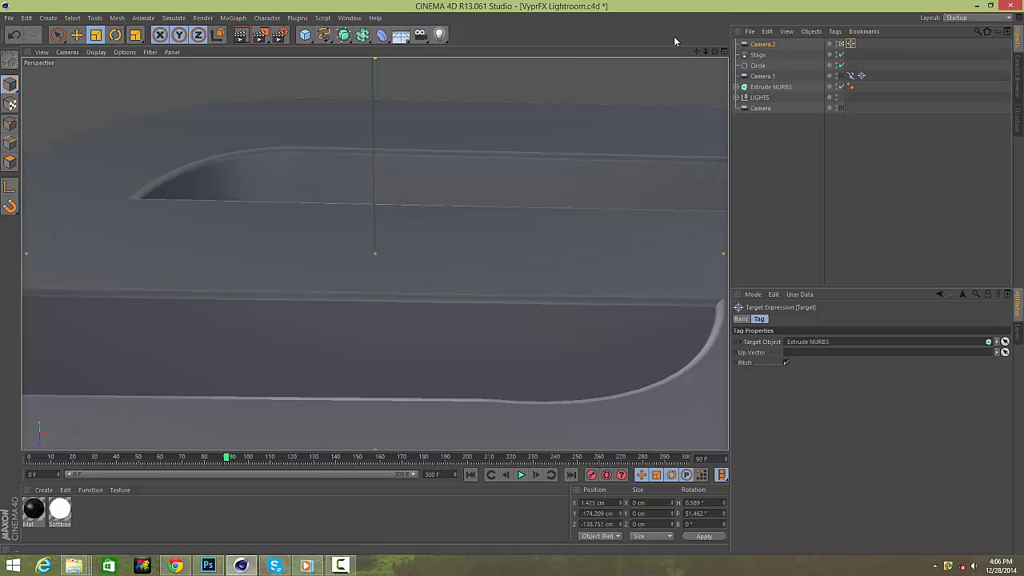
Select Camera.2 at frame 180, dolly it back and set its heading to 0°.
left_click(763, 45)
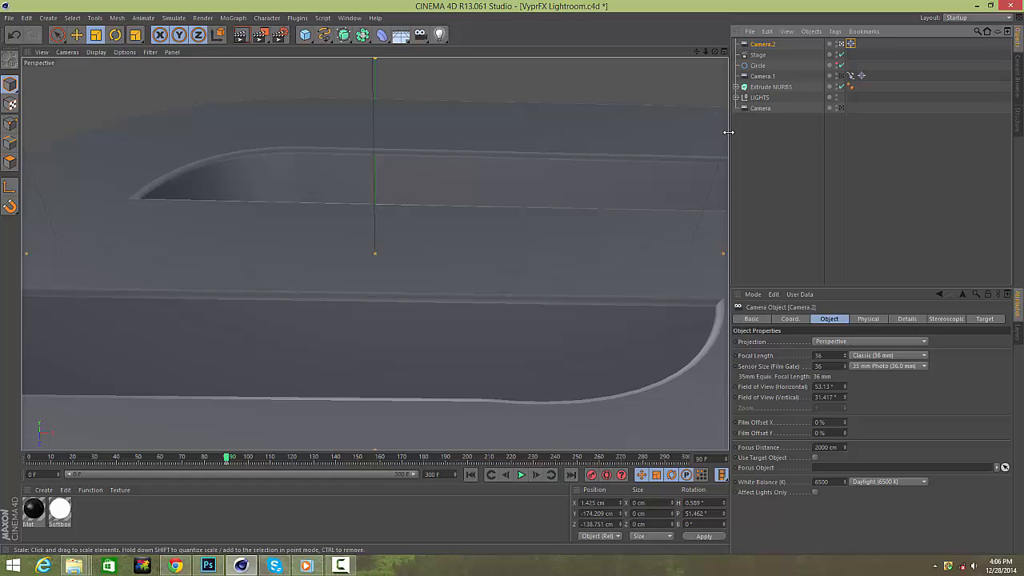
left_click(229, 459)
left_click_drag(230, 459, 424, 457)
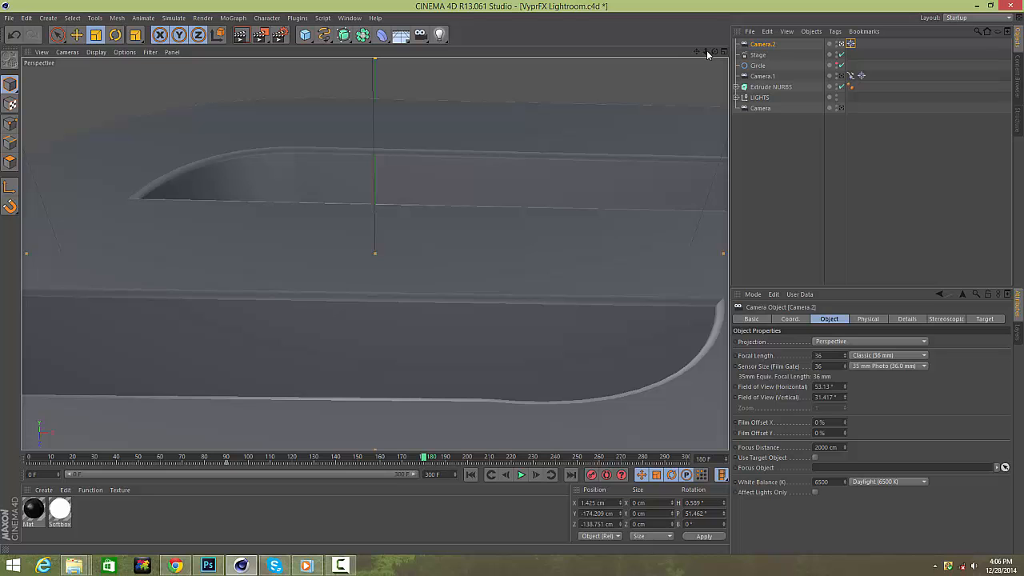
left_click_drag(709, 55, 628, 57)
left_click_drag(708, 503, 627, 497)
type("0")
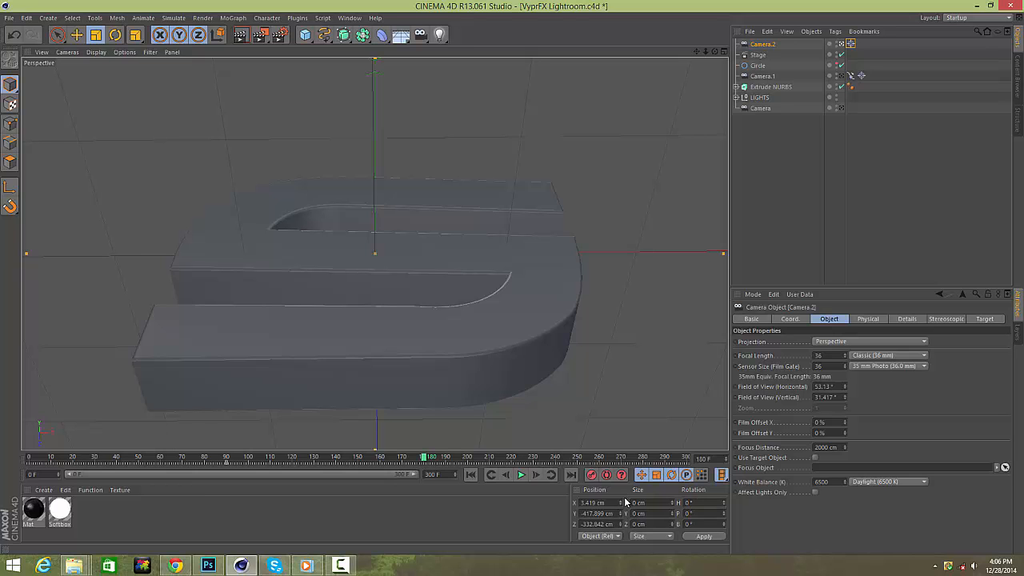
Reposition Camera.2 in front of the logo and pull it back at frame 210.
left_click_drag(696, 52, 696, 479)
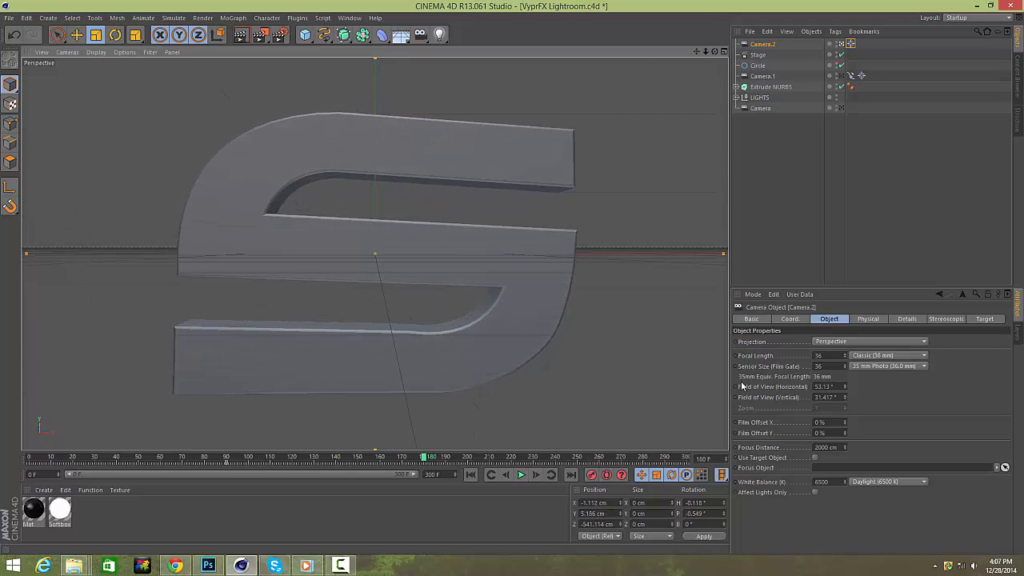
left_click_drag(697, 52, 694, 55)
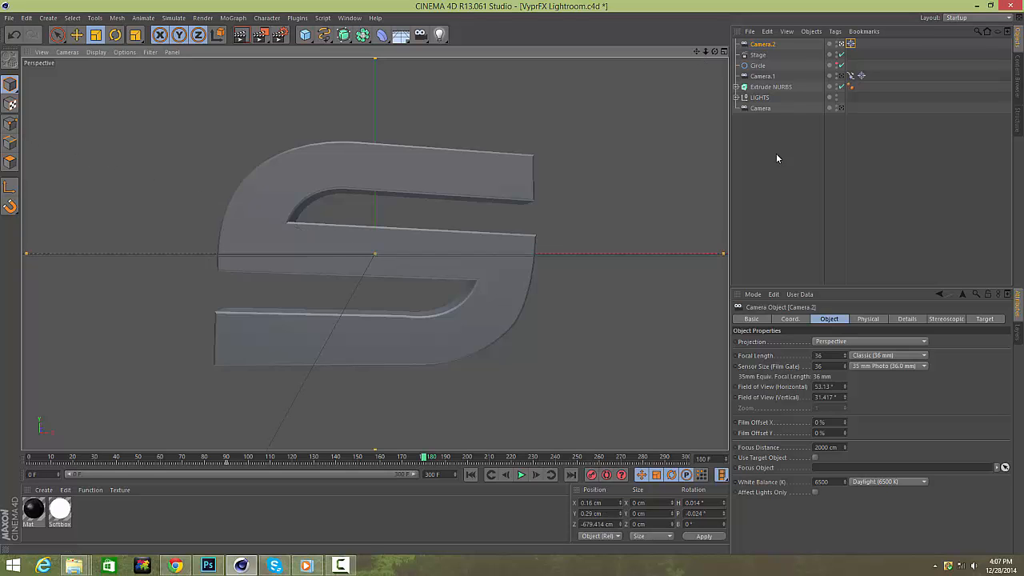
left_click(182, 458)
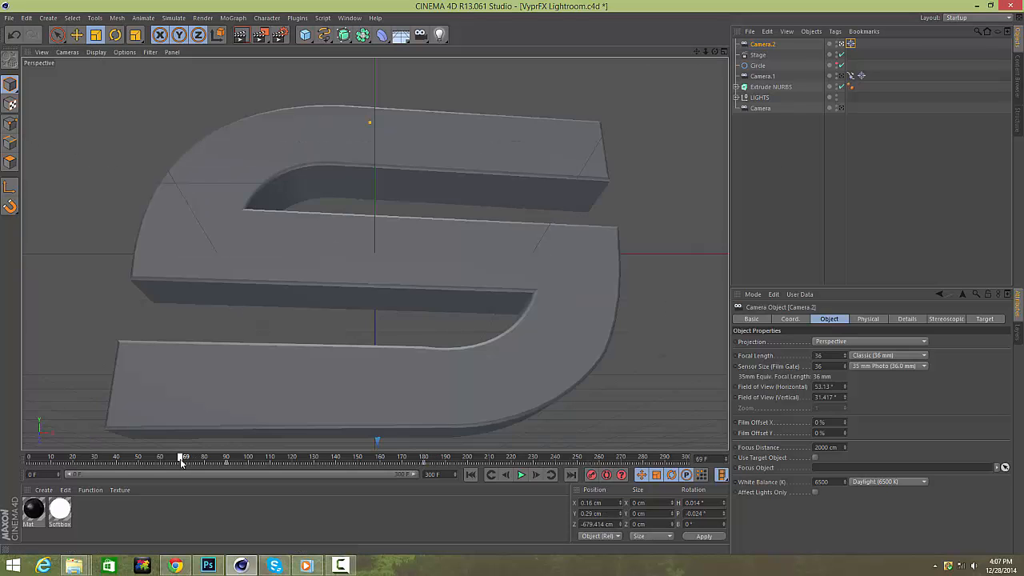
left_click_drag(183, 458, 669, 479)
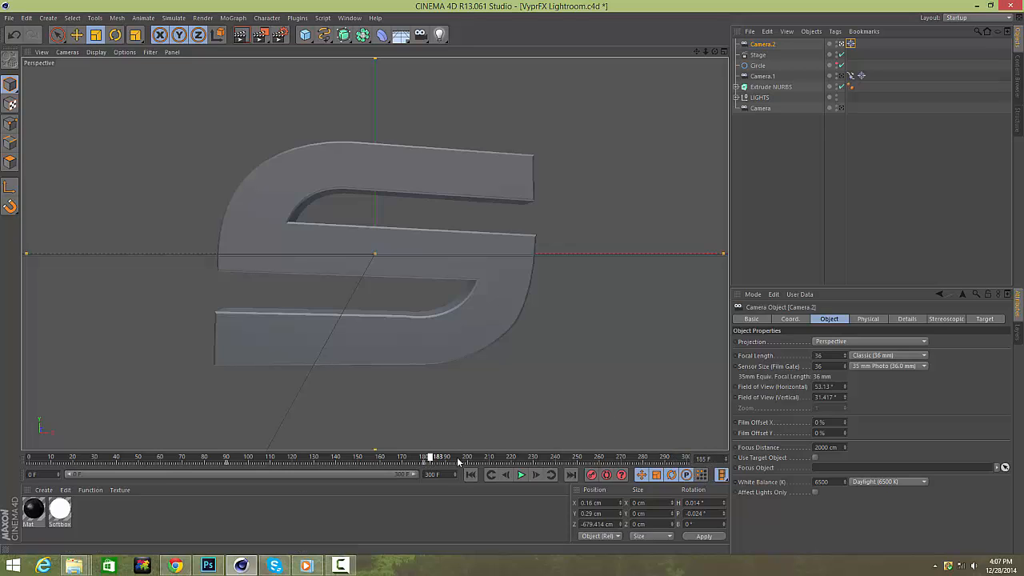
mouse_move(459, 462)
left_mouse_down()
mouse_move(425, 459)
mouse_move(470, 457)
left_mouse_up()
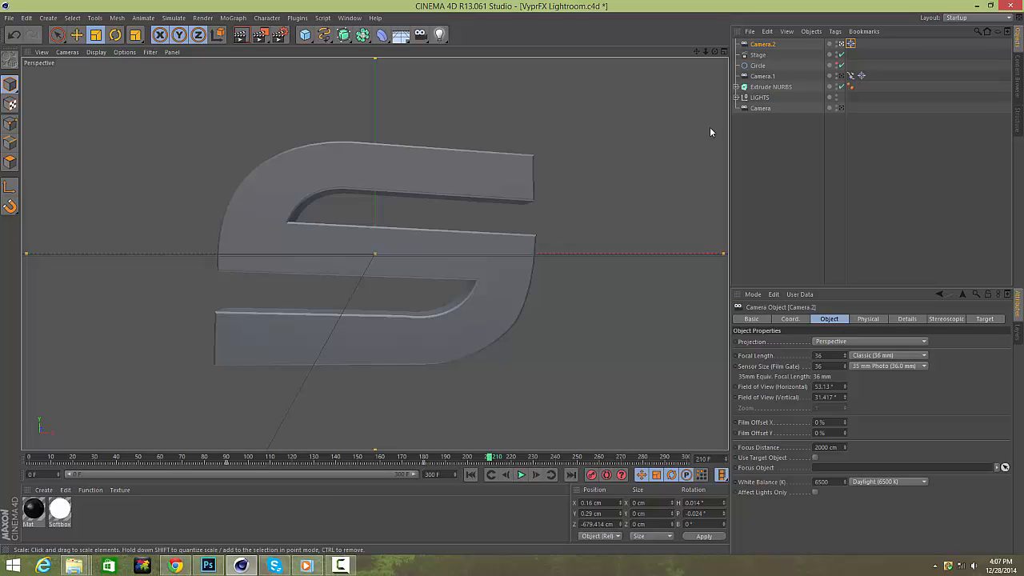
left_click_drag(705, 51, 679, 58)
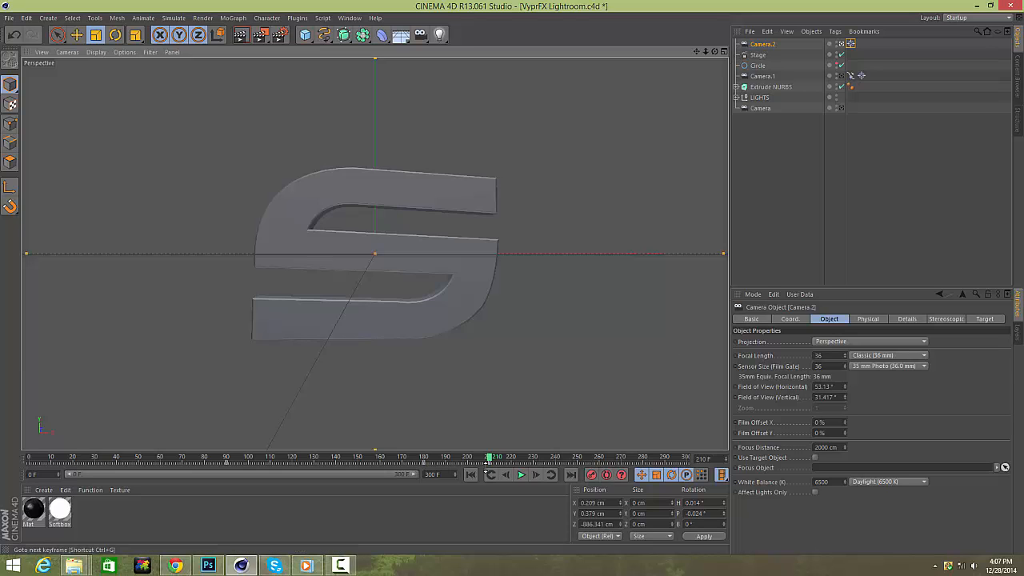
Dolly Camera.2 closer at frame 190 and record a keyframe.
left_click(443, 459)
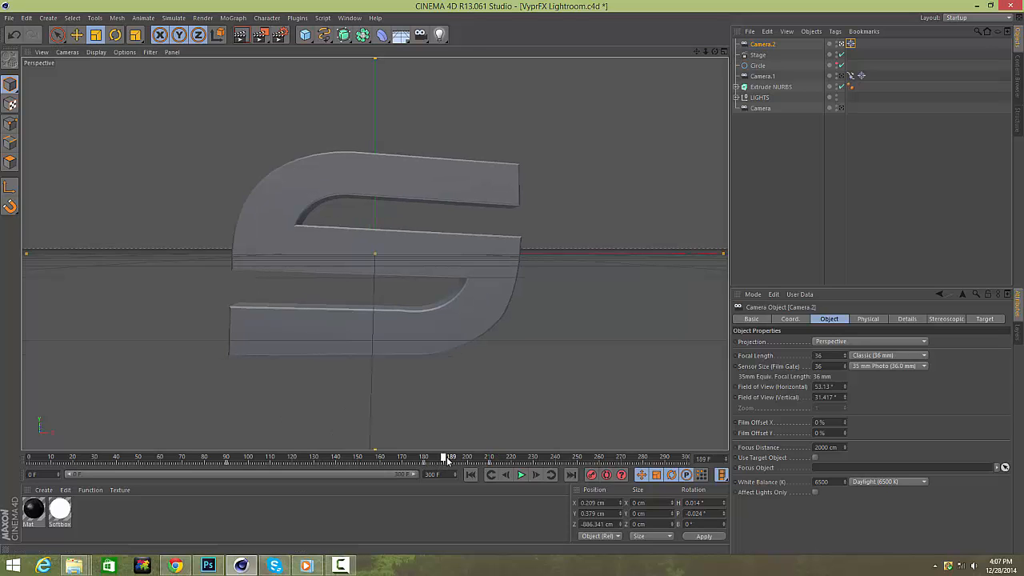
left_click_drag(447, 460, 449, 459)
left_click_drag(705, 52, 740, 52)
left_click(590, 476)
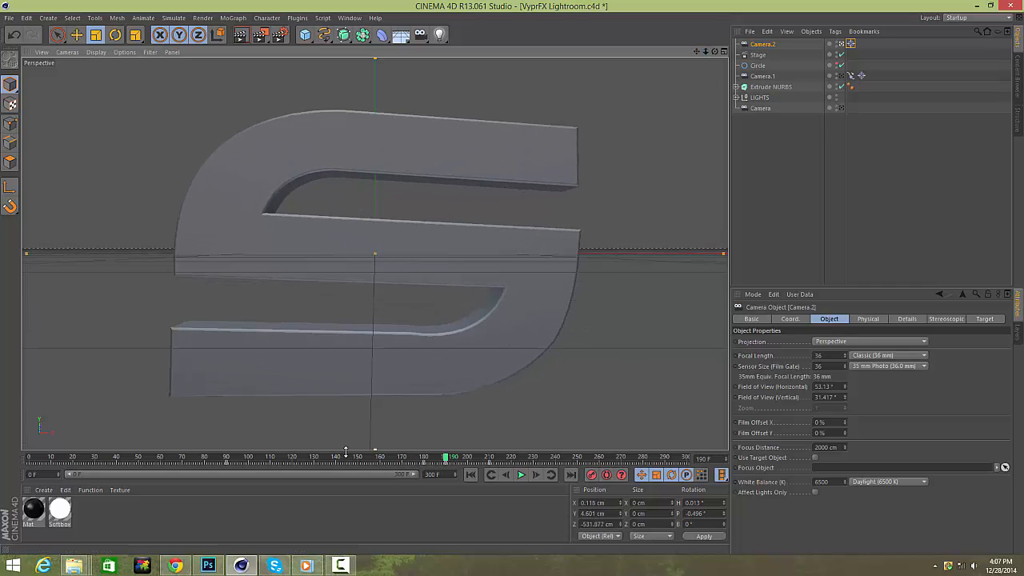
Scrub the timeline between frames 180 and 199 to review the camera move.
left_click_drag(345, 452, 428, 461)
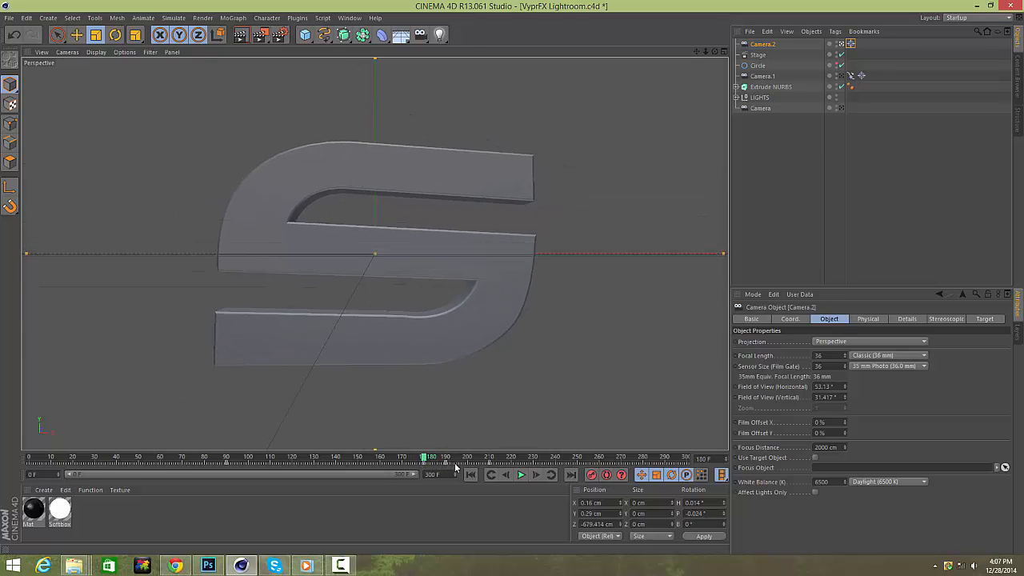
left_click(446, 463)
right_click(449, 463)
left_click(462, 477)
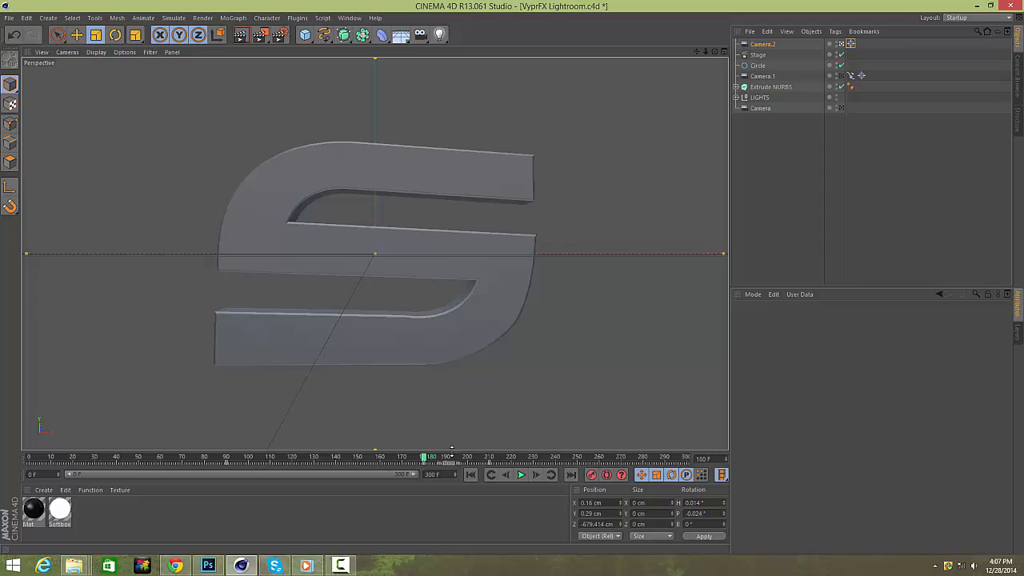
left_click(453, 458)
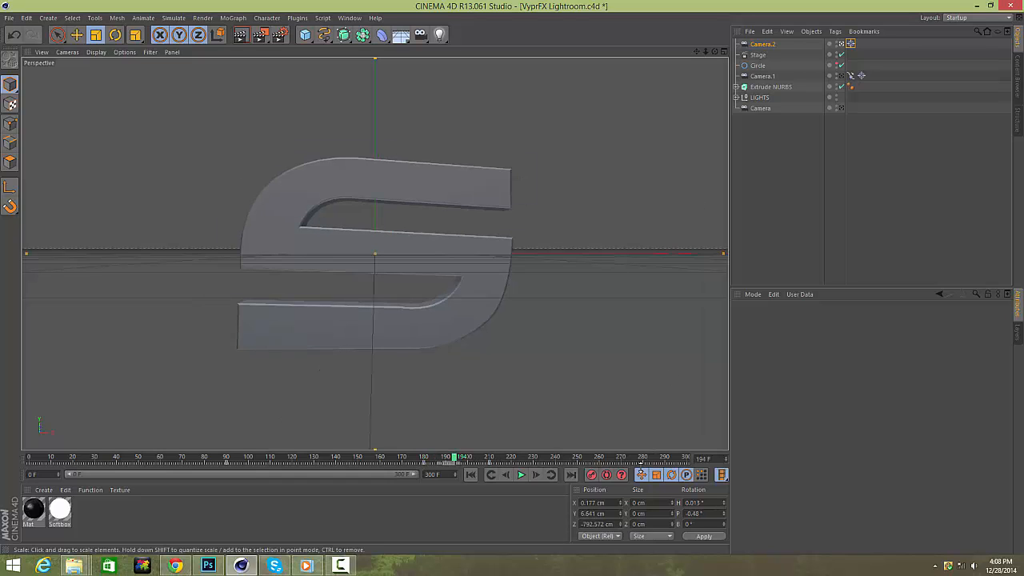
mouse_move(453, 465)
left_mouse_down()
mouse_move(418, 467)
mouse_move(432, 457)
mouse_move(497, 458)
mouse_move(466, 458)
left_mouse_up()
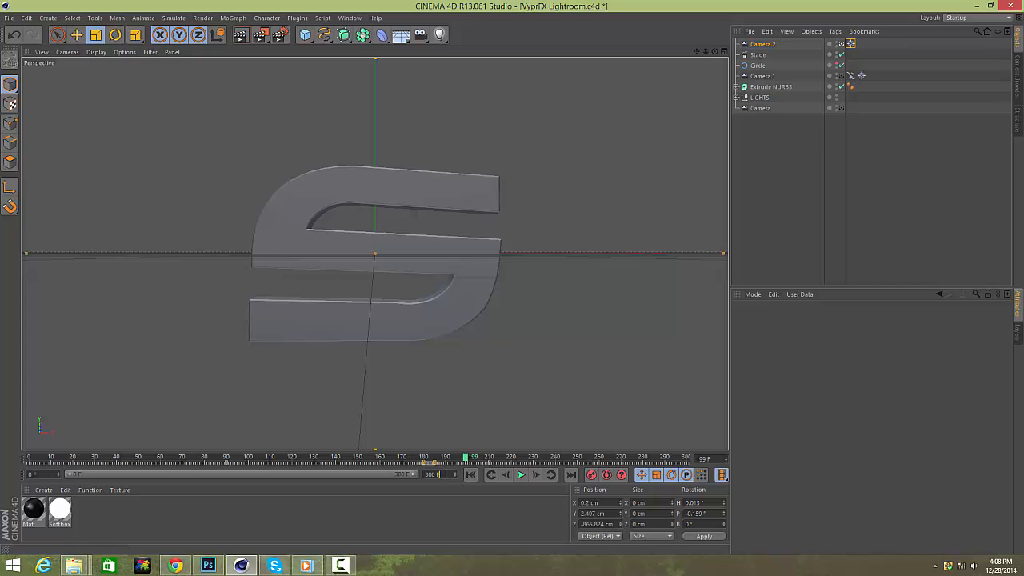
Set the project's end frame to 210 and scrub to the end.
type("210")
key("Return")
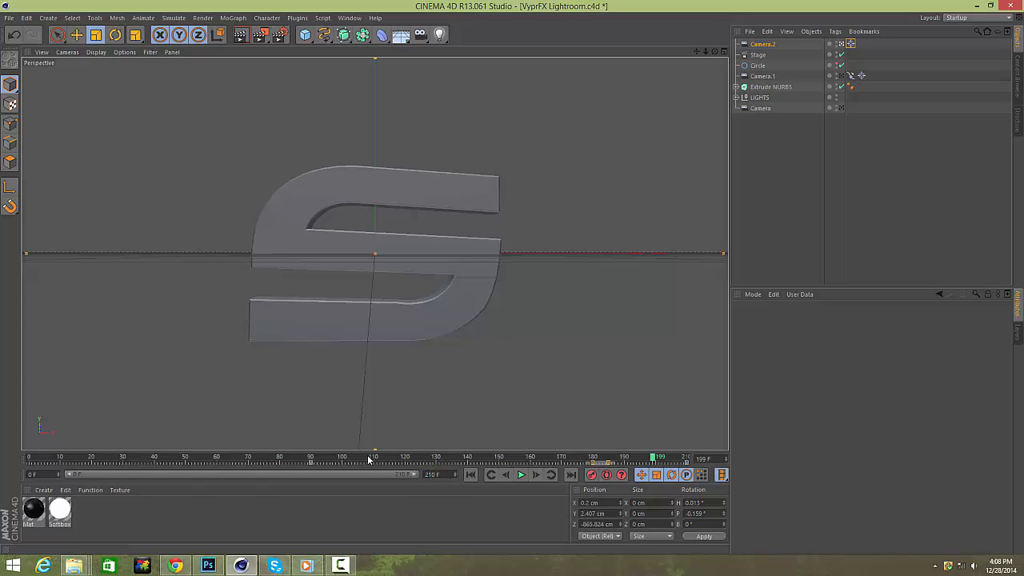
left_click_drag(335, 452, 719, 477)
Return to the start and scrub through the animation with Extrude NURBS selected.
left_click(831, 189)
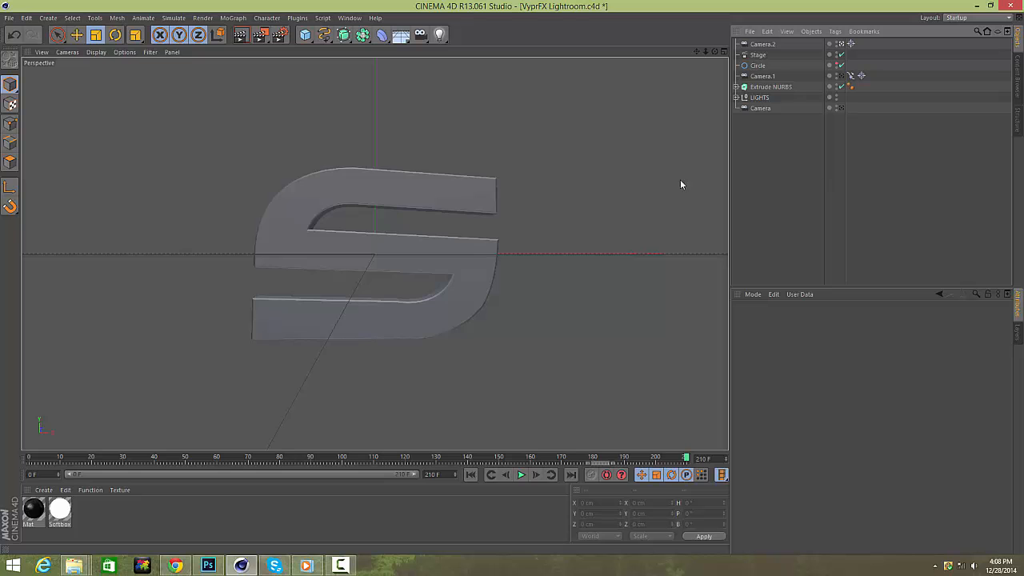
left_click(470, 474)
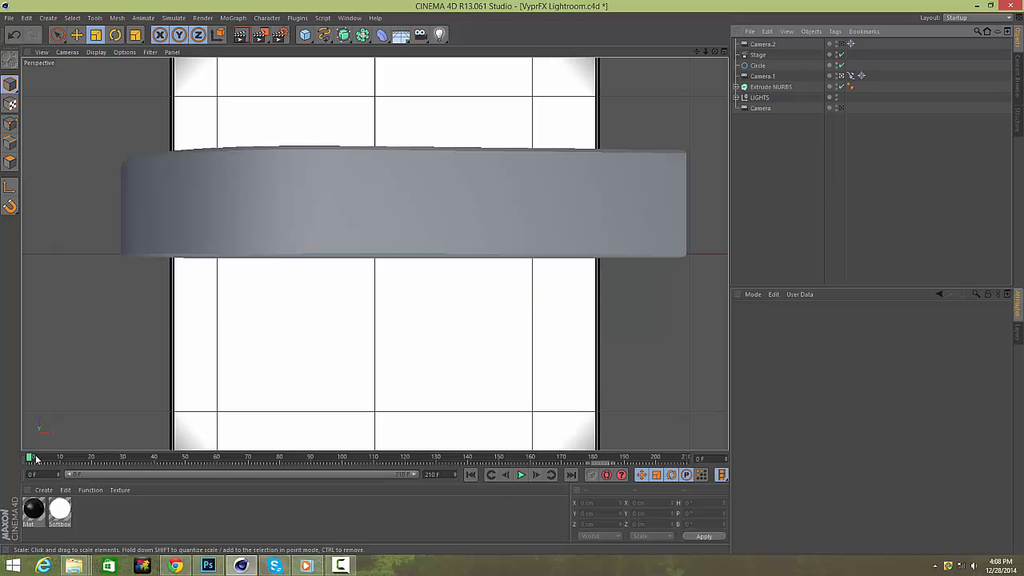
left_click_drag(32, 458, 722, 472)
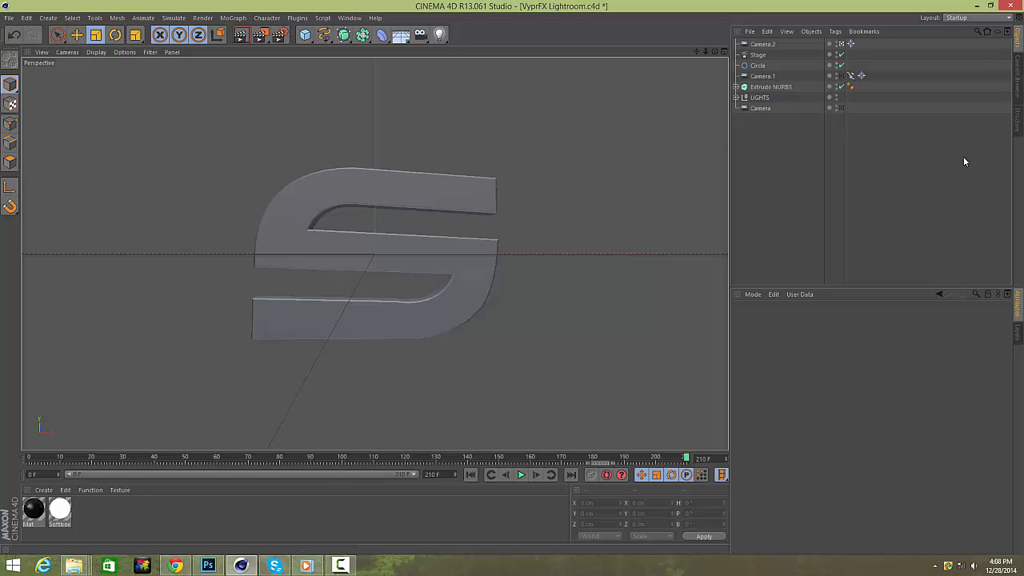
left_click(773, 87)
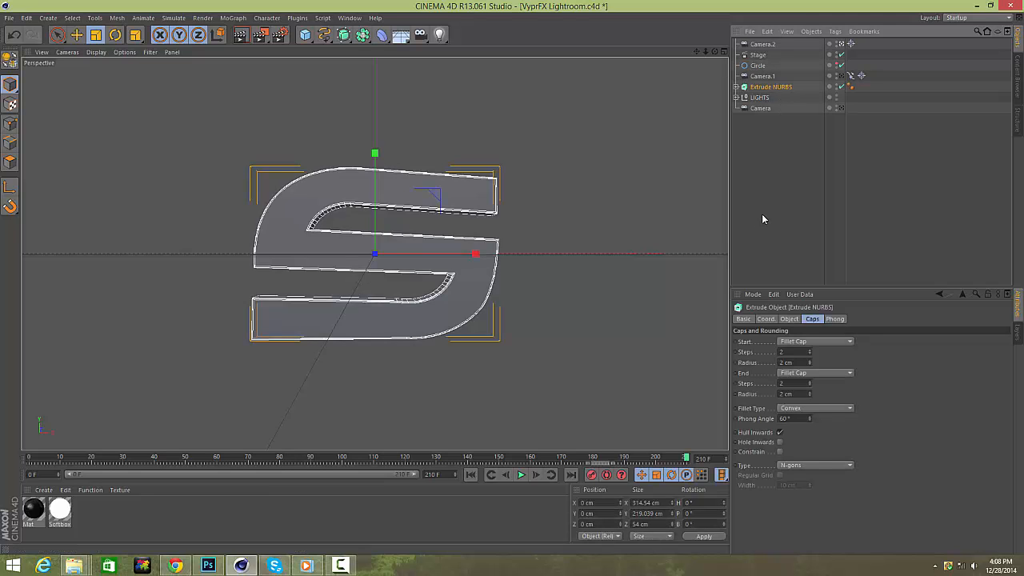
left_click(470, 474)
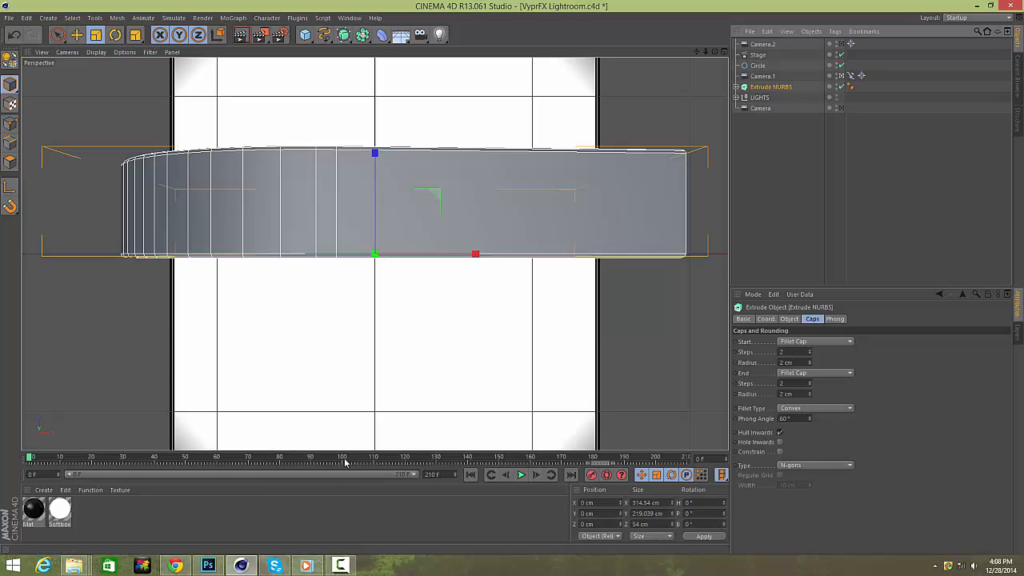
left_click_drag(154, 458, 215, 458)
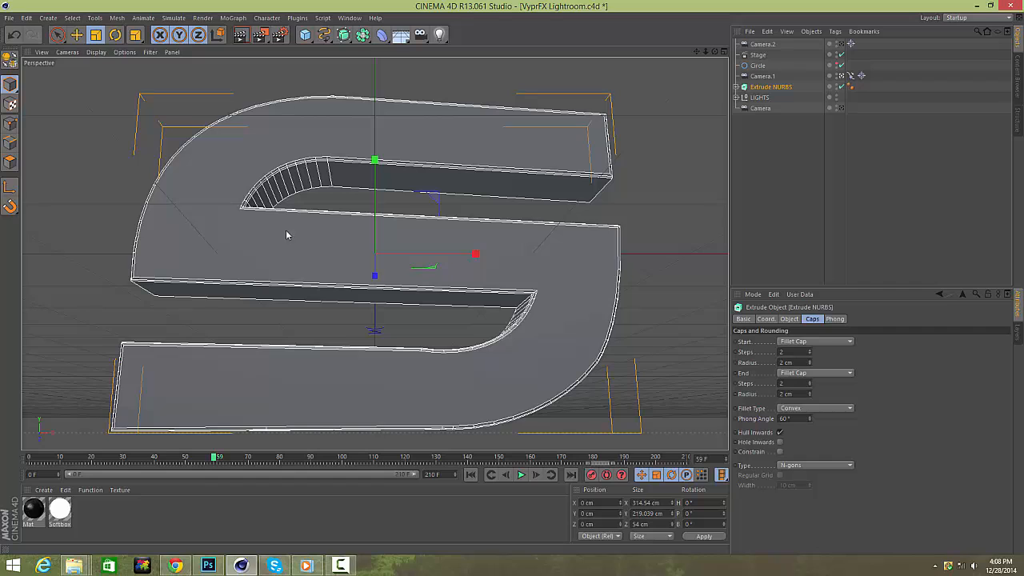
Add a MoText object and restore the four-viewport layout with the Move tool active.
left_click(233, 18)
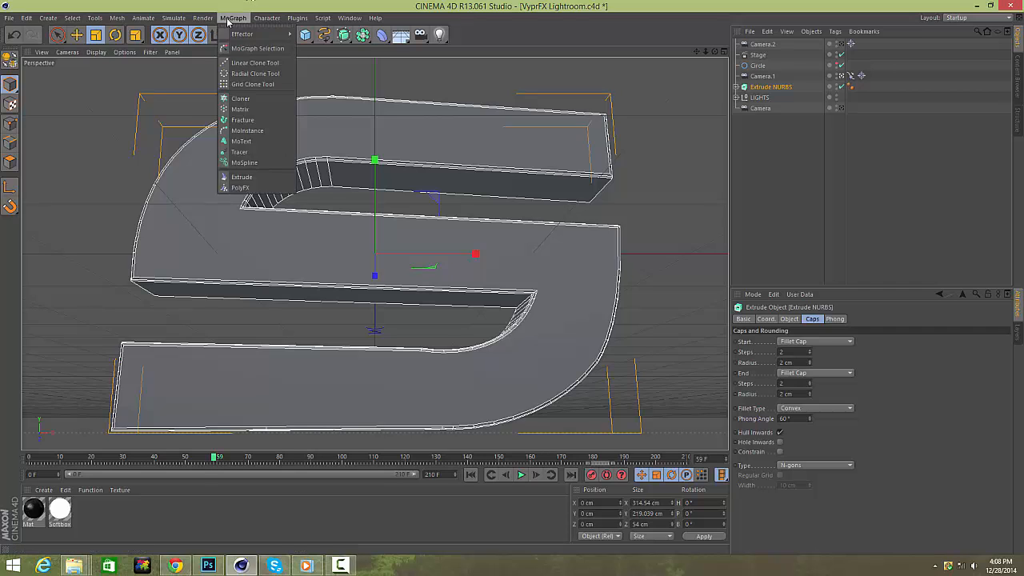
left_click(240, 142)
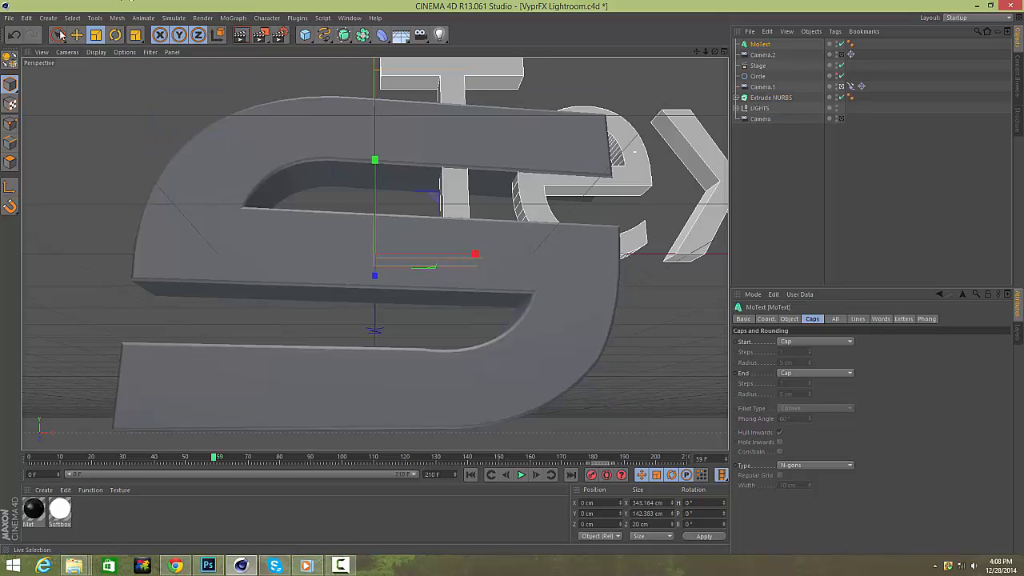
key("e")
left_click(715, 51)
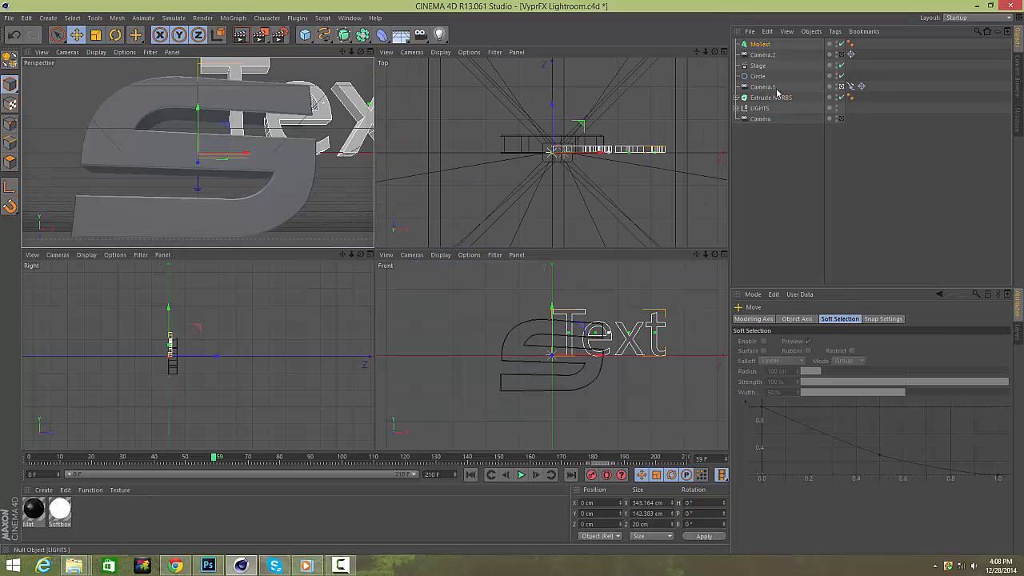
Set the MoText object's text alignment to Middle.
left_click(757, 45)
left_click(789, 318)
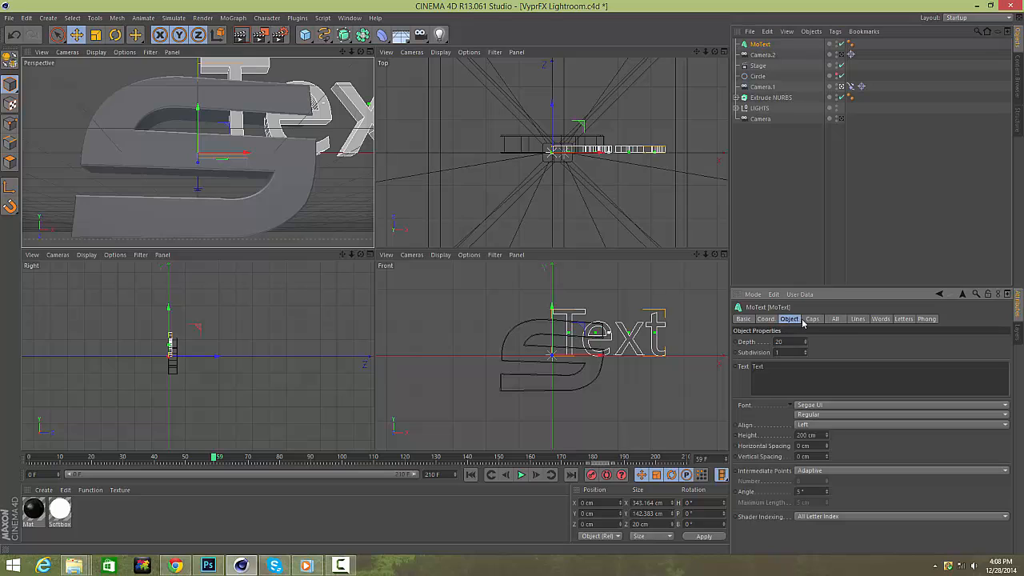
left_click(842, 423)
left_click(836, 441)
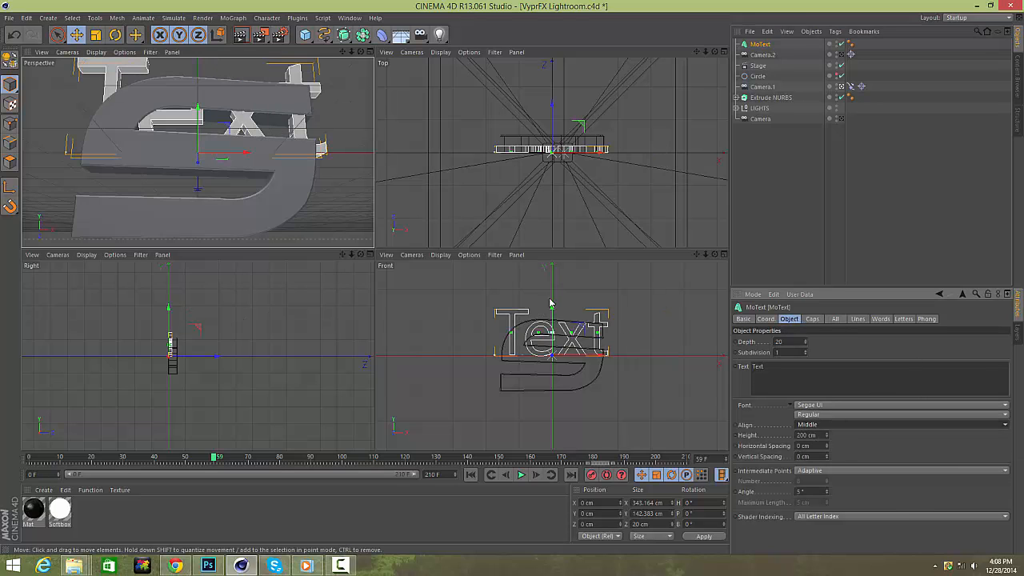
Move the MoText forward in front of the S logo and scale it down to about 140 cm wide.
left_click_drag(551, 303, 550, 320)
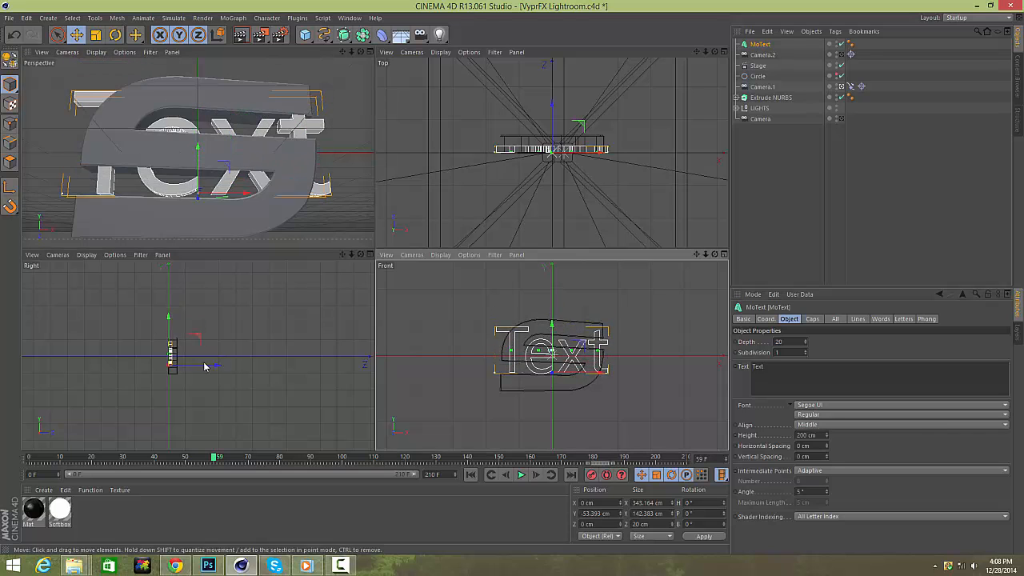
left_click_drag(204, 367, 192, 366)
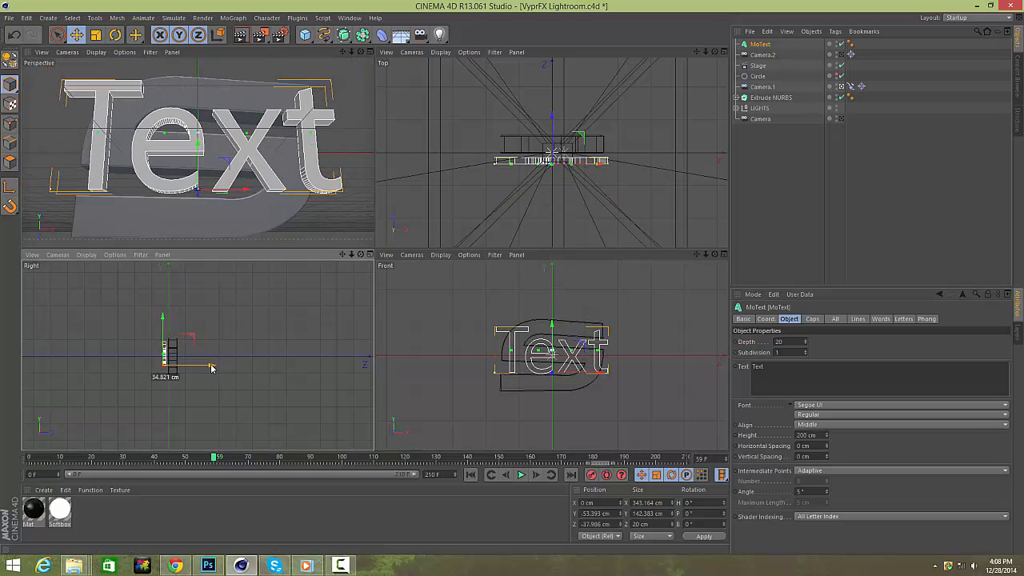
left_click(95, 35)
left_click_drag(605, 345, 420, 382)
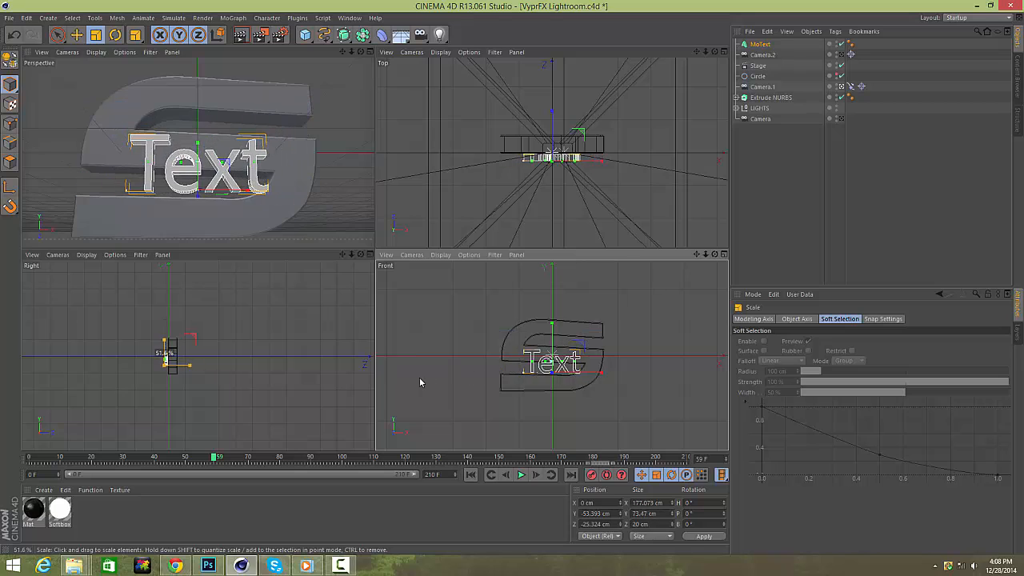
left_click_drag(551, 318, 469, 328)
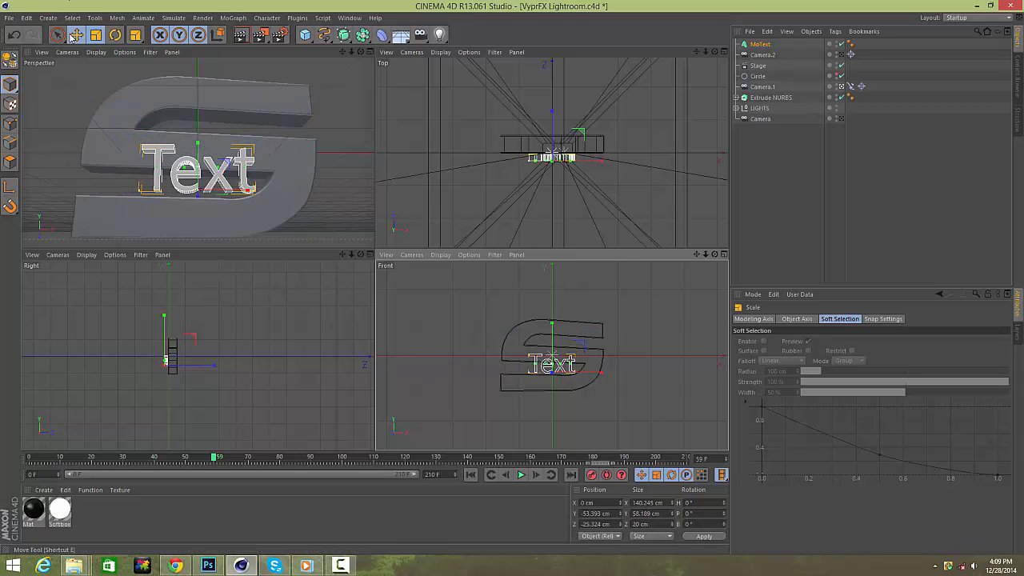
left_click(76, 34)
Change the MoText font to NHL Ducks.
left_click(762, 44)
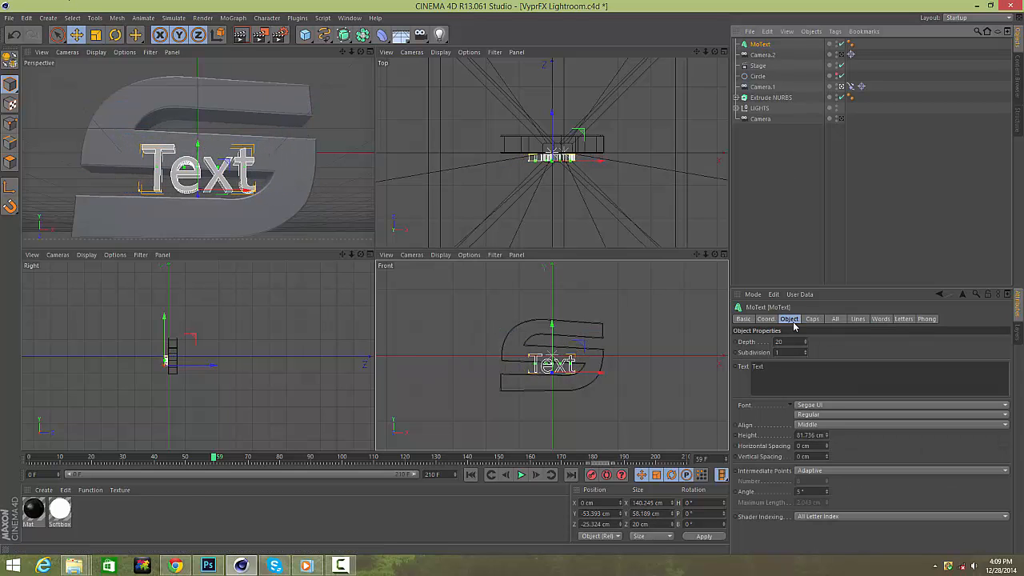
left_click(814, 406)
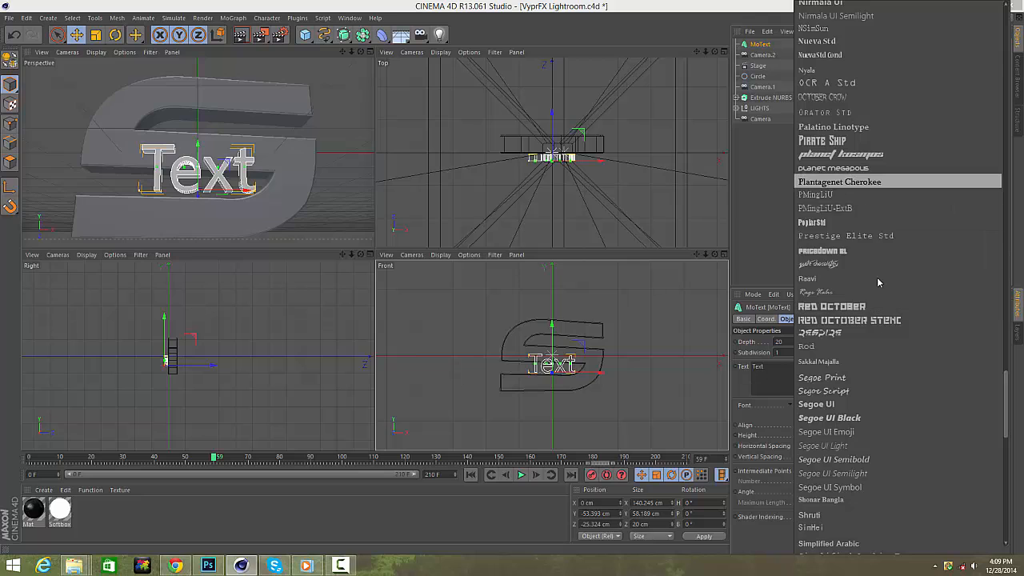
scroll(881, 452, "down", 2)
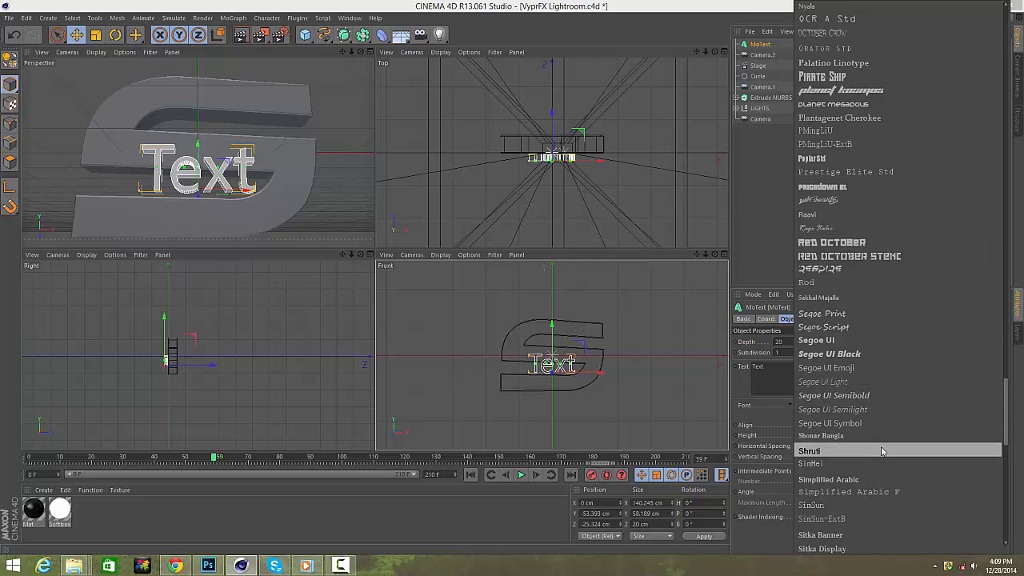
scroll(882, 452, "up", 4)
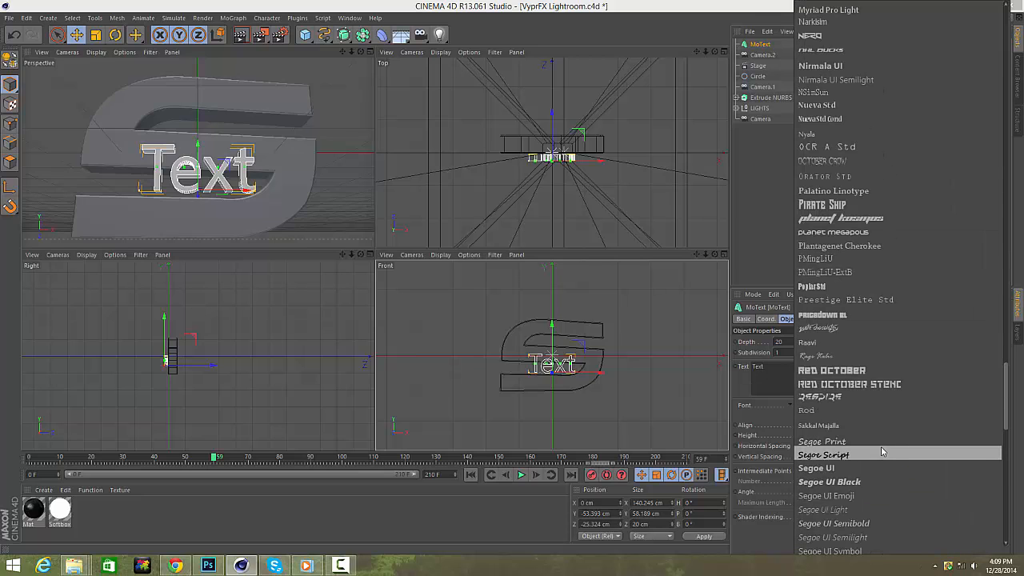
scroll(867, 346, "up", 6)
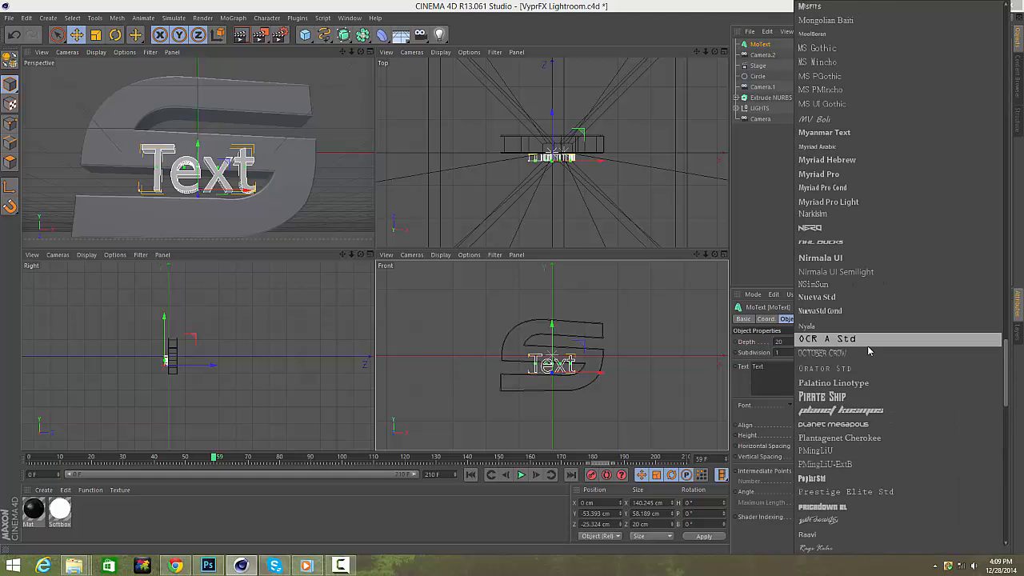
left_click(832, 230)
Reposition the MoText so it sits centred over the S logo.
left_click_drag(310, 149, 310, 123)
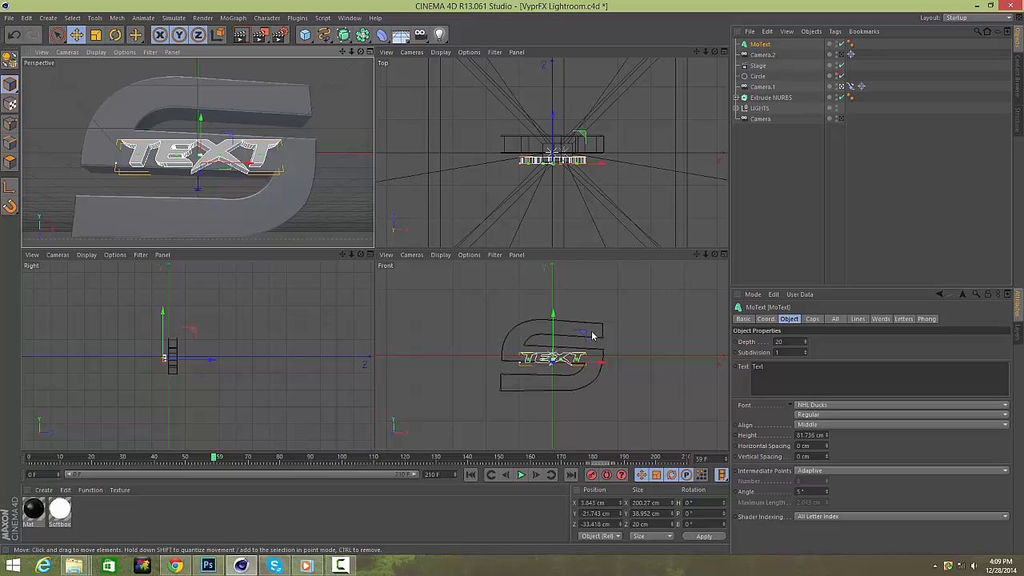
left_click_drag(706, 52, 815, 52)
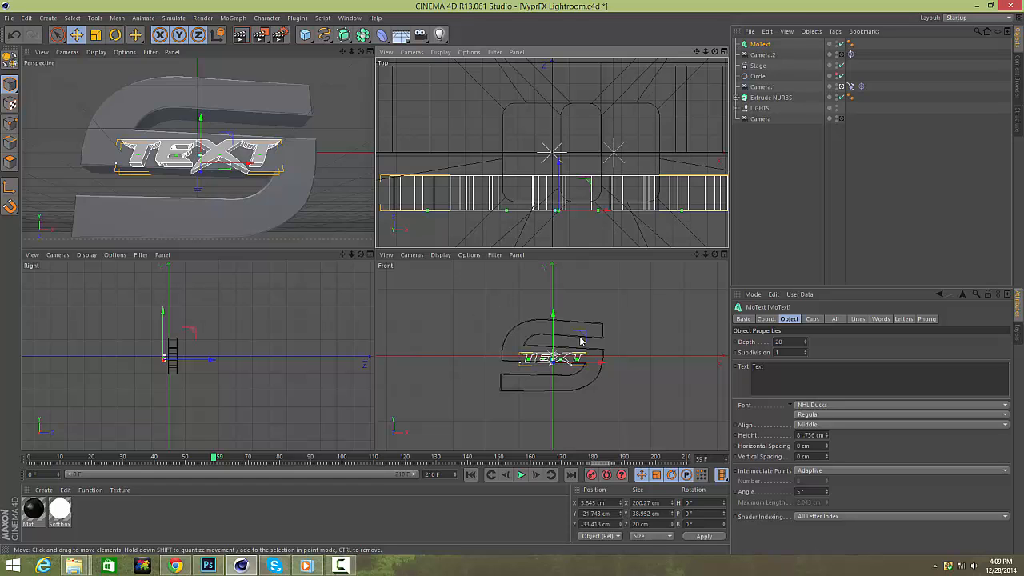
left_click_drag(554, 327, 554, 332)
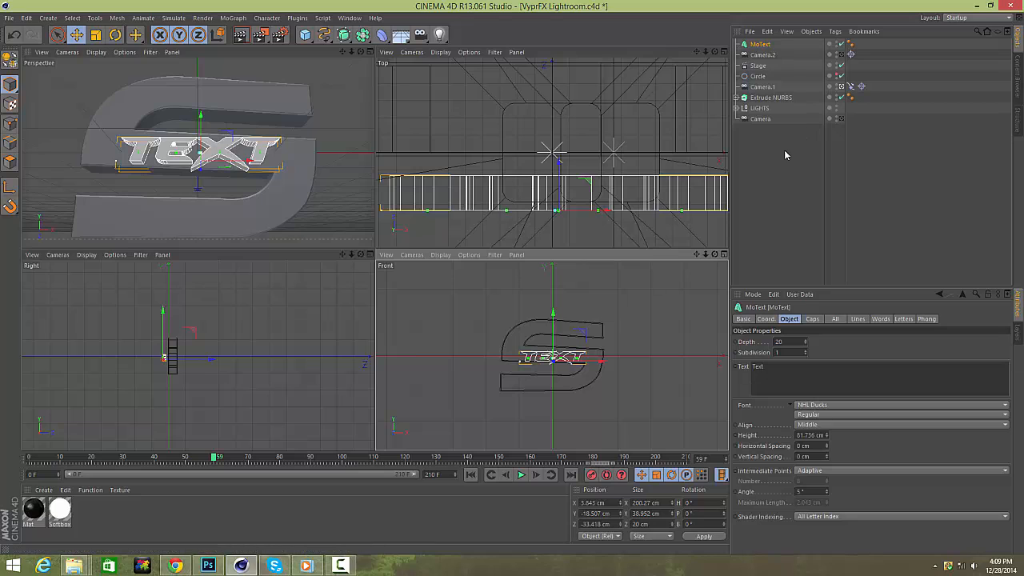
left_click(800, 164)
Change the MoText's text to SYNERGY.
left_click(761, 44)
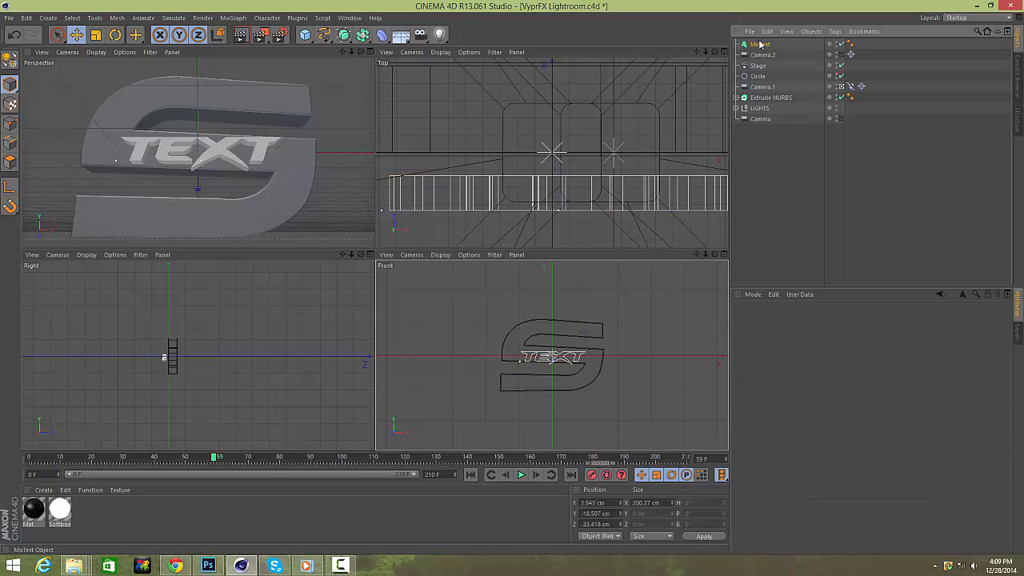
double_click(817, 365)
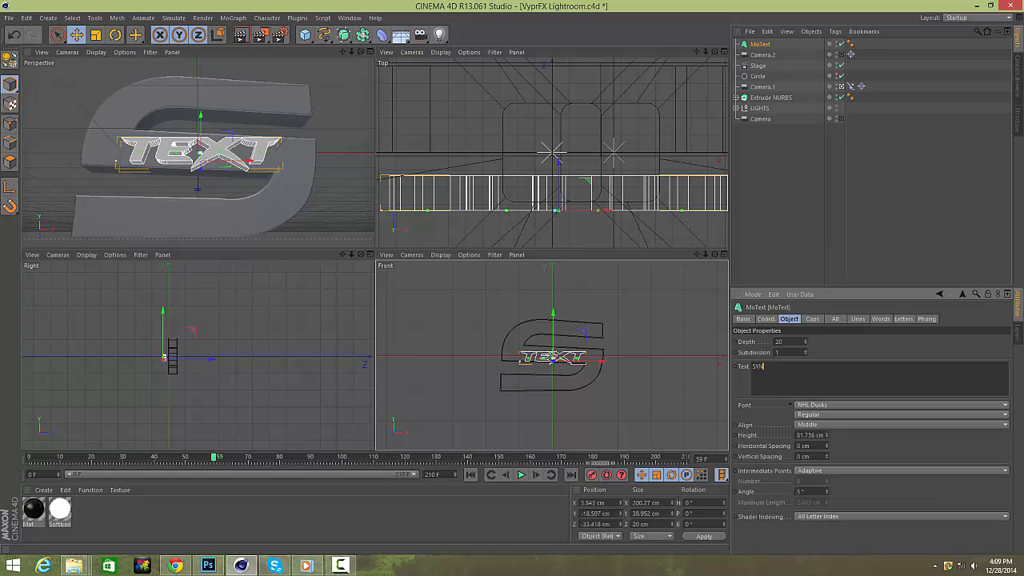
left_click(850, 256)
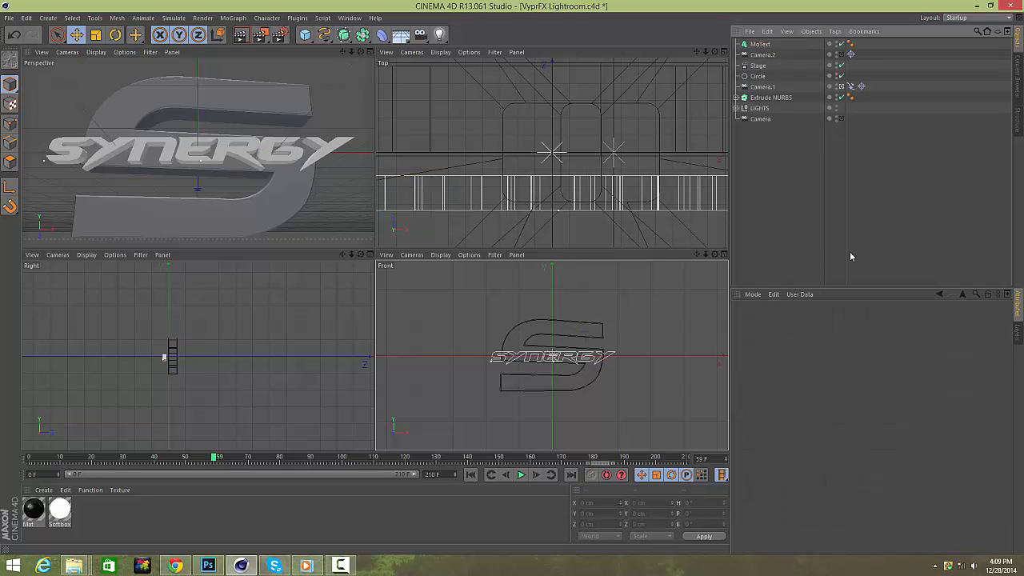
Scale the SYNERGY text up to about 388 cm wide and move it further forward along Z.
left_click(750, 46)
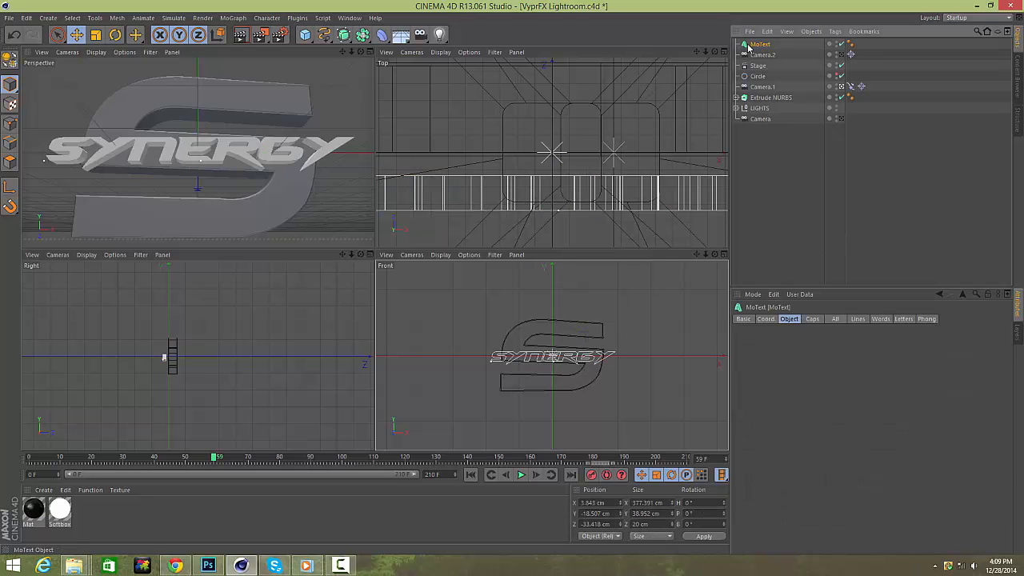
left_click(96, 34)
left_click_drag(231, 137, 183, 137)
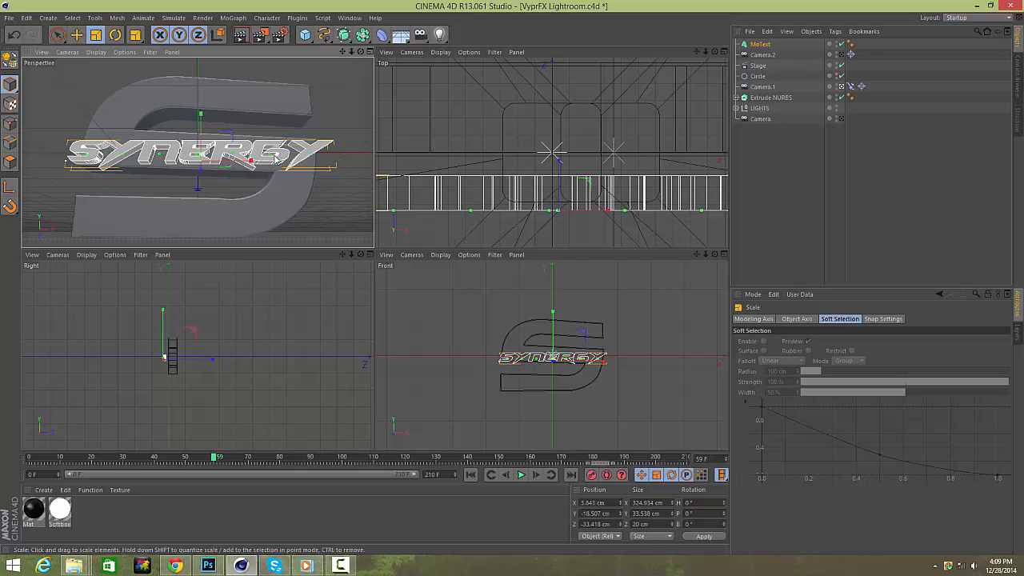
left_click_drag(273, 146, 332, 146)
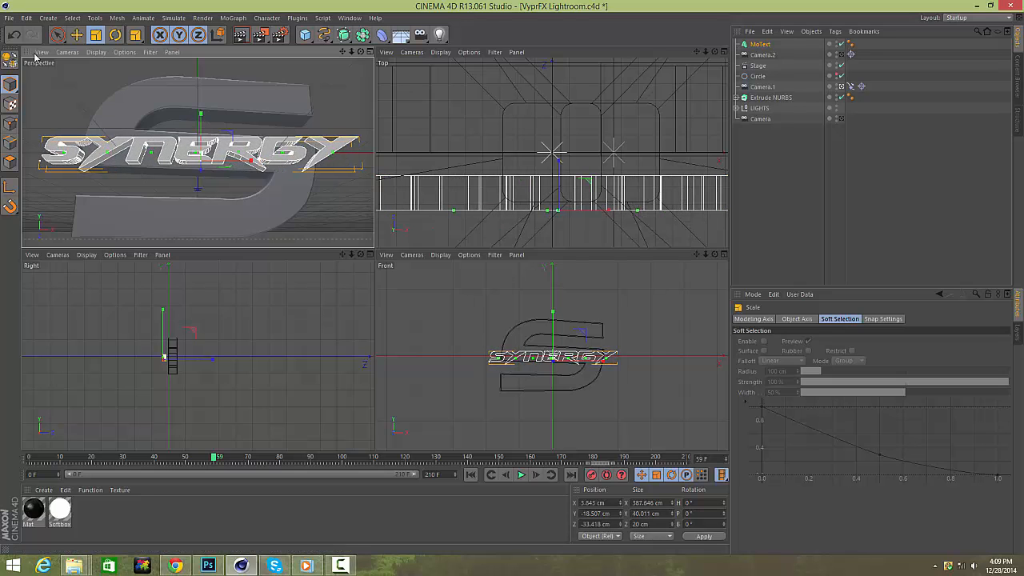
left_click(77, 35)
left_click_drag(208, 359, 206, 360)
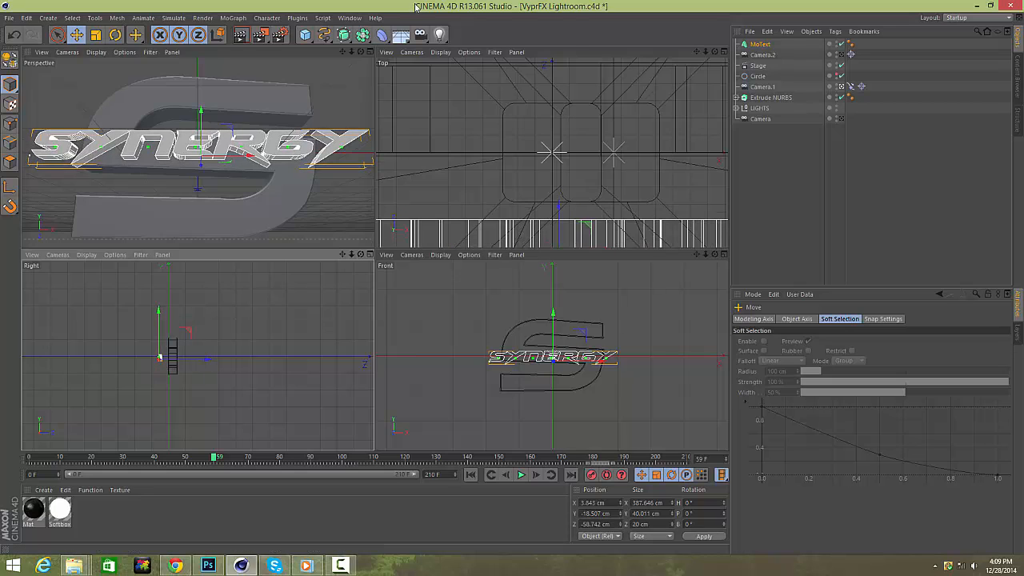
Add a Wrap deformer under the MoText and shift it along the Z axis.
left_click(381, 35)
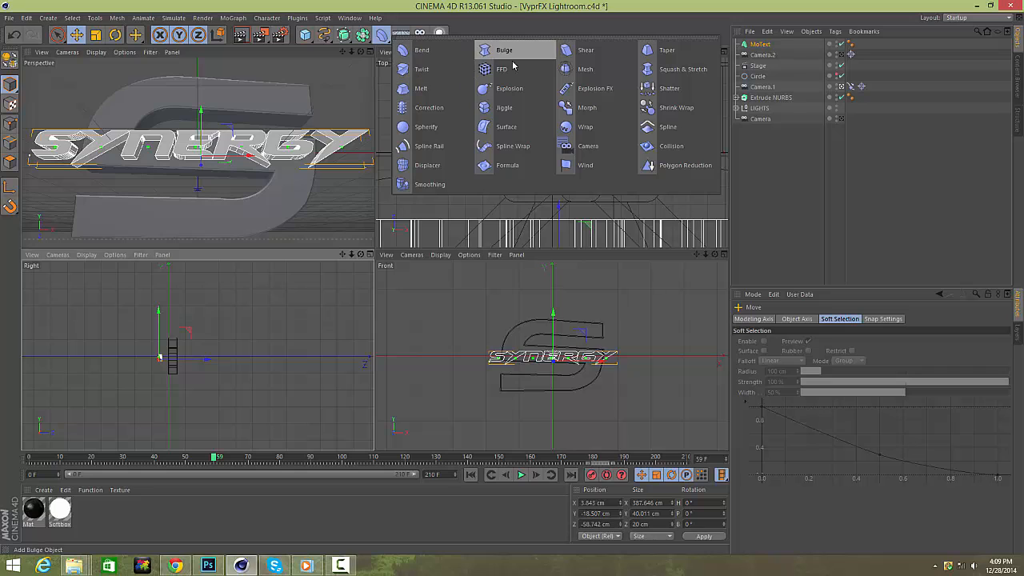
left_click(572, 128)
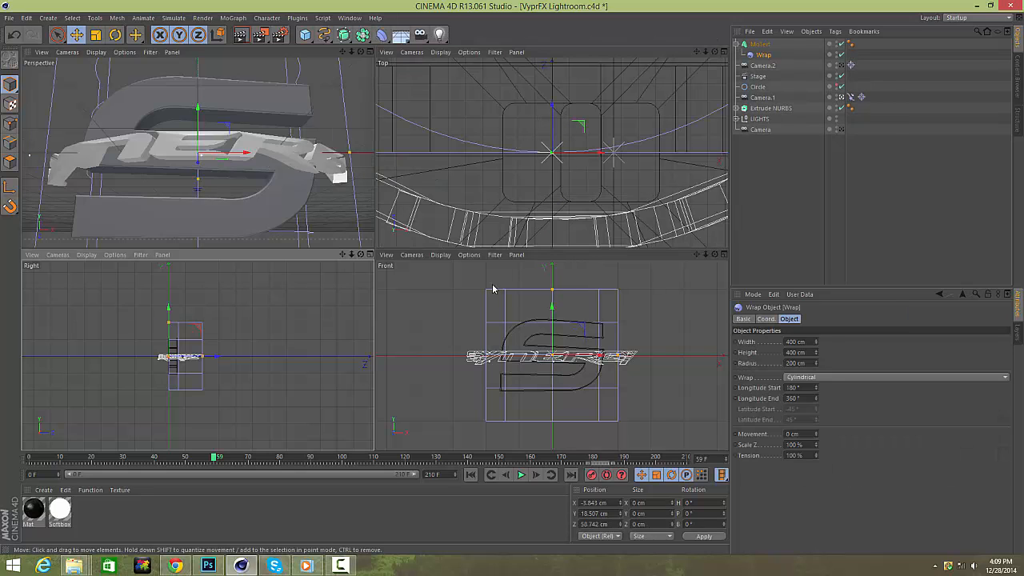
left_click_drag(220, 356, 203, 356)
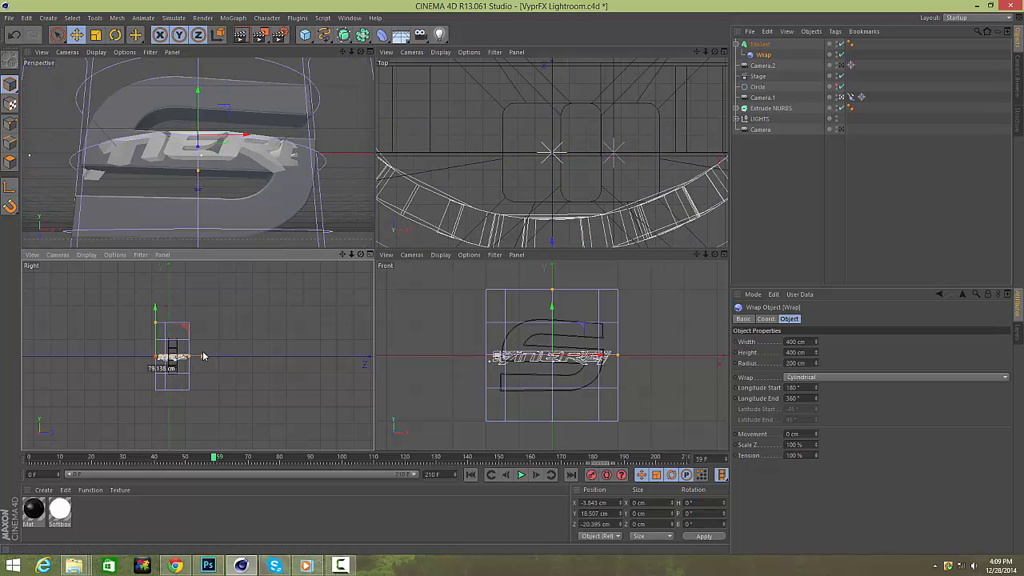
Set the Wrap deformer's width to 917 cm and nudge it along Z to fit the text curve.
left_click(816, 344)
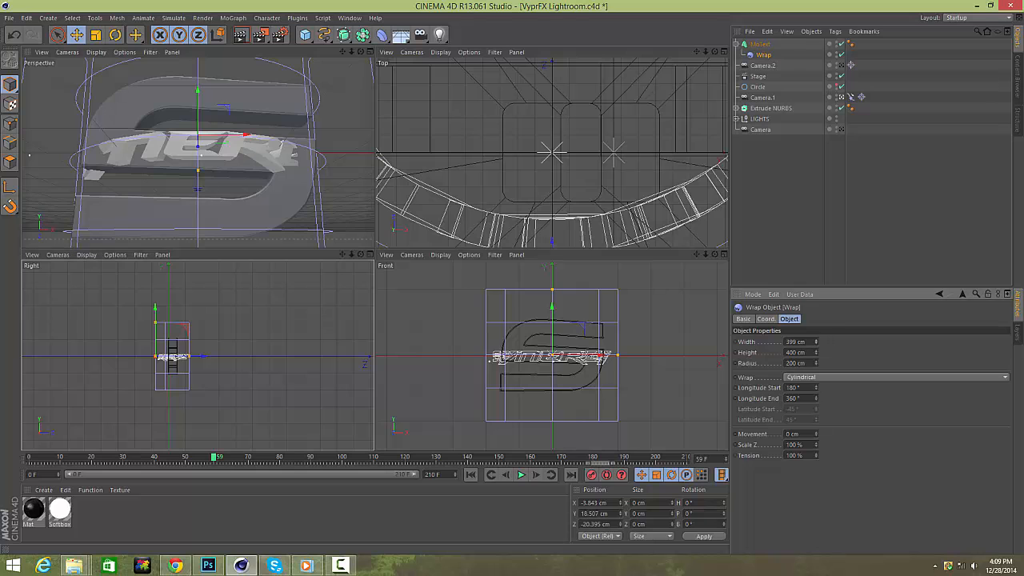
left_click_drag(815, 344, 818, 360)
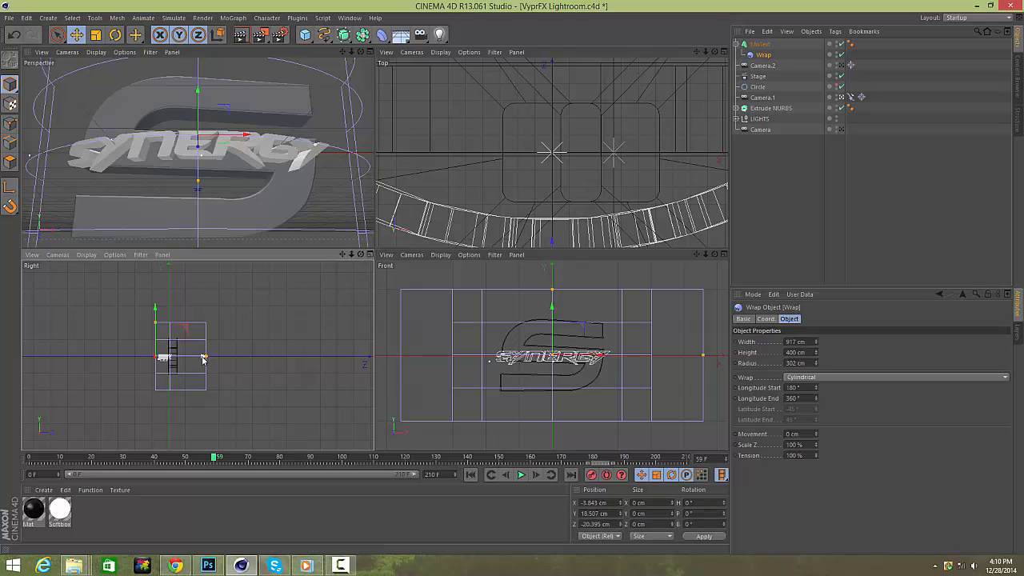
left_click_drag(205, 356, 201, 359)
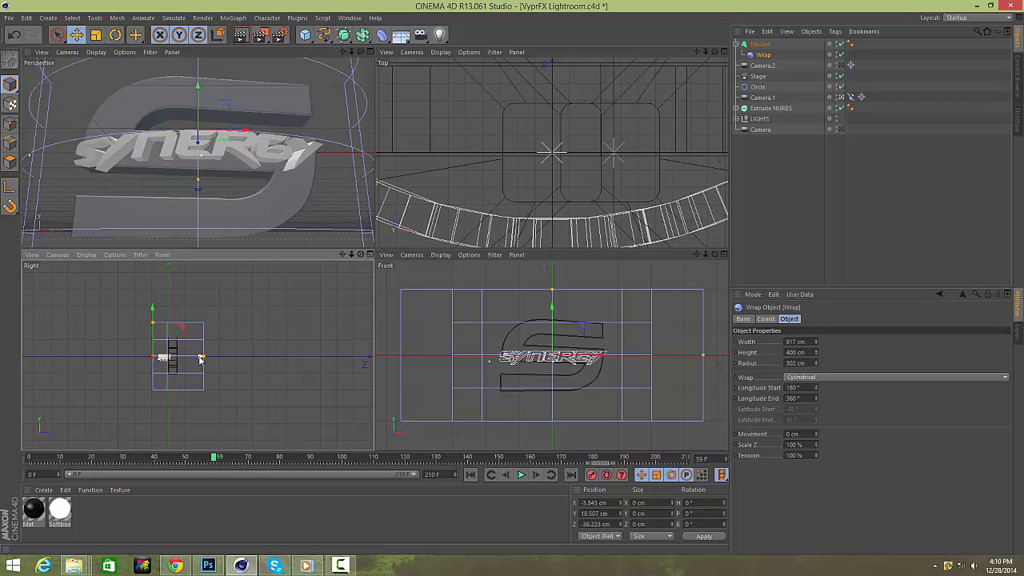
Maximise the perspective viewport and inspect the wrapped text against the Extrude NURBS logo.
left_click(837, 211)
left_click(374, 50)
left_click(370, 52)
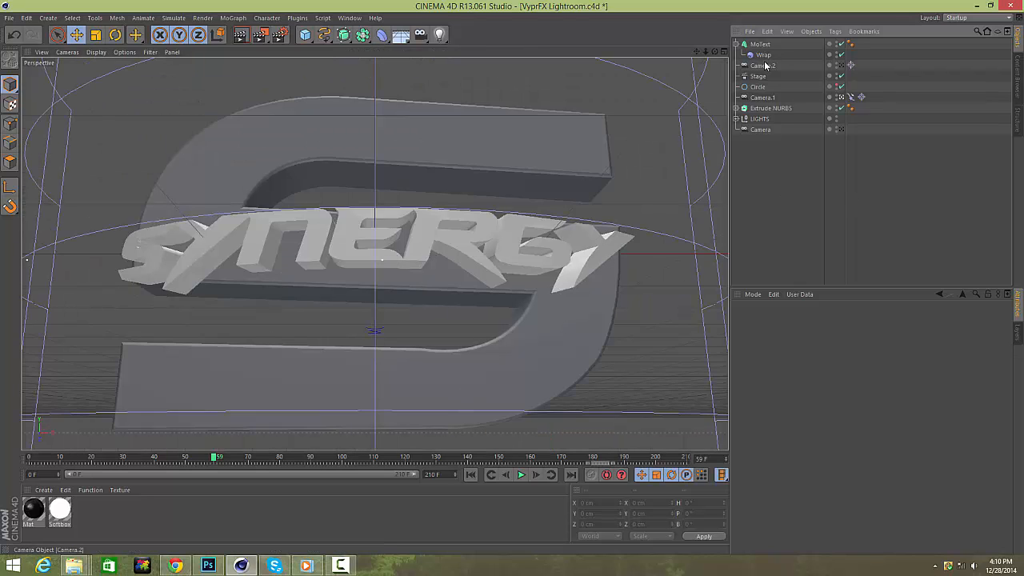
left_click(766, 107)
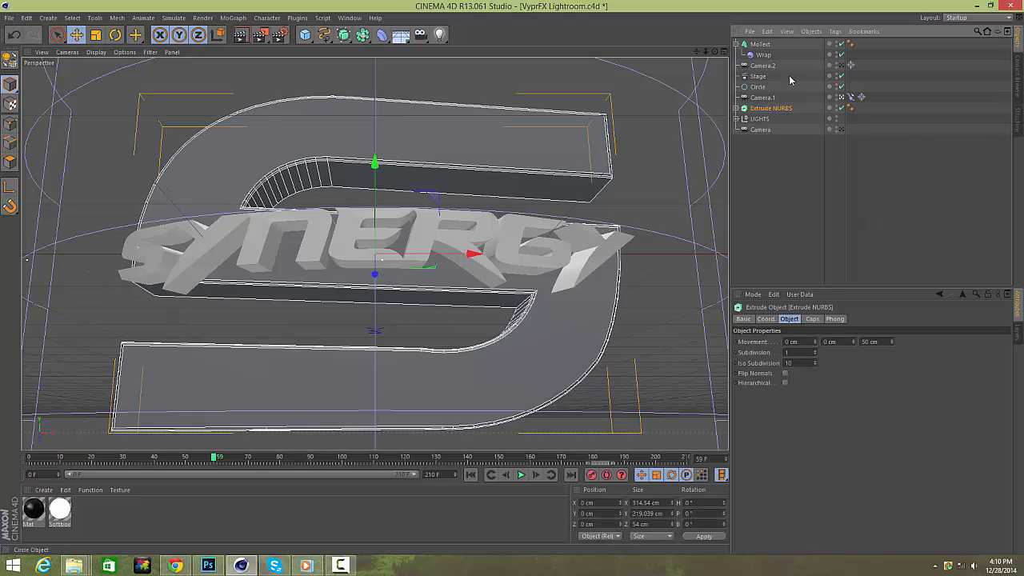
left_click(843, 144)
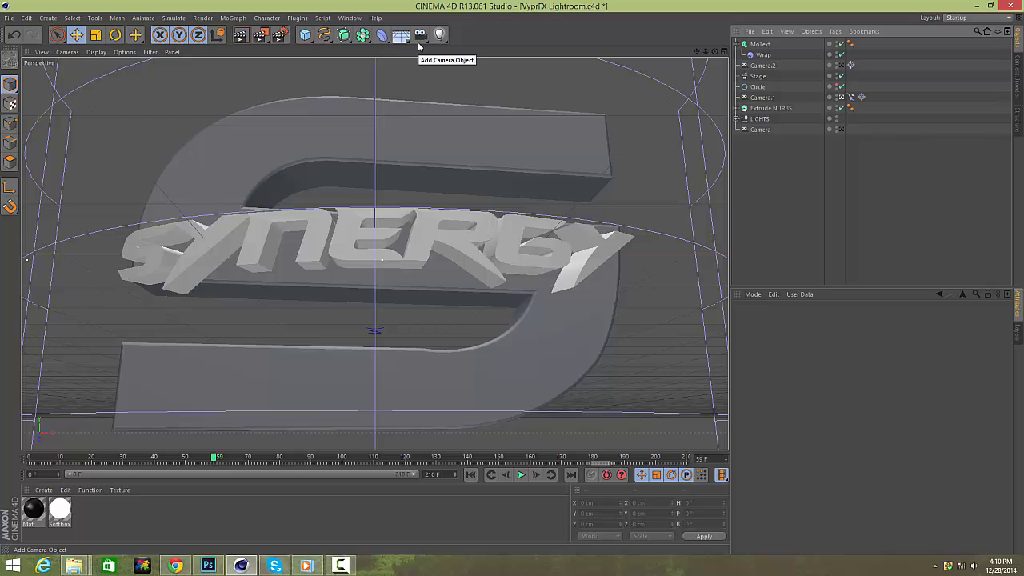
Select the MoText and scrub the timeline to preview the wrapped text through the camera animation.
left_click(764, 44)
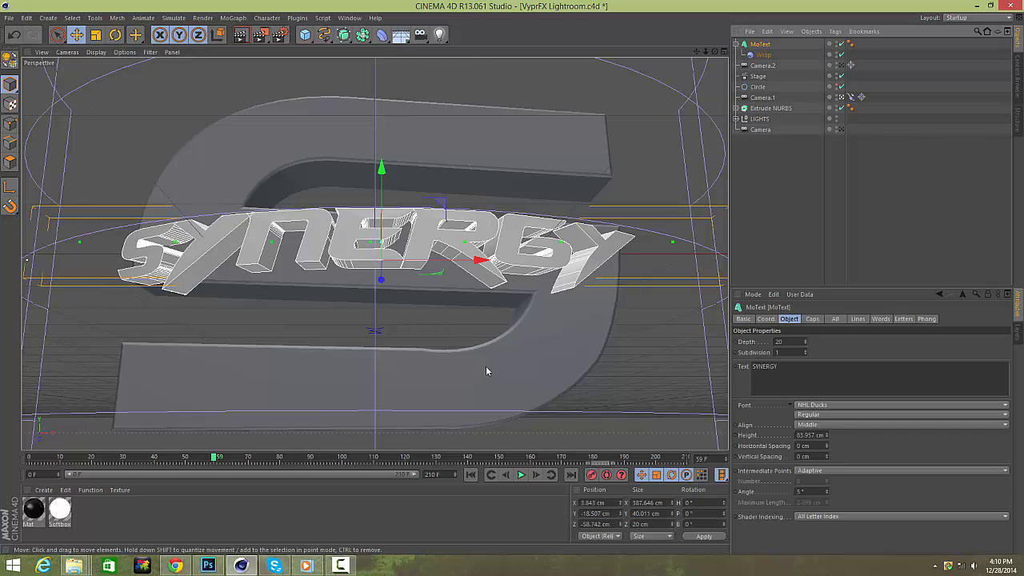
left_click_drag(152, 457, 311, 457)
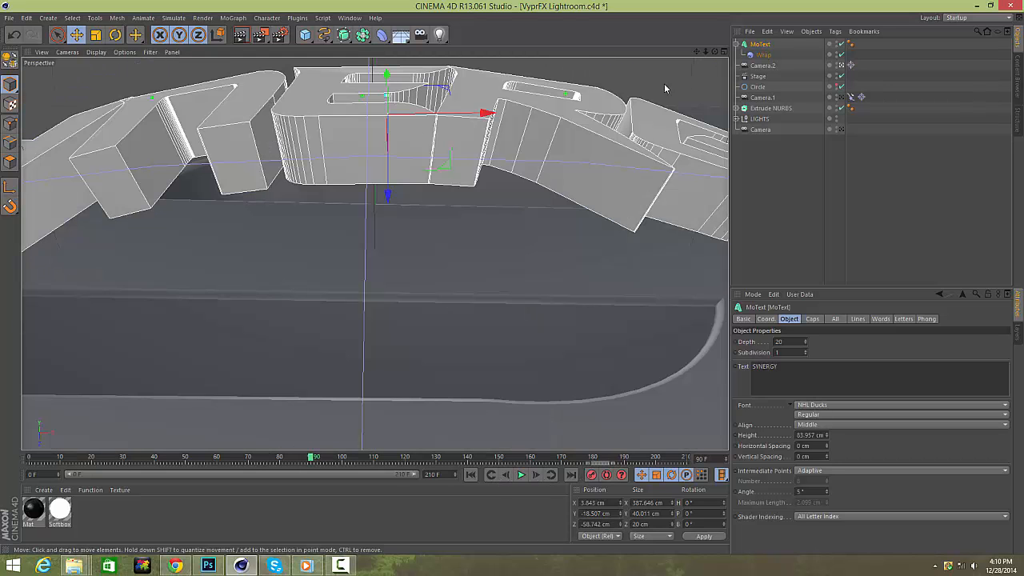
left_click(509, 477)
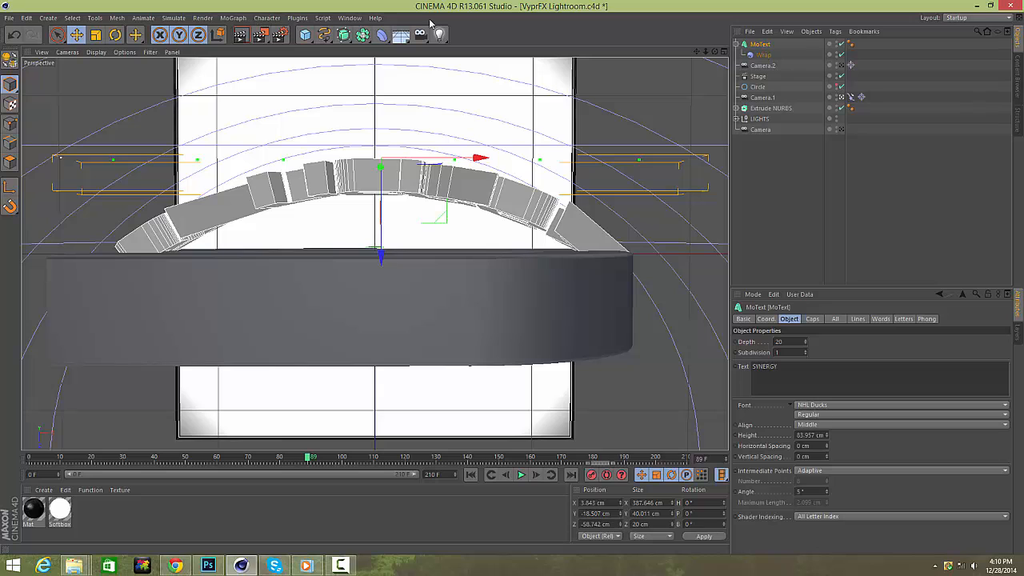
Add a Plain effector to the MoText and turn off its Position parameter.
left_click(233, 17)
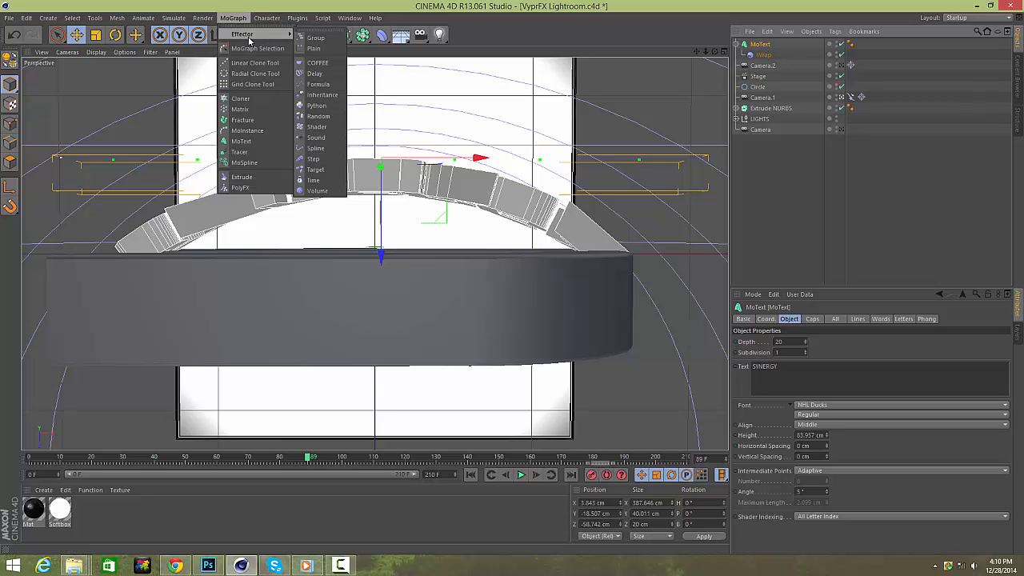
mouse_move(256, 33)
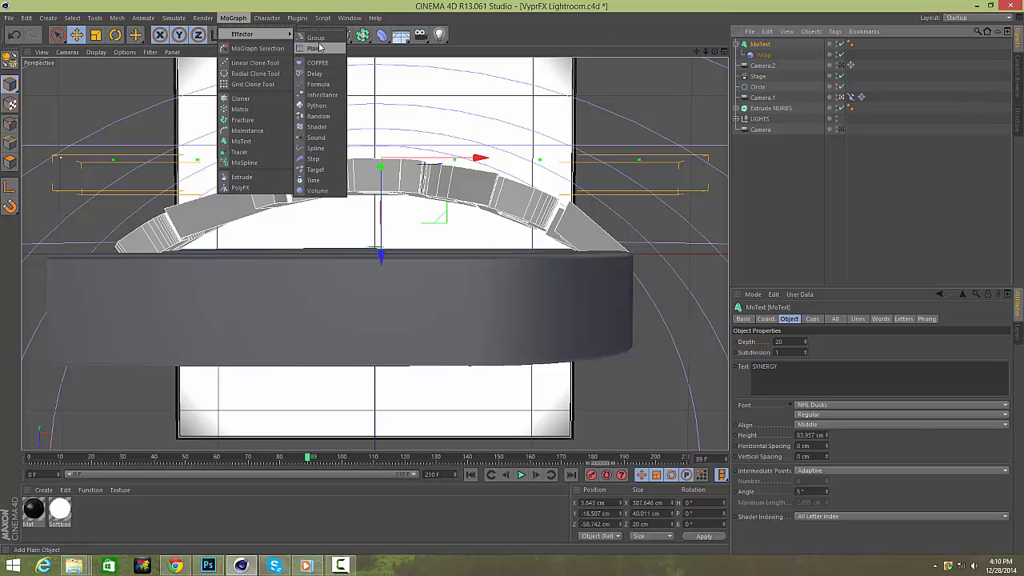
left_click(314, 48)
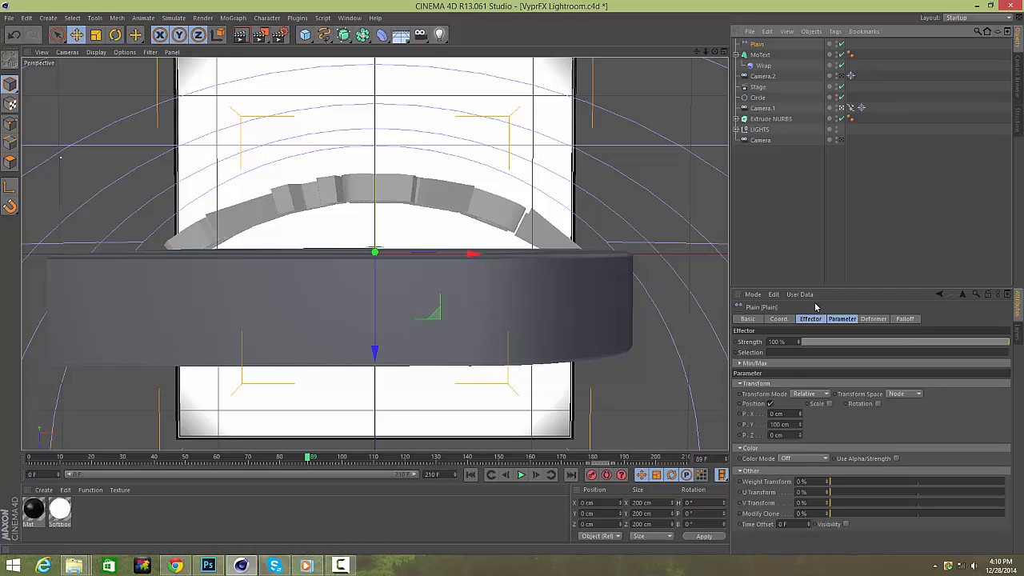
left_click(810, 318)
left_click(771, 361)
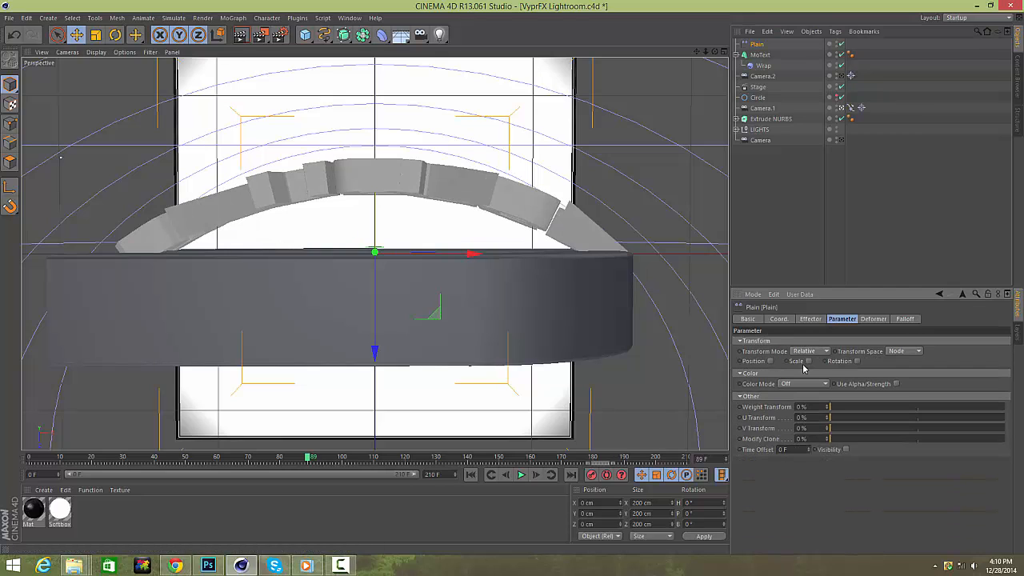
Disable the Stage and the active camera to return to the default perspective view.
left_click(840, 87)
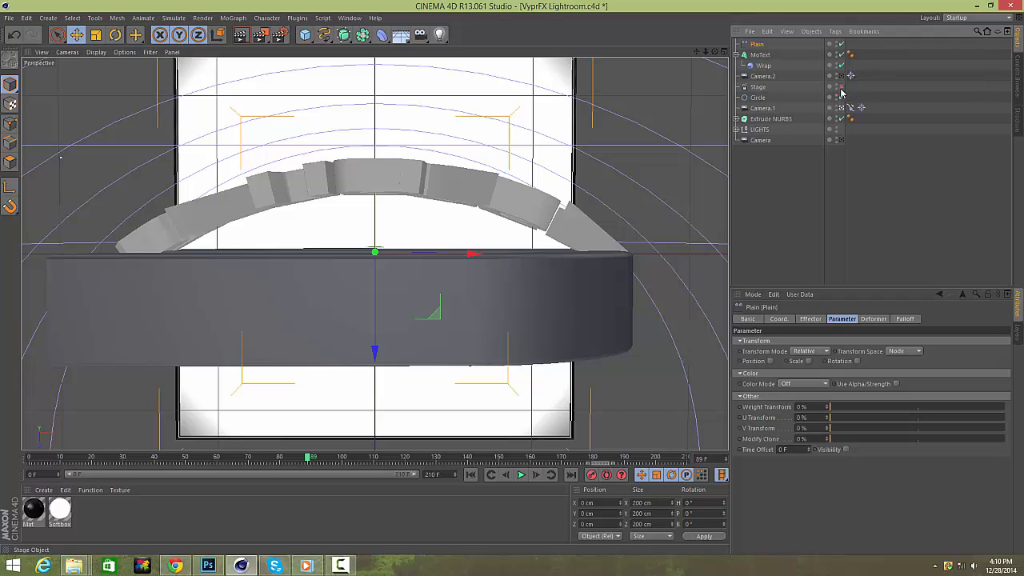
left_click(840, 141)
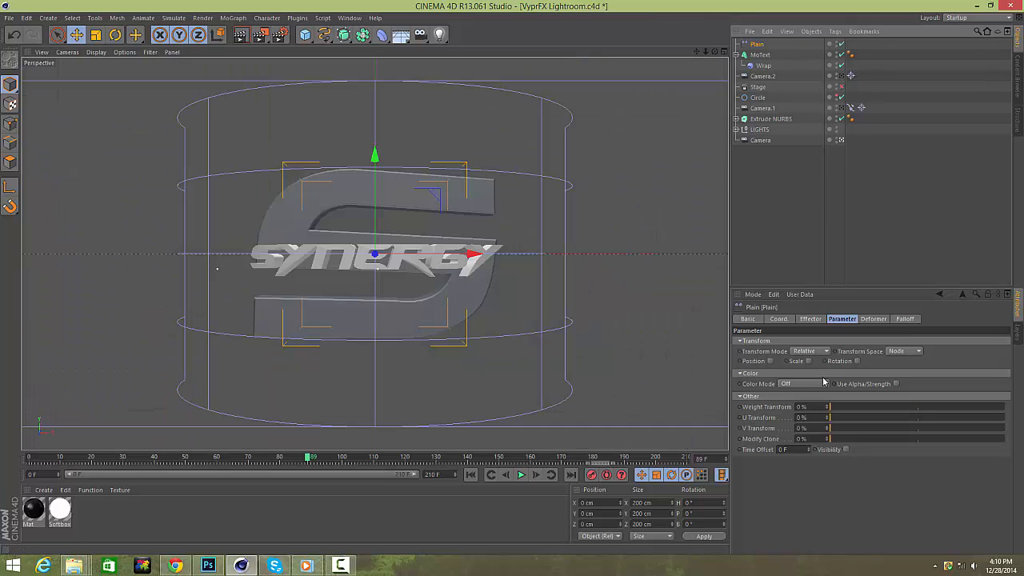
In the Plain effector, switch from Position to uniform Scale and set the scale to -1.
left_click(760, 56)
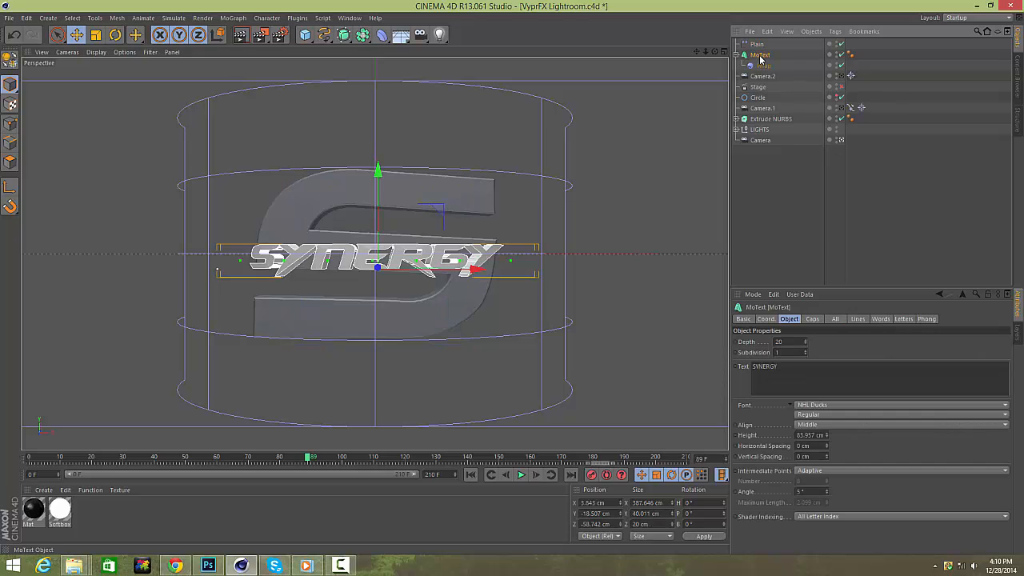
left_click(758, 45)
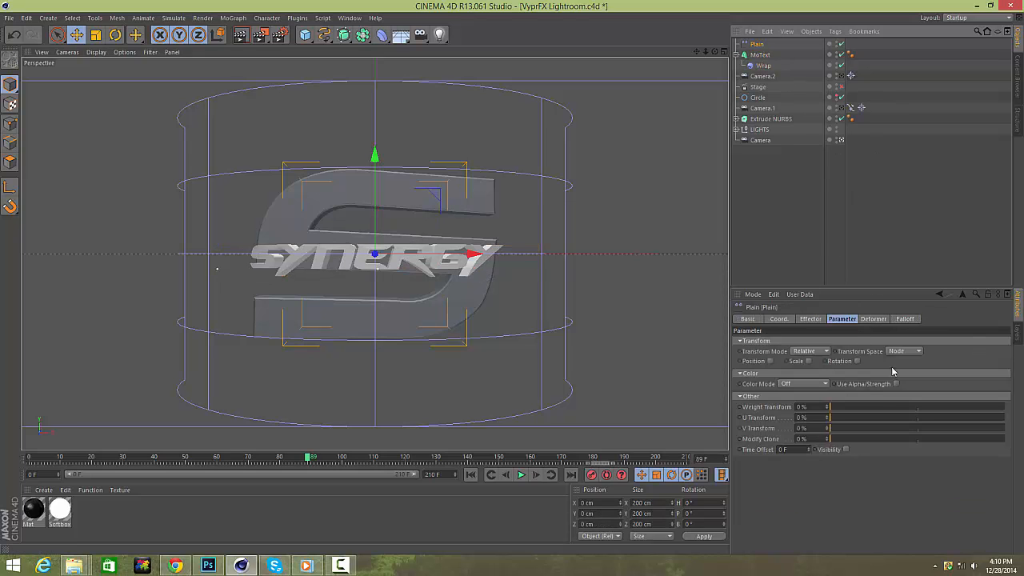
left_click(768, 360)
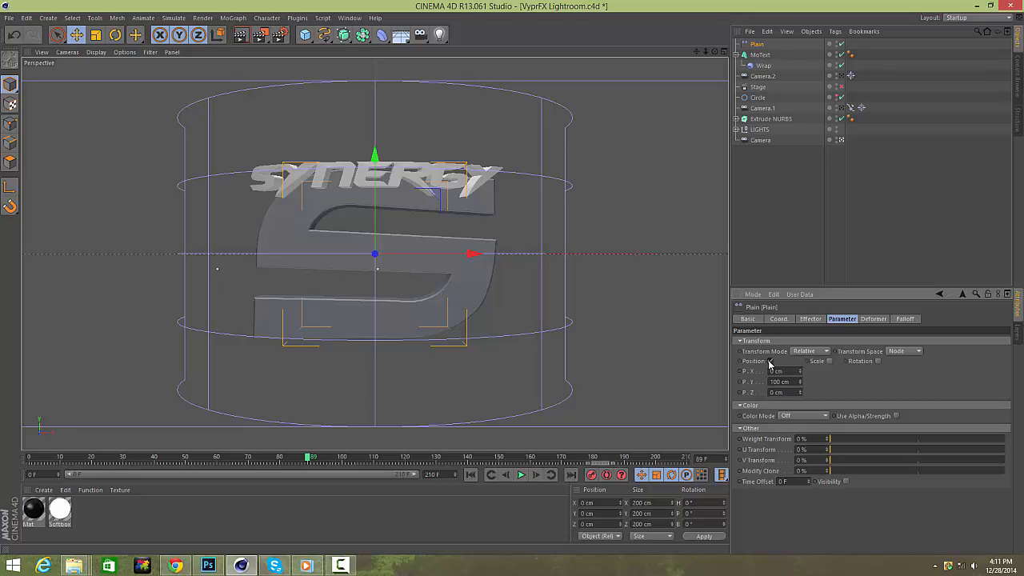
left_click(769, 361)
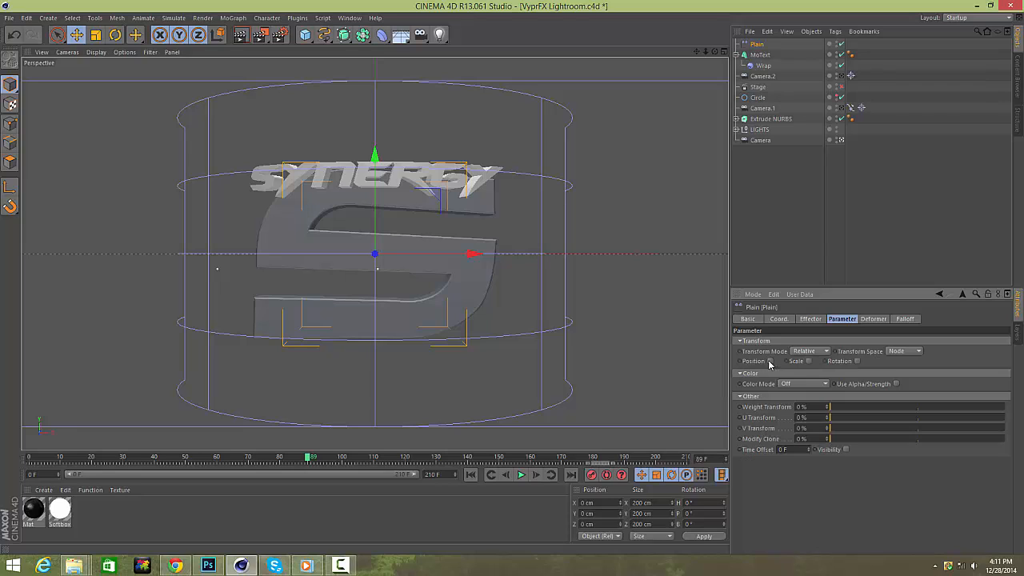
left_click(834, 361)
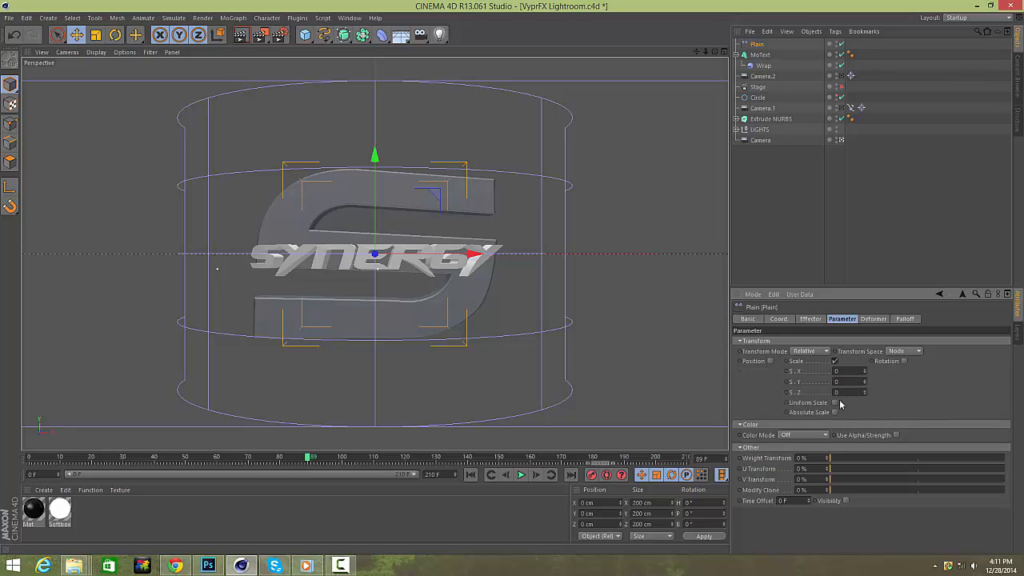
left_click(835, 402)
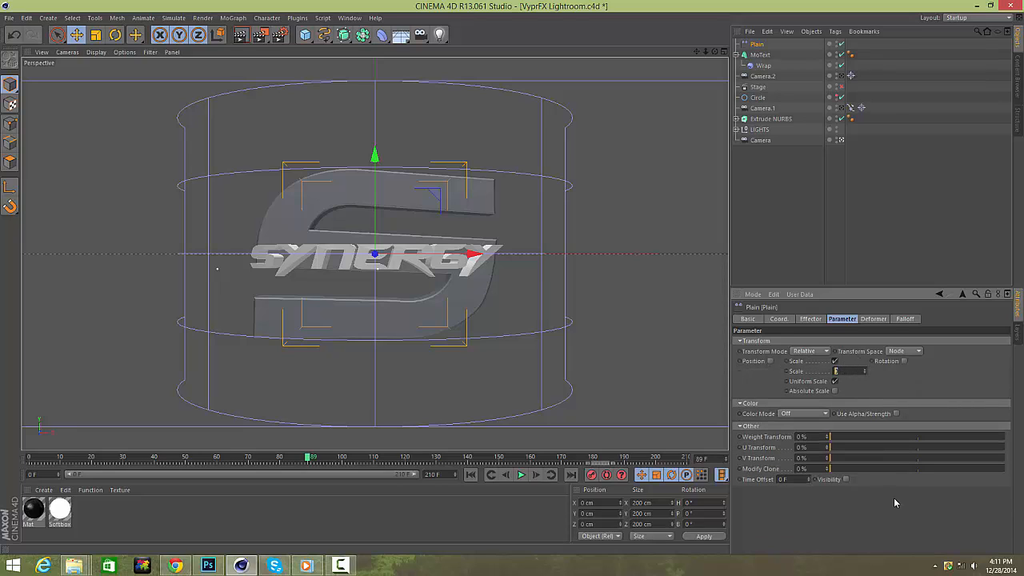
type("-")
key("Return")
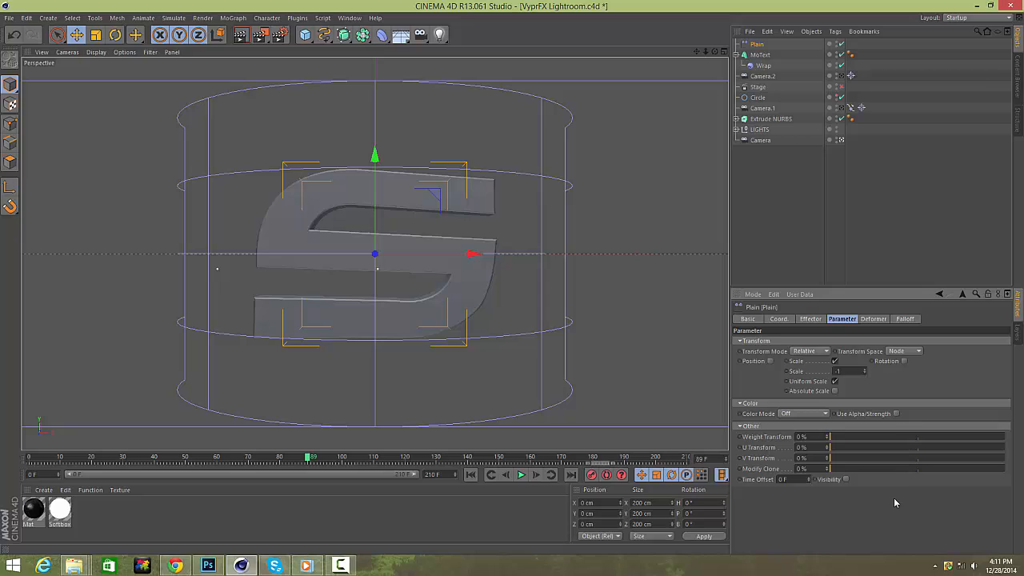
Set the Plain effector's falloff shape to Box.
left_click(901, 319)
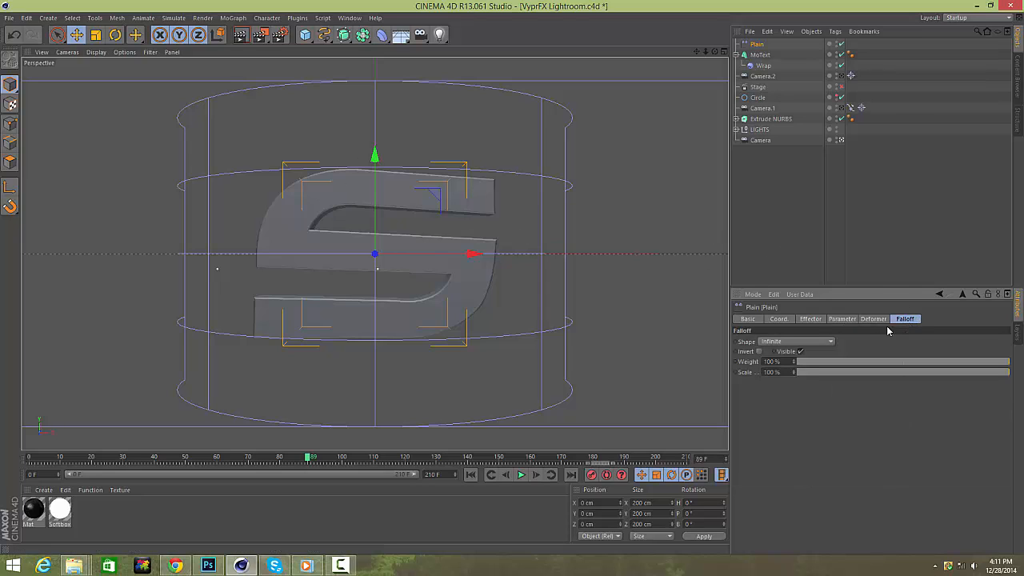
left_click(809, 340)
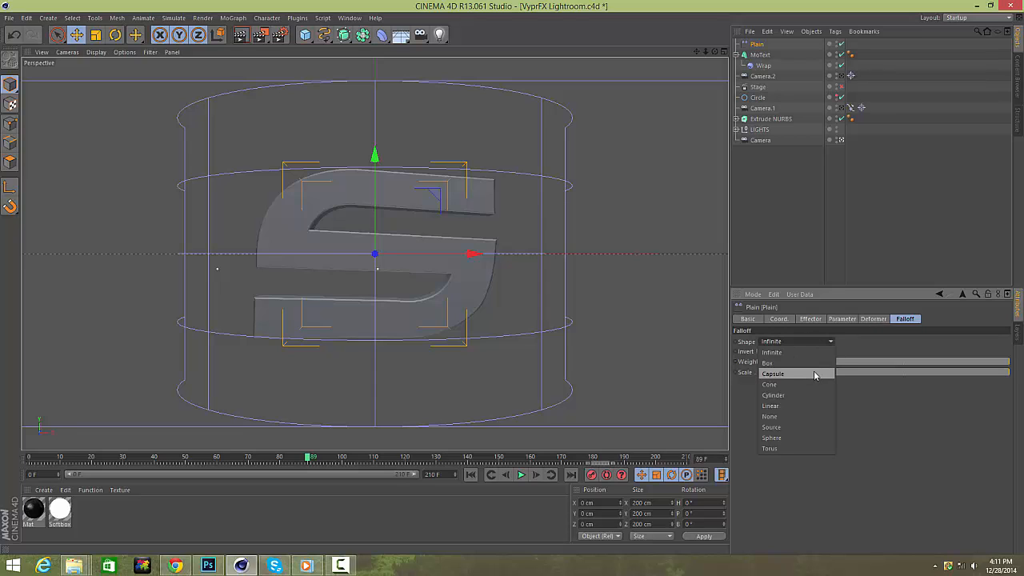
left_click(815, 363)
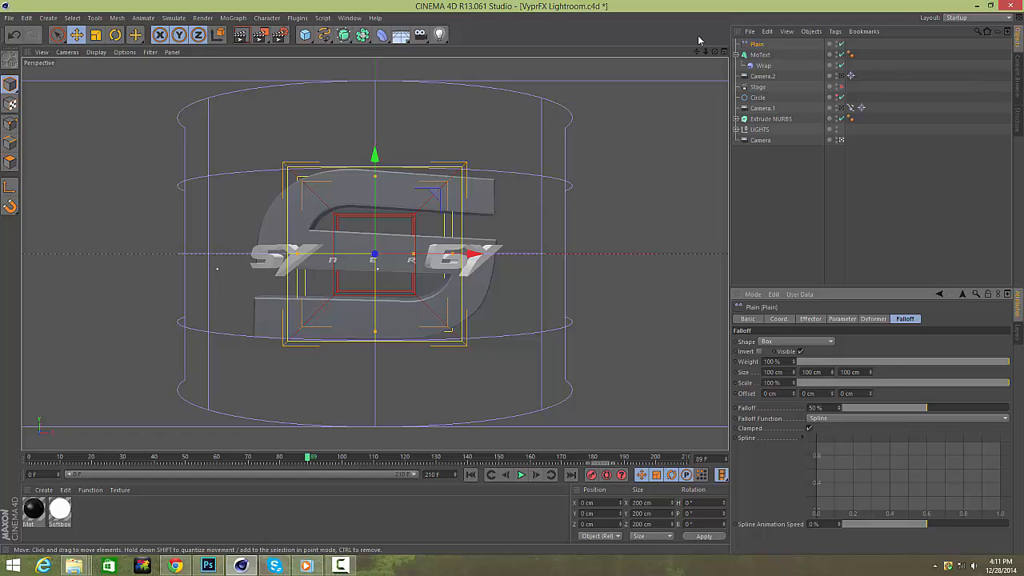
Set the box falloff to 0%, widen it to about 182 cm and move it forward about 35 cm along Z.
left_click(724, 52)
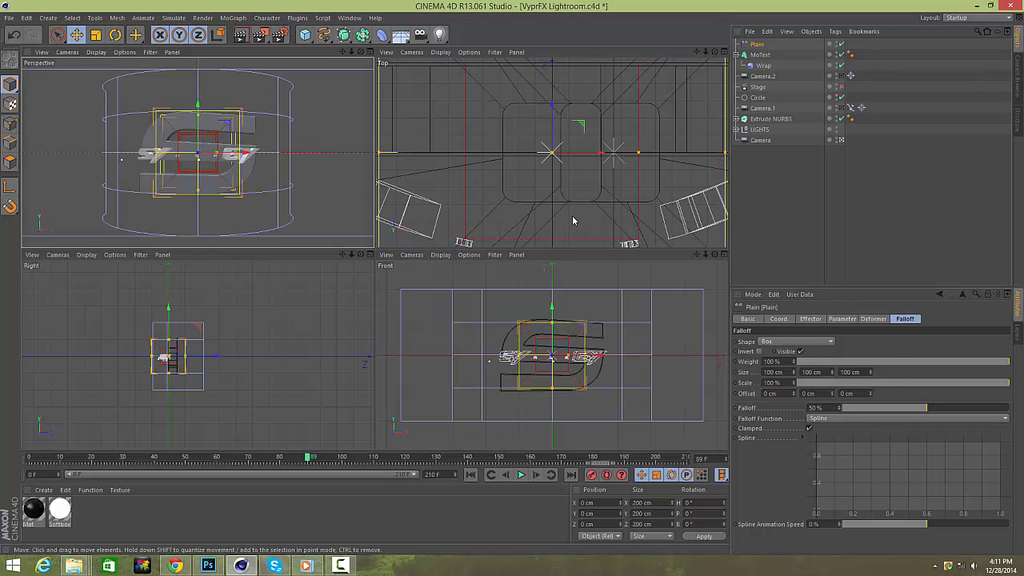
left_click_drag(568, 358, 592, 357)
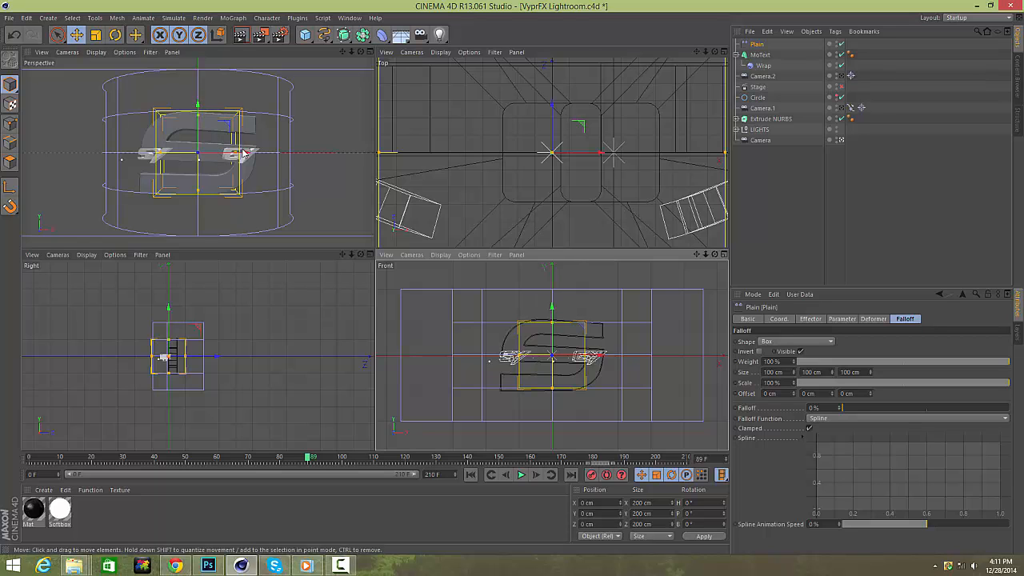
left_click_drag(243, 152, 267, 158)
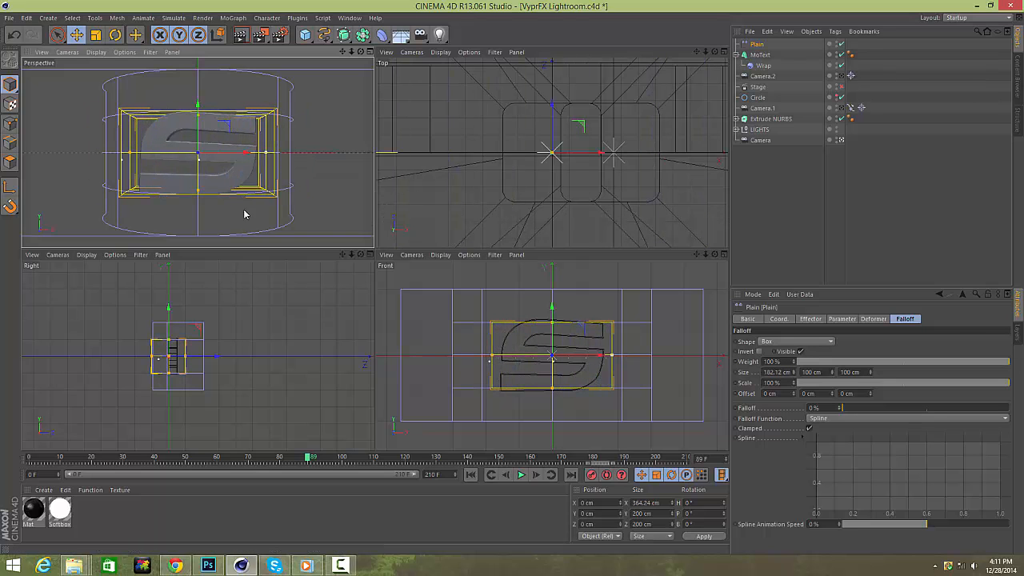
left_click_drag(224, 360, 222, 356)
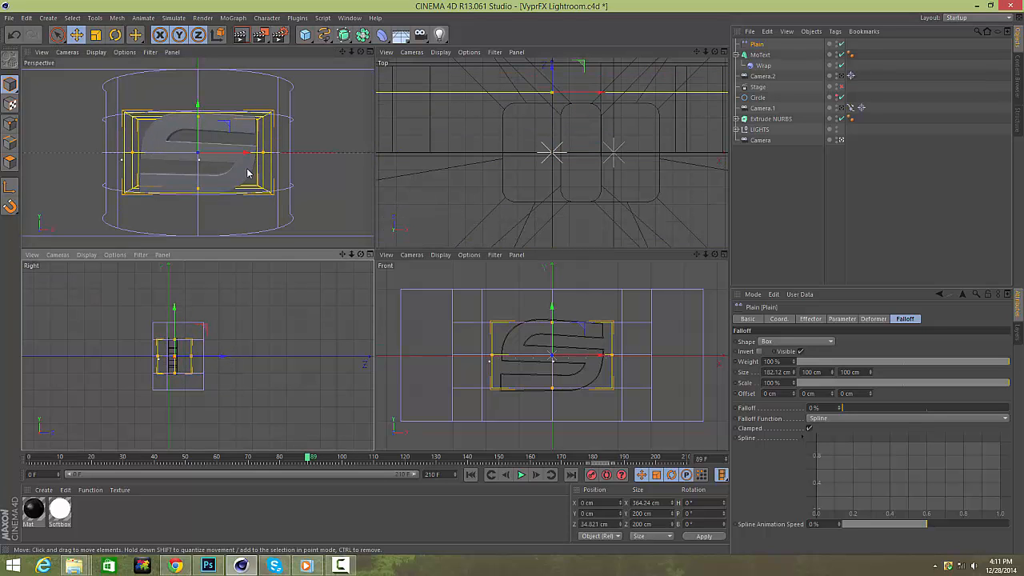
mouse_move(246, 153)
left_mouse_down()
mouse_move(382, 163)
mouse_move(246, 155)
left_mouse_up()
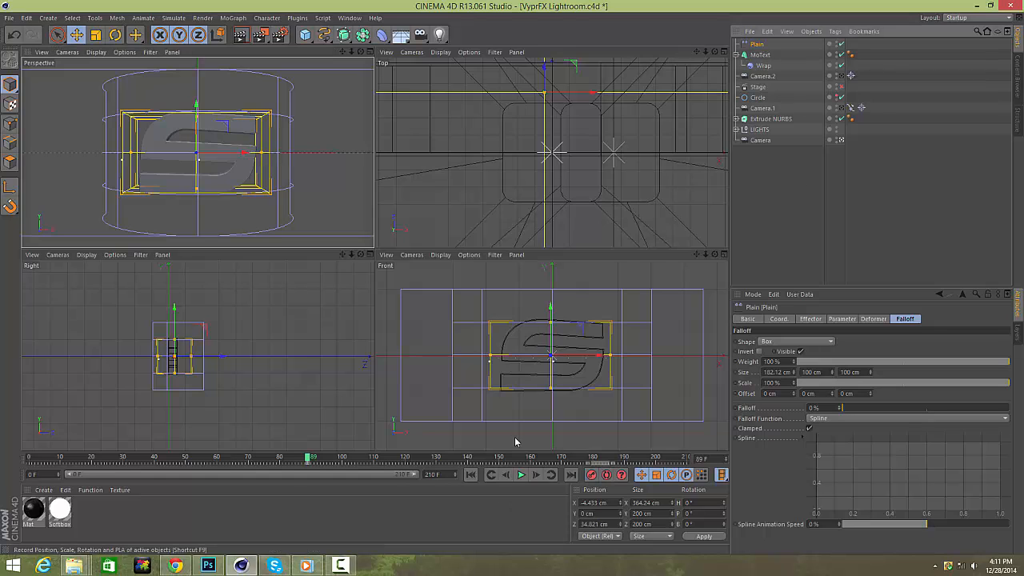
Select the MoText and add a Random effector to it.
left_click(761, 56)
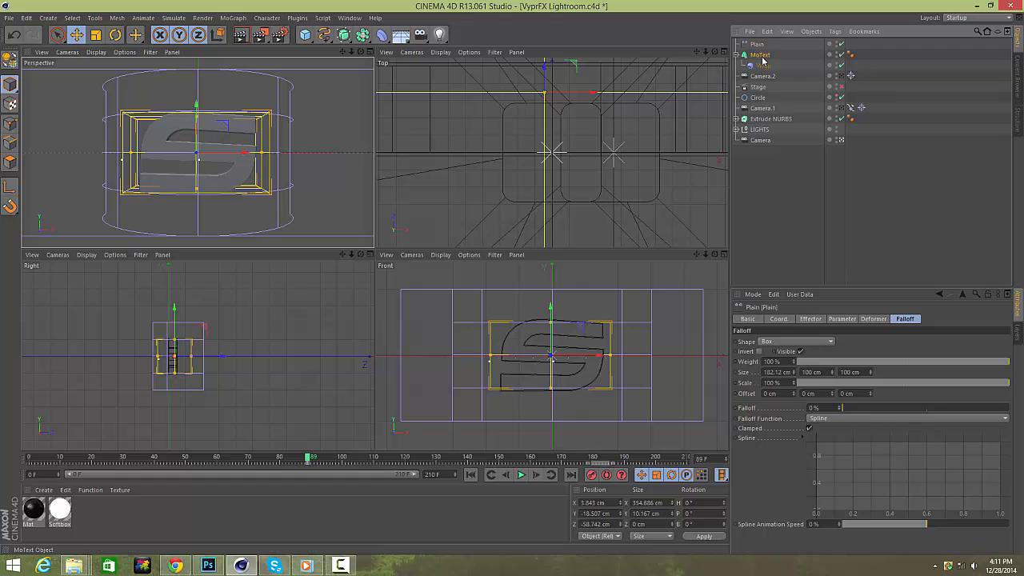
left_click(233, 17)
mouse_move(250, 34)
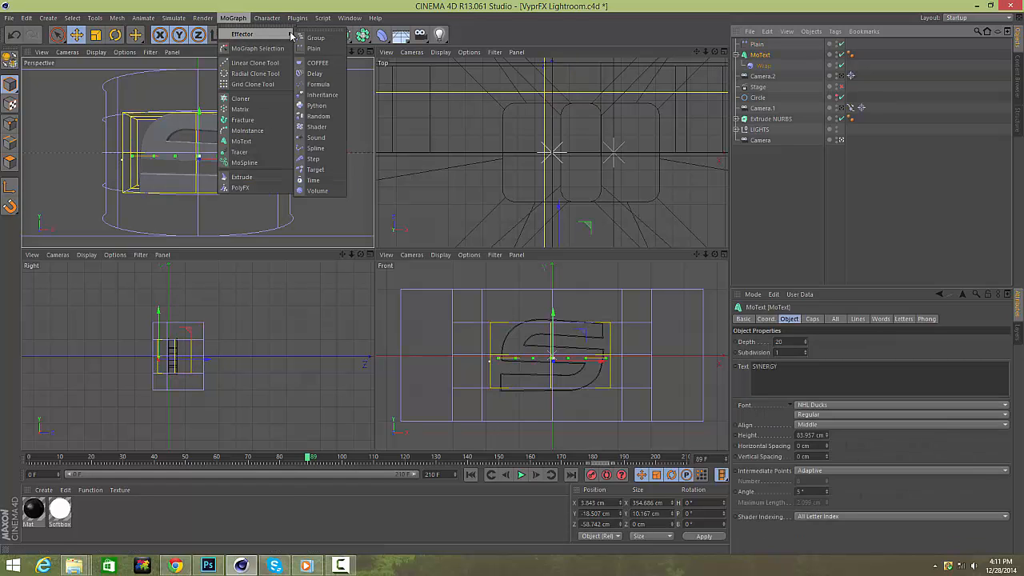
left_click(319, 117)
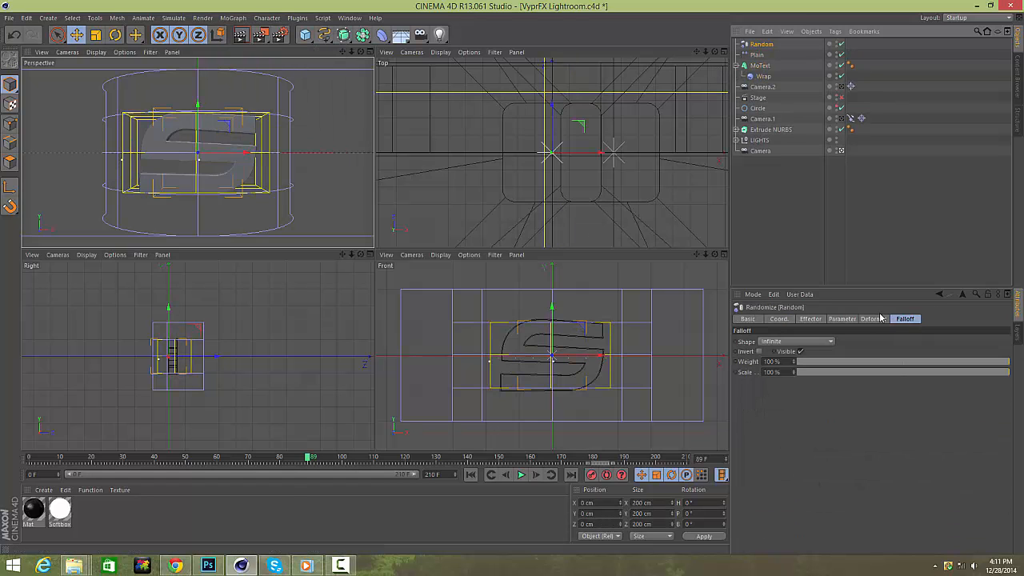
Set the Random effector's position offsets to 10 cm on X, Y and Z and enable Rotation.
left_click(778, 370)
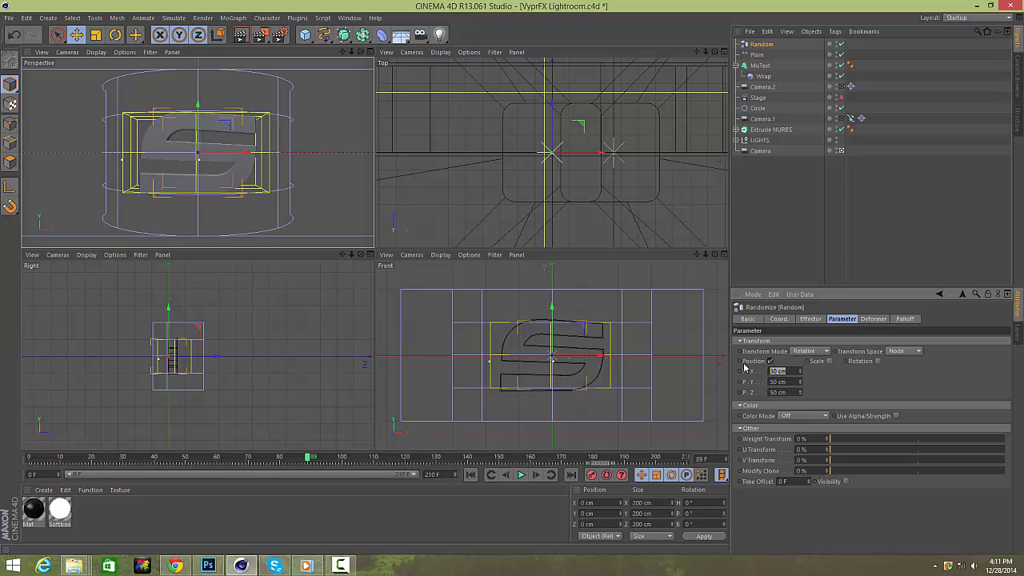
type("10")
key("Tab")
type("10")
key("Tab")
type("10")
left_click(878, 362)
left_click_drag(897, 371, 815, 367)
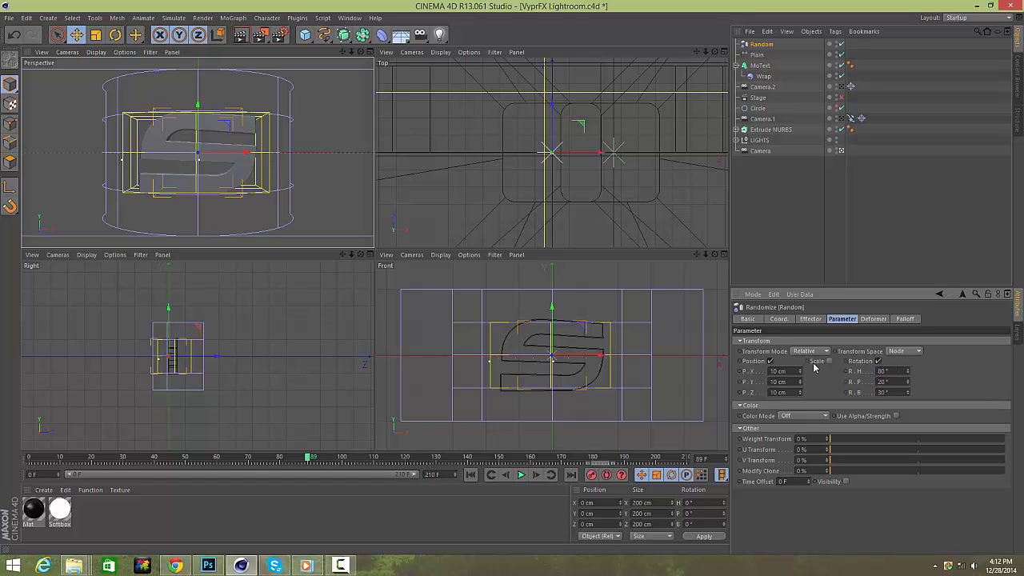
Re-enable the Stage and scrub the timeline to frame 150.
left_click(810, 319)
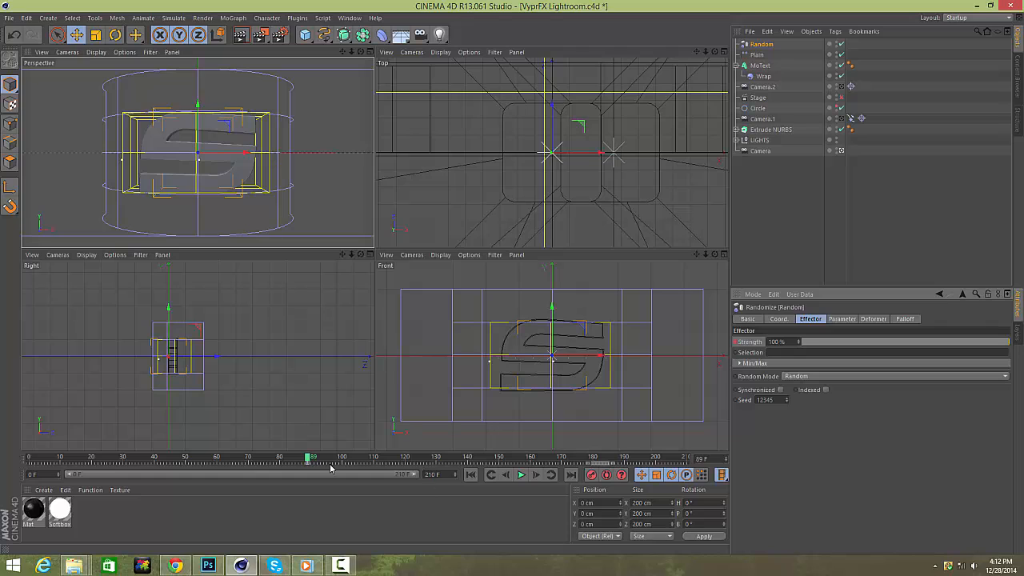
left_click_drag(309, 461, 433, 458)
left_click(840, 96)
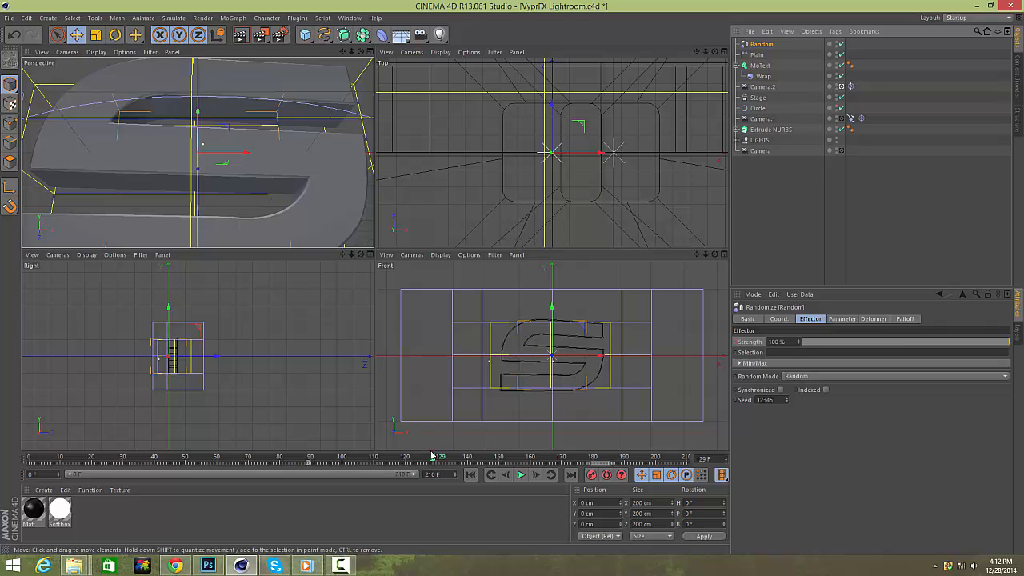
left_click_drag(431, 456, 499, 456)
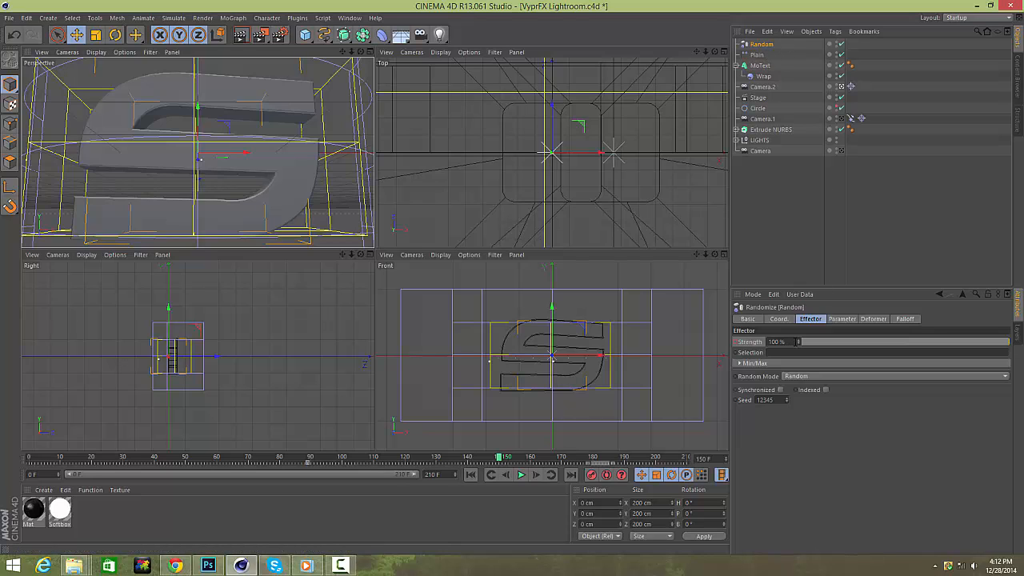
Set the Random effector's strength to 0%.
left_click_drag(795, 342, 720, 341)
type("0")
key("Return")
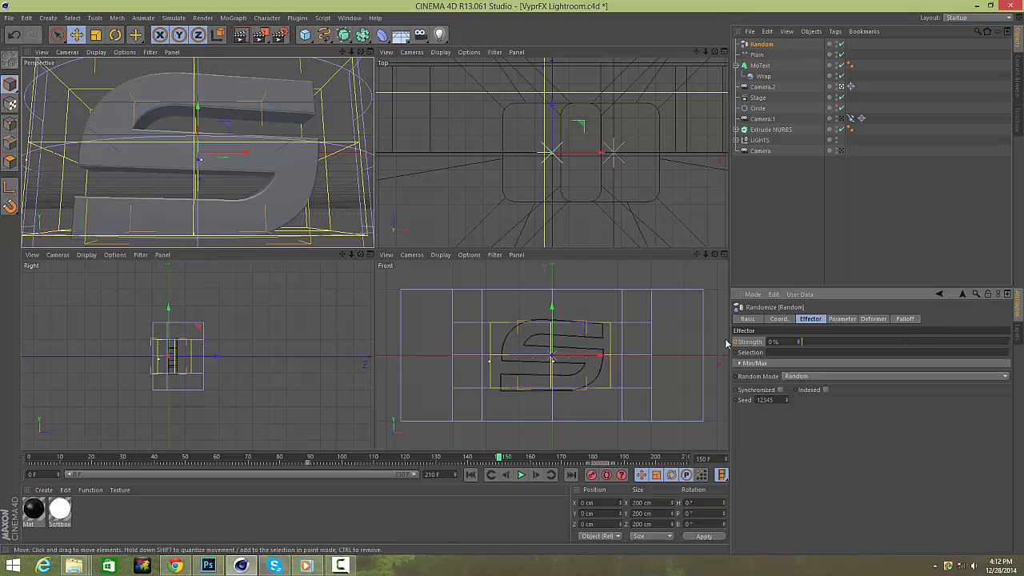
Move the Plain effector along X to about 458 cm, beside the text.
left_click(757, 55)
left_click_drag(247, 162, 318, 167)
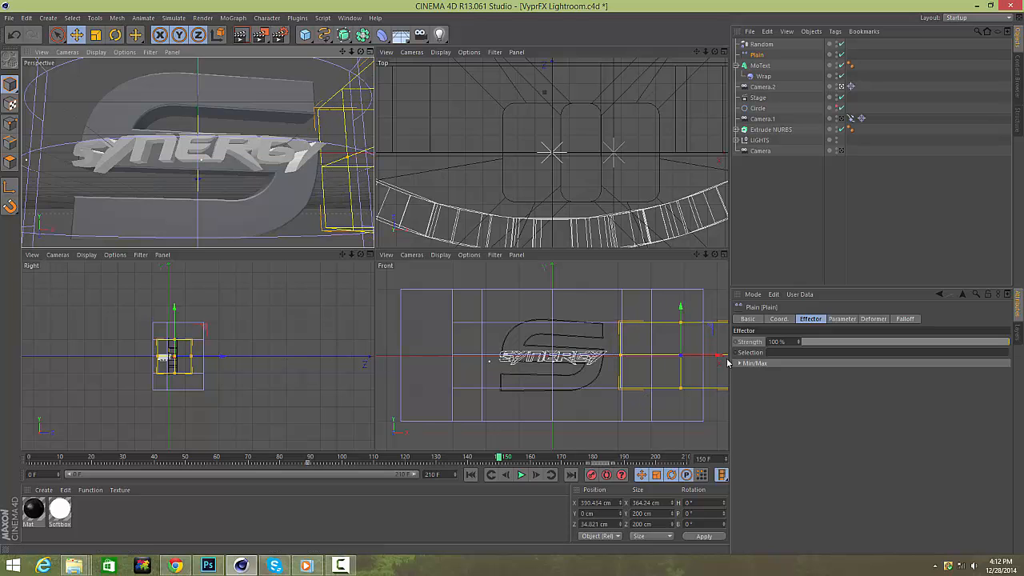
left_click_drag(720, 355, 743, 357)
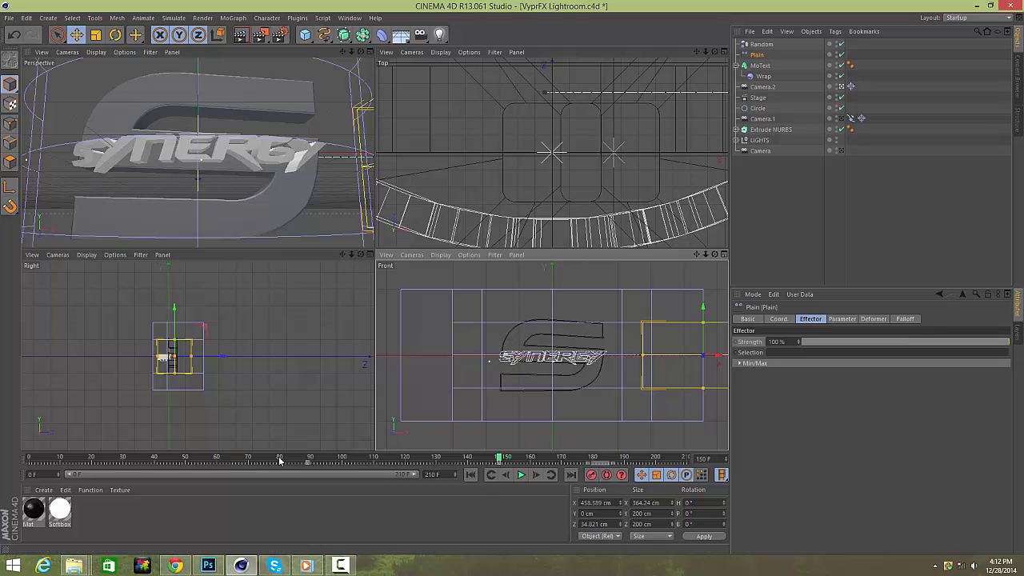
Scrub the timeline and maximise the perspective viewport to preview the text effect.
left_click_drag(280, 459, 613, 458)
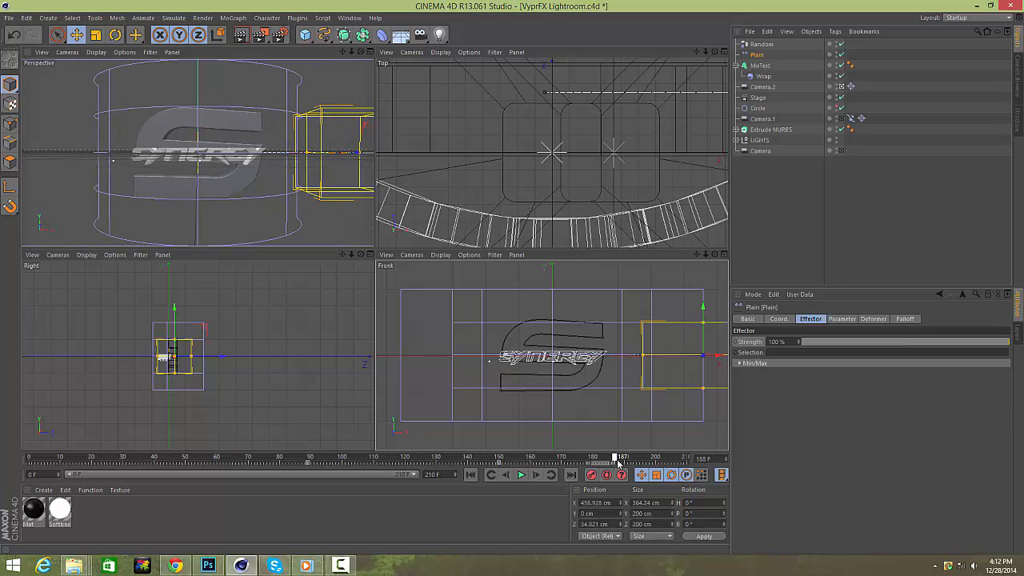
left_click(368, 51)
left_click(895, 219)
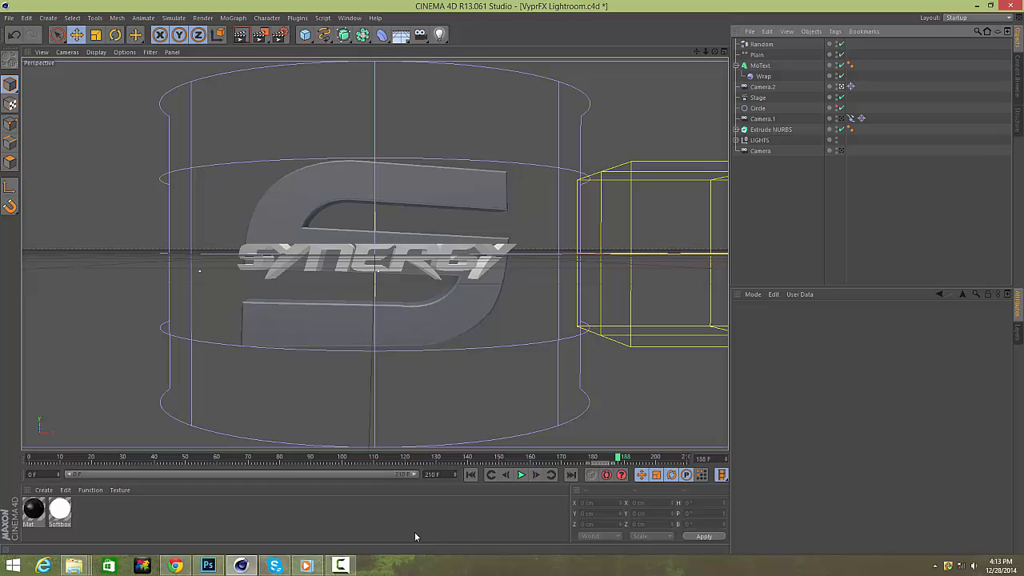
left_click(340, 566)
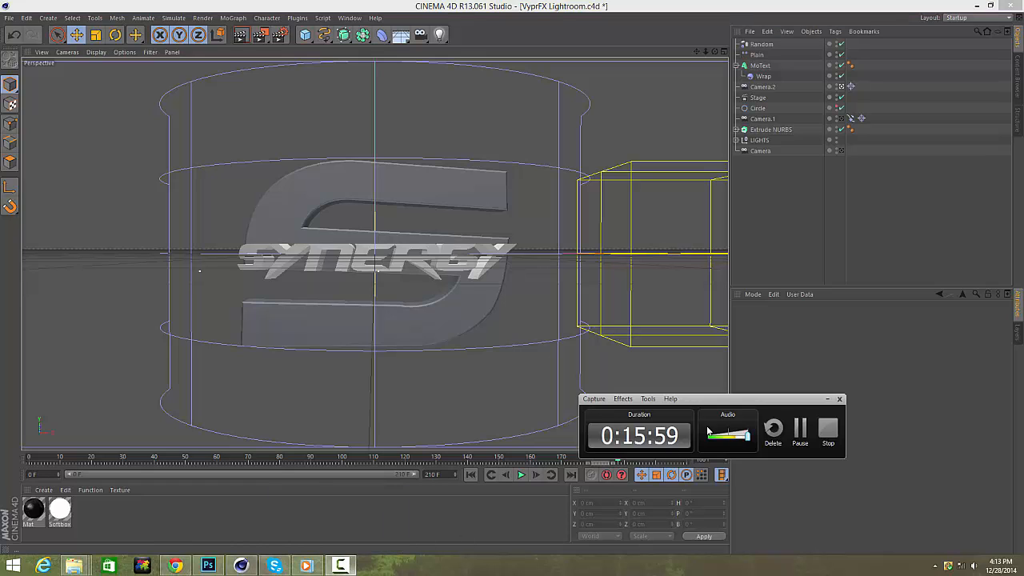